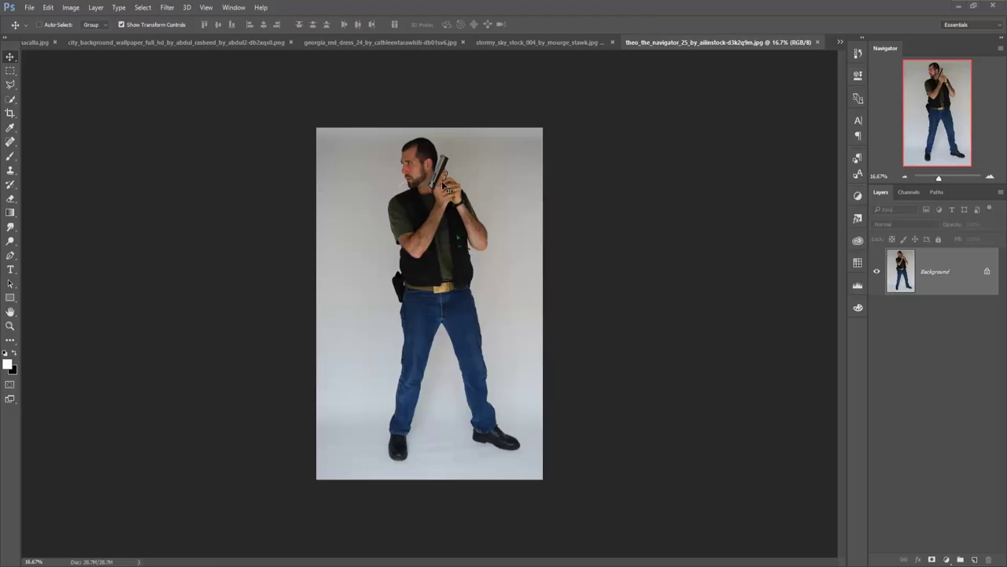
# - Create a blank 1280×720 px, 300 ppi document, then switch back to the gunman photo
pyautogui.click(29, 7)
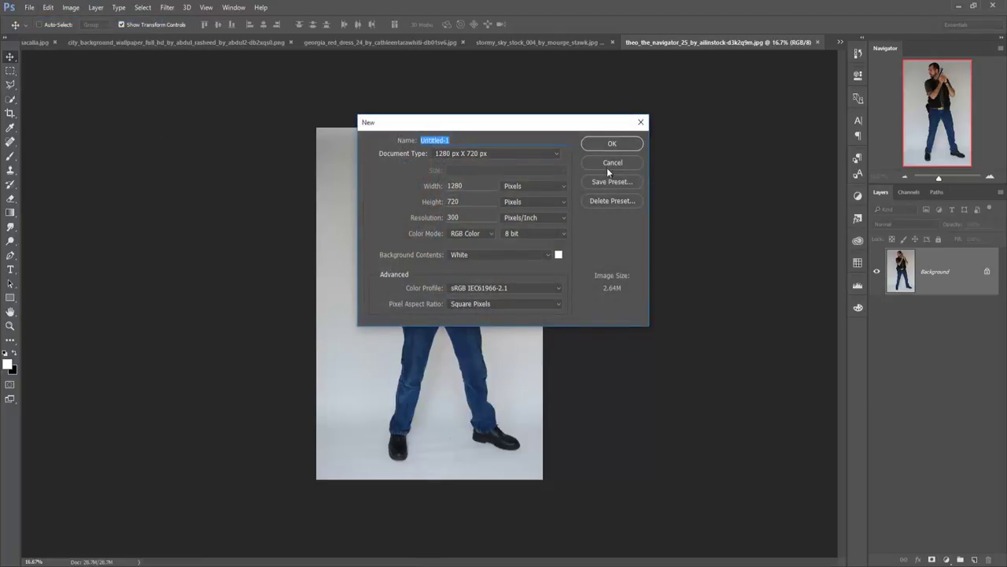
pyautogui.click(613, 144)
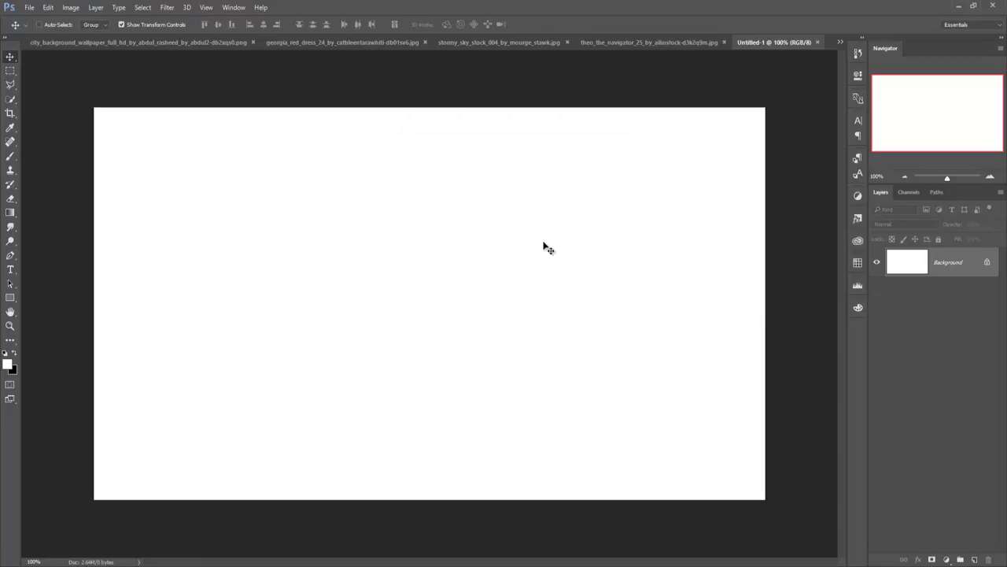
pyautogui.click(607, 44)
# - Quick-select the gunman from head to shoe and drag him onto the new canvas
pyautogui.click(10, 99)
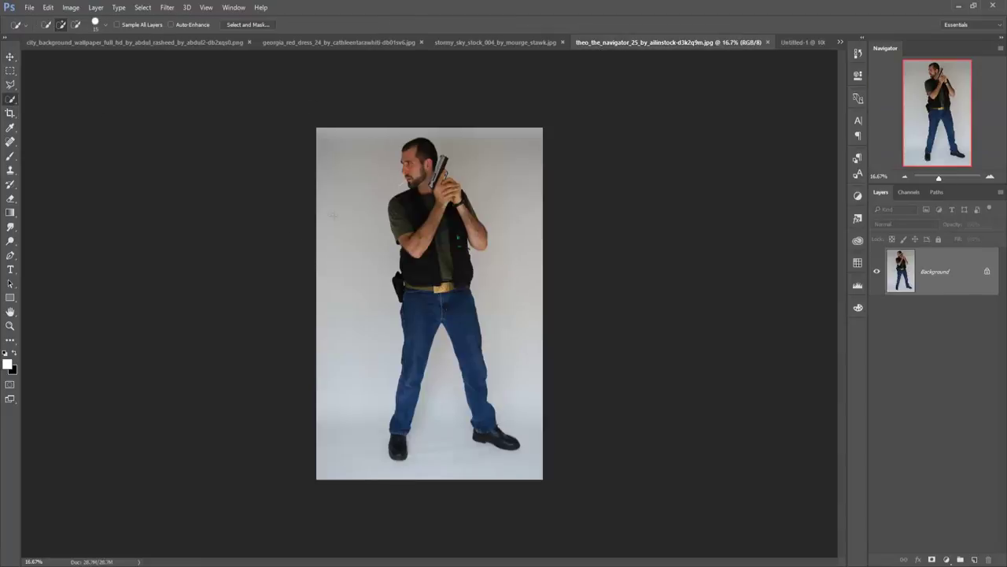
pyautogui.moveTo(413, 189)
pyautogui.mouseDown()
pyautogui.moveTo(424, 238)
pyautogui.moveTo(466, 203)
pyautogui.mouseUp()
pyautogui.moveTo(429, 303)
pyautogui.mouseDown()
pyautogui.moveTo(413, 335)
pyautogui.moveTo(504, 433)
pyautogui.mouseUp()
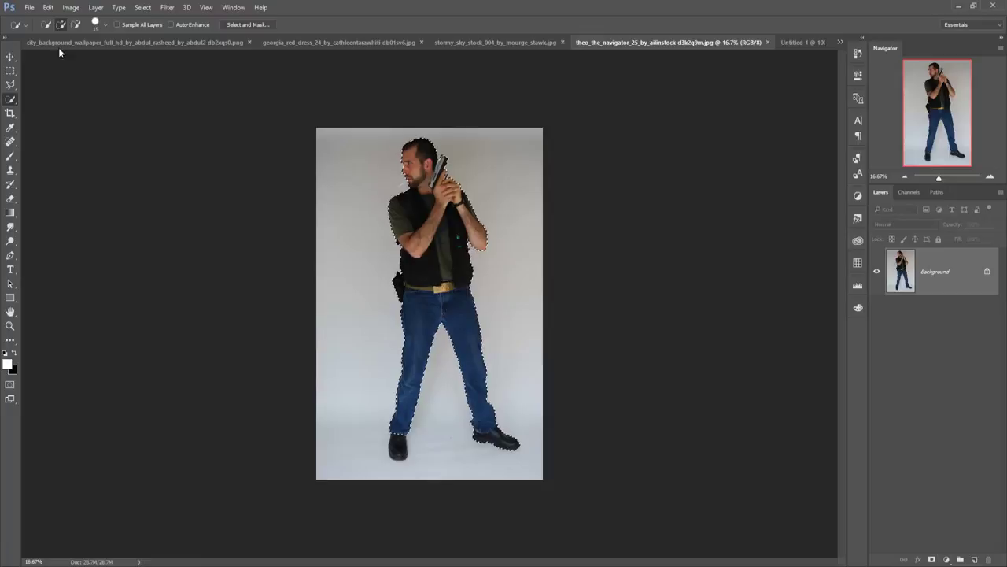
pyautogui.press('v')
pyautogui.moveTo(664, 44); pyautogui.dragTo(662, 80)
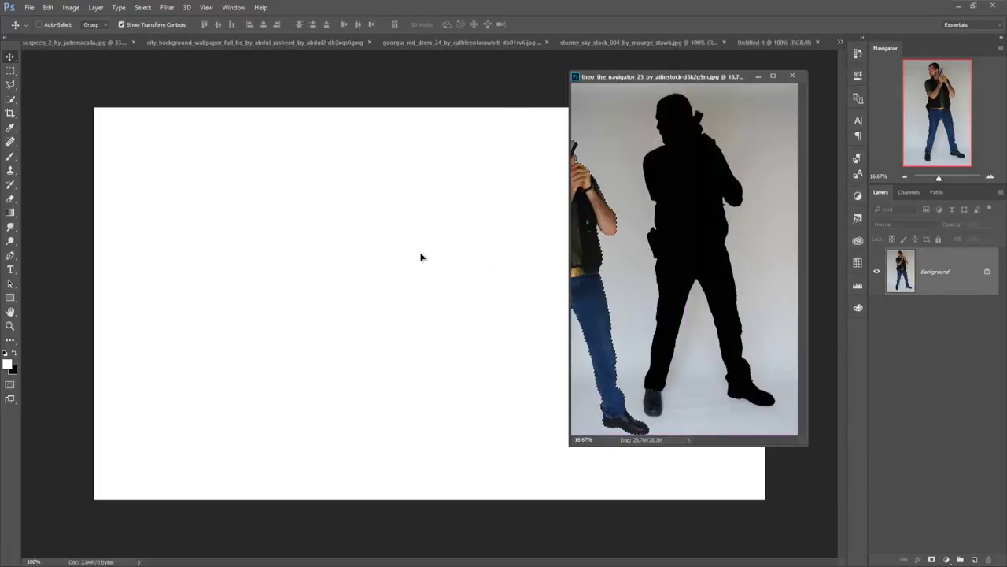
pyautogui.moveTo(710, 210); pyautogui.dragTo(422, 260)
# - Move the pasted gunman down and left on the canvas
pyautogui.click(758, 77)
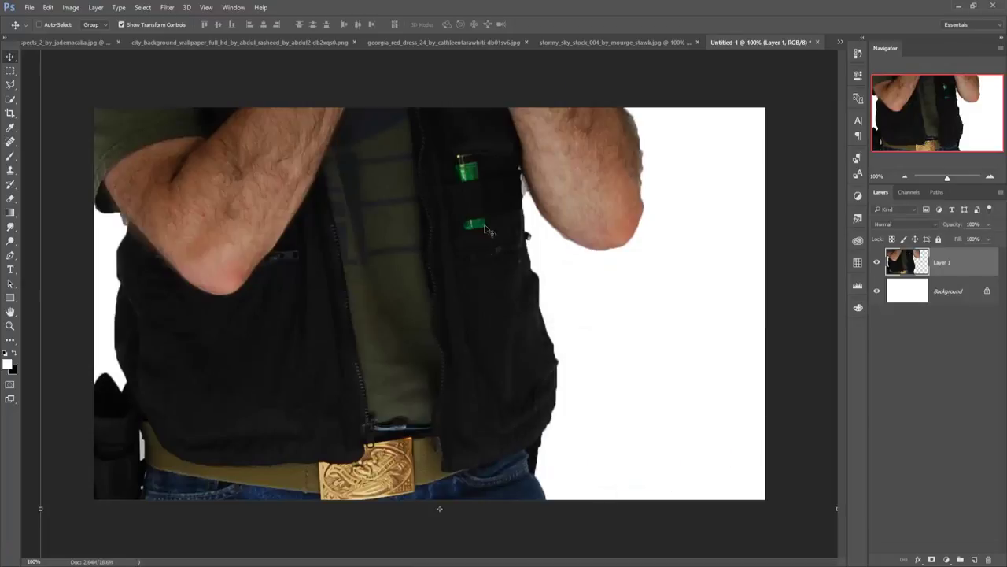
pyautogui.moveTo(488, 228); pyautogui.dragTo(437, 465)
pyautogui.moveTo(367, 66); pyautogui.dragTo(376, 277)
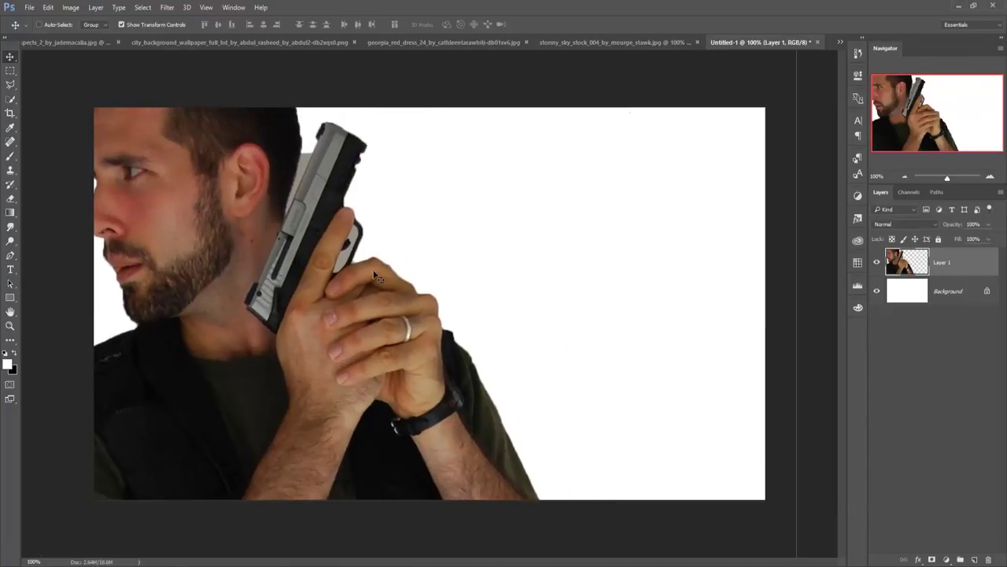
pyautogui.moveTo(340, 236); pyautogui.dragTo(380, 407)
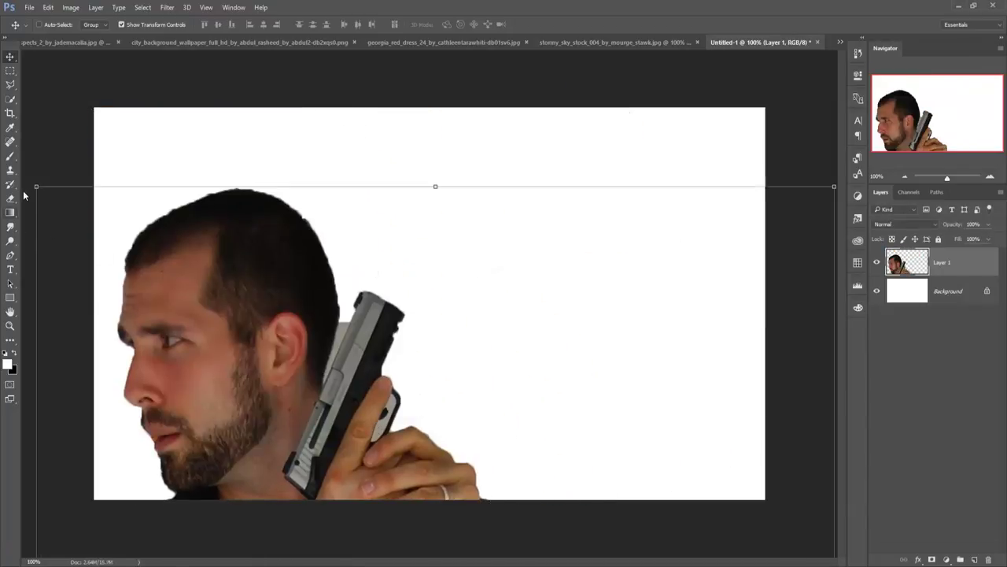
# - Scale the gunman to about 31%, resting on the bottom edge left of centre
pyautogui.hotkey('ctrl', 't')
pyautogui.moveTo(35, 186)
pyautogui.mouseDown()
pyautogui.moveTo(268, 508)
pyautogui.moveTo(267, 143)
pyautogui.mouseUp()
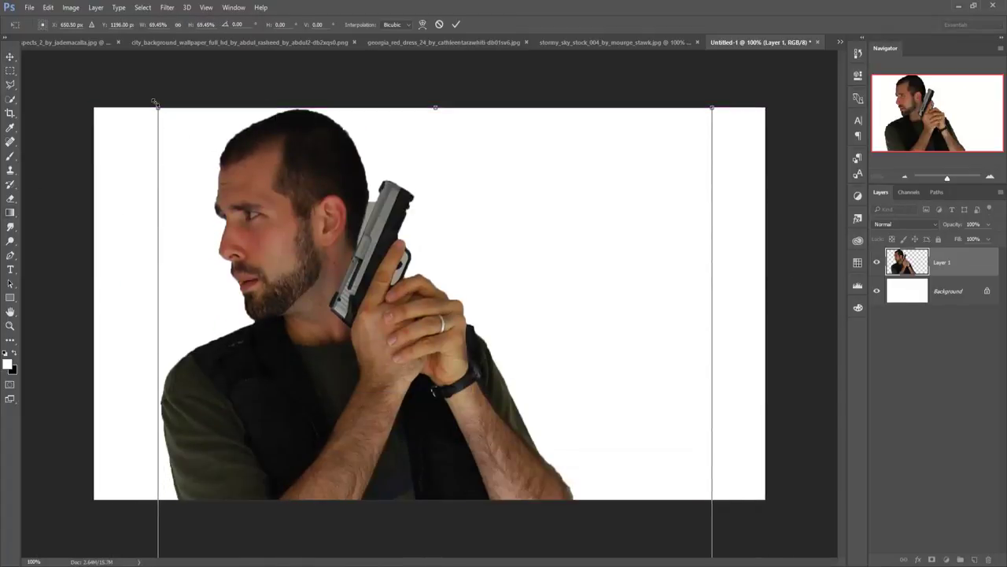
pyautogui.moveTo(173, 130); pyautogui.dragTo(349, 400)
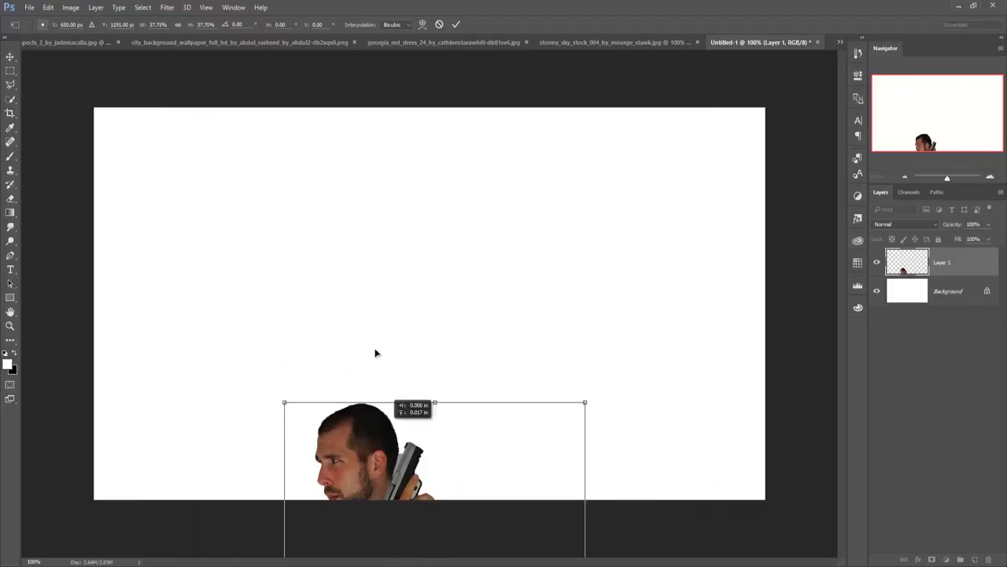
pyautogui.moveTo(369, 444); pyautogui.dragTo(344, 185)
pyautogui.moveTo(259, 146)
pyautogui.mouseDown()
pyautogui.moveTo(260, 236)
pyautogui.moveTo(252, 220)
pyautogui.mouseUp()
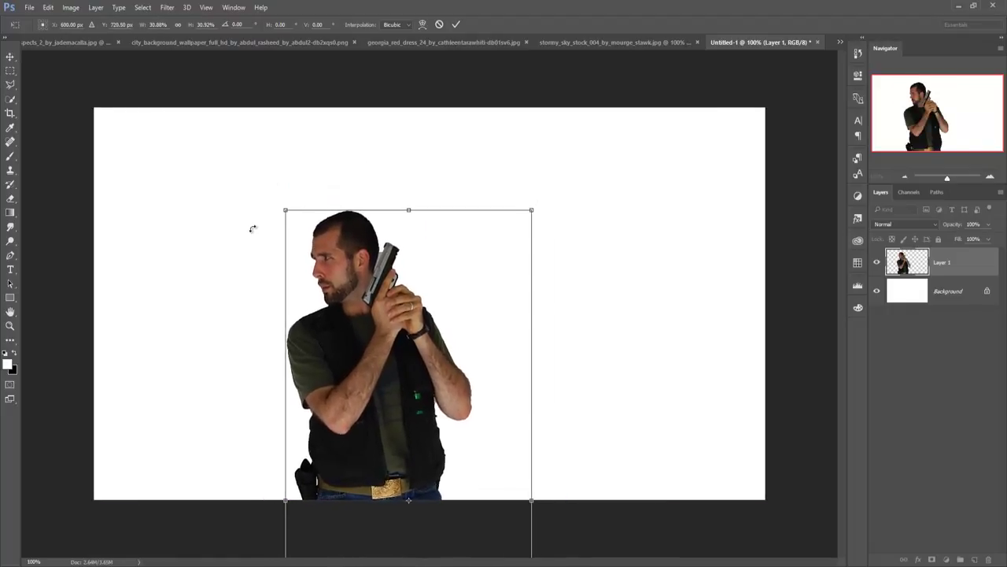
pyautogui.moveTo(405, 249); pyautogui.dragTo(373, 219)
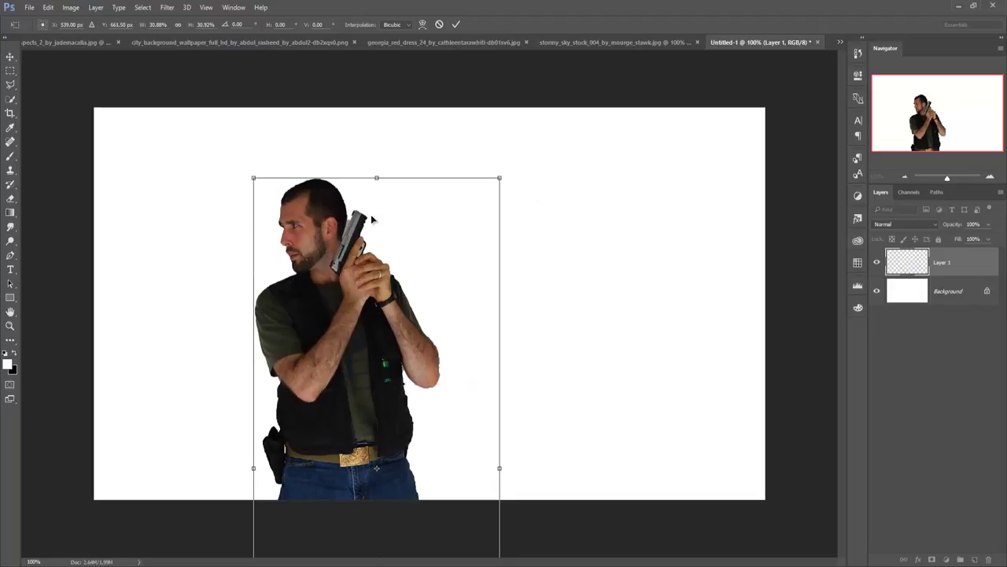
pyautogui.click(455, 24)
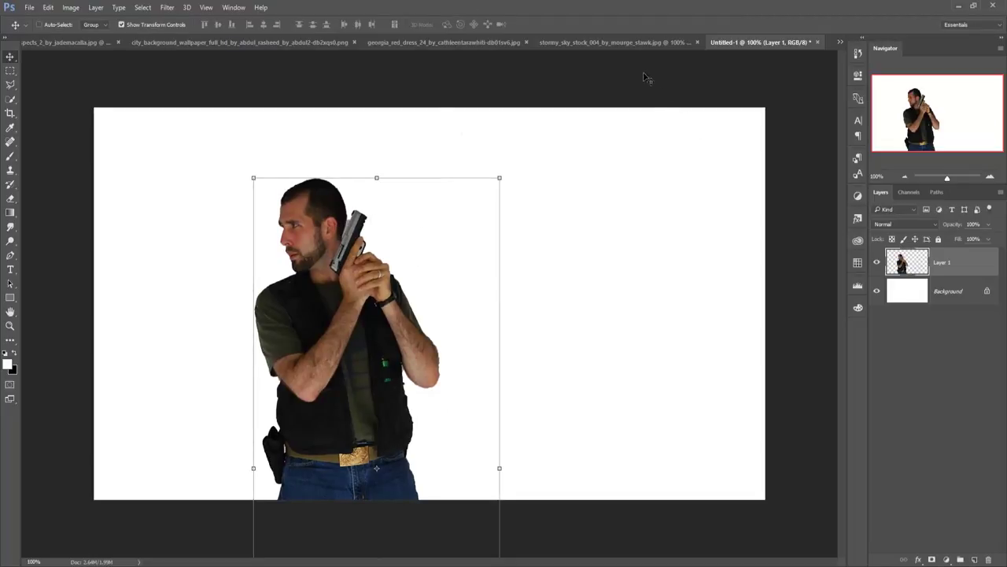
# - In the orange-shirt man's photo, quick-select his head, jacket and upper trousers
pyautogui.click(45, 46)
pyautogui.click(10, 99)
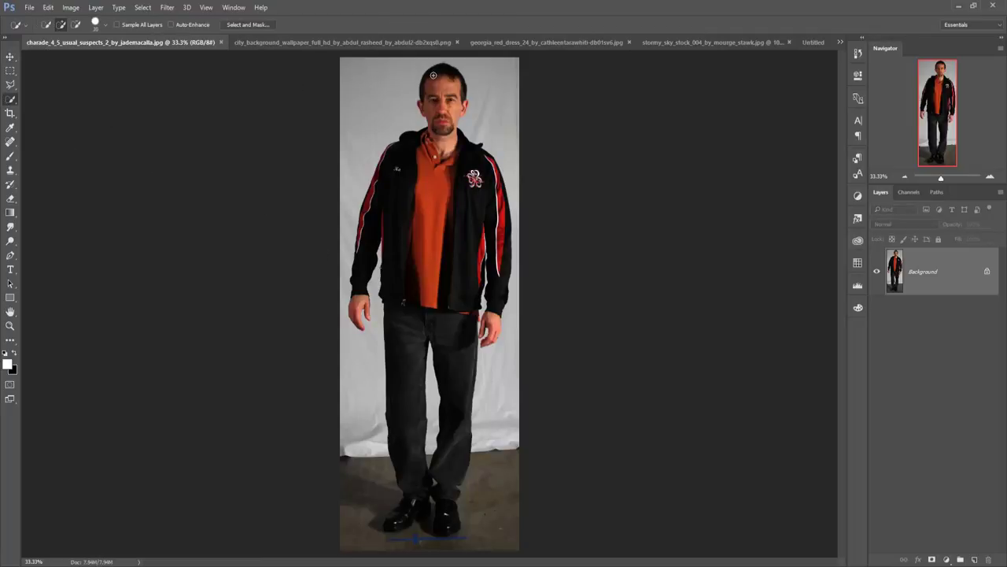
pyautogui.moveTo(442, 72)
pyautogui.mouseDown()
pyautogui.moveTo(439, 150)
pyautogui.moveTo(388, 187)
pyautogui.mouseUp()
pyautogui.moveTo(451, 187); pyautogui.dragTo(502, 228)
pyautogui.moveTo(431, 310); pyautogui.dragTo(460, 394)
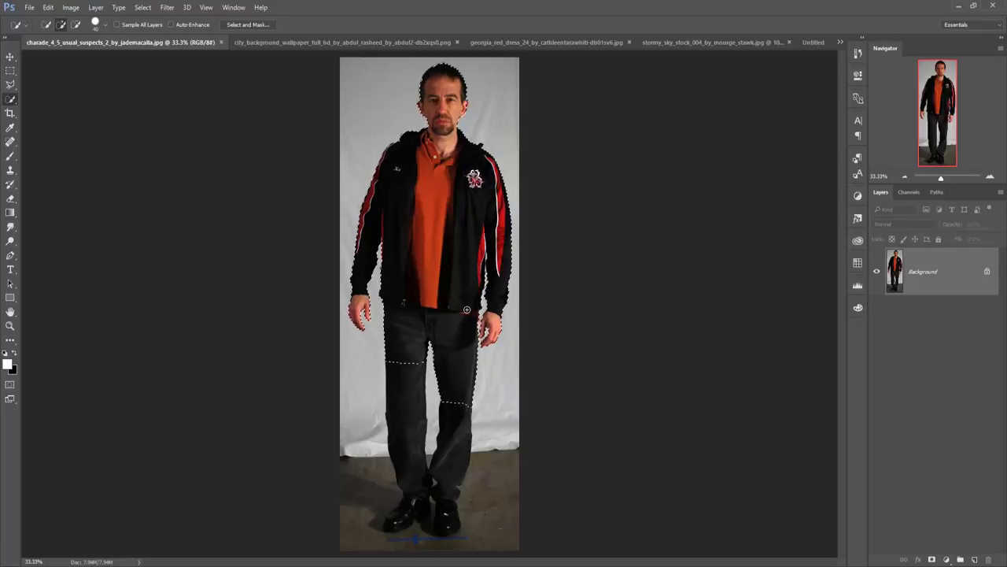
# - Drag the selected orange-shirt man into the composite as Layer 2
pyautogui.click(10, 58)
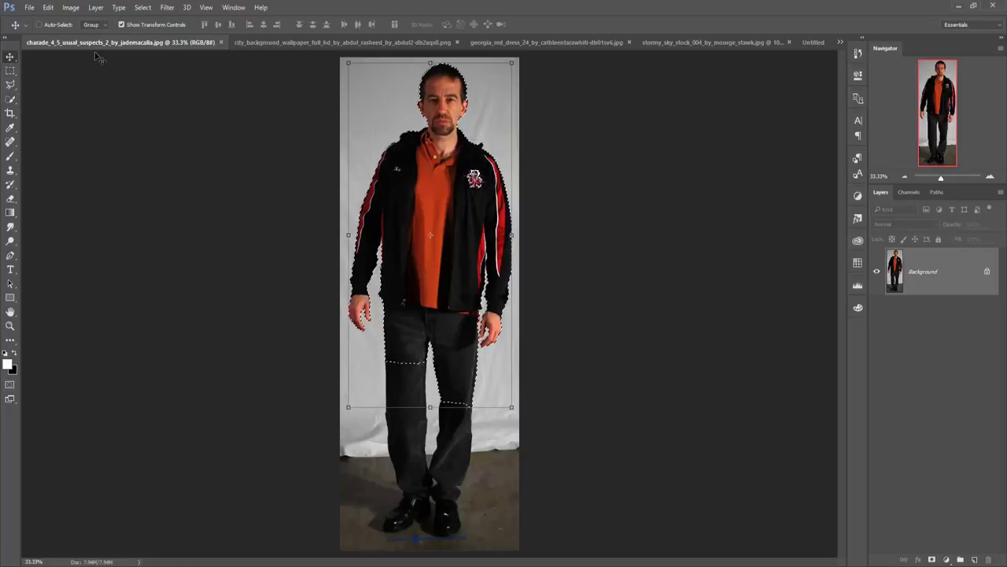
pyautogui.moveTo(99, 42)
pyautogui.mouseDown()
pyautogui.moveTo(94, 84)
pyautogui.moveTo(599, 100)
pyautogui.mouseUp()
pyautogui.moveTo(629, 236); pyautogui.dragTo(379, 274)
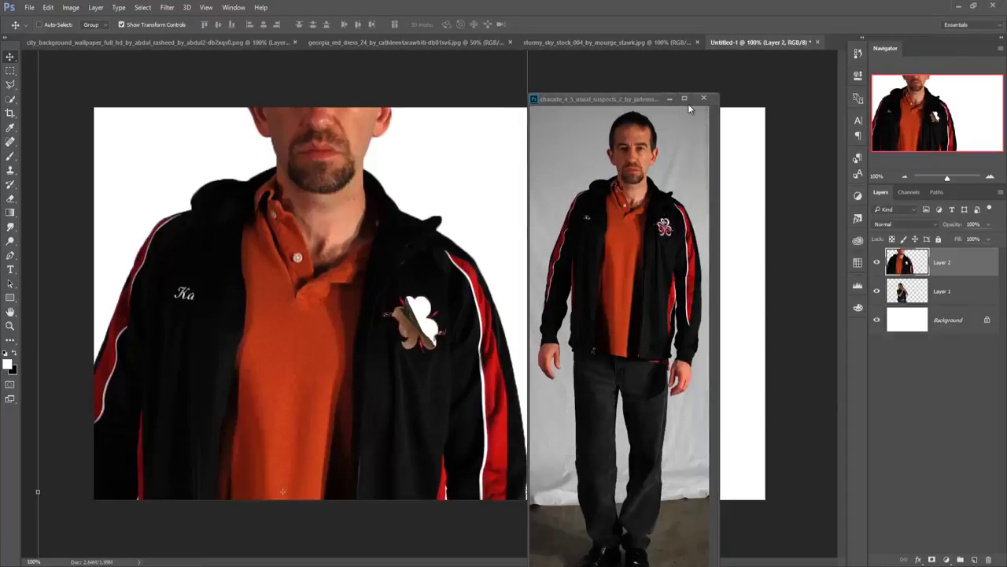
pyautogui.click(668, 99)
# - Scale the orange-shirt man to about 52% and place him at the bottom-left
pyautogui.hotkey('ctrl', 't')
pyautogui.moveTo(433, 157); pyautogui.dragTo(387, 202)
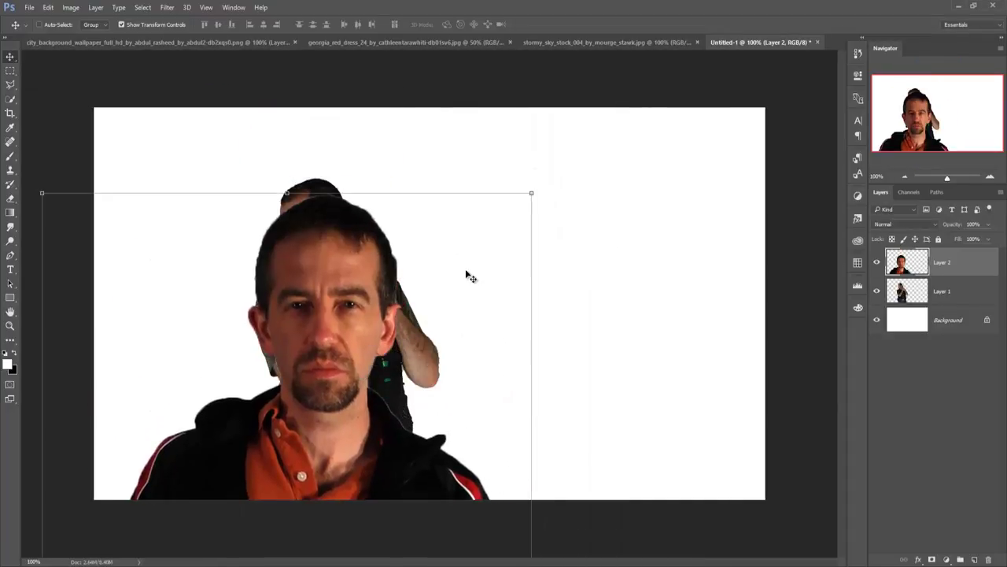
pyautogui.moveTo(531, 193); pyautogui.dragTo(416, 440)
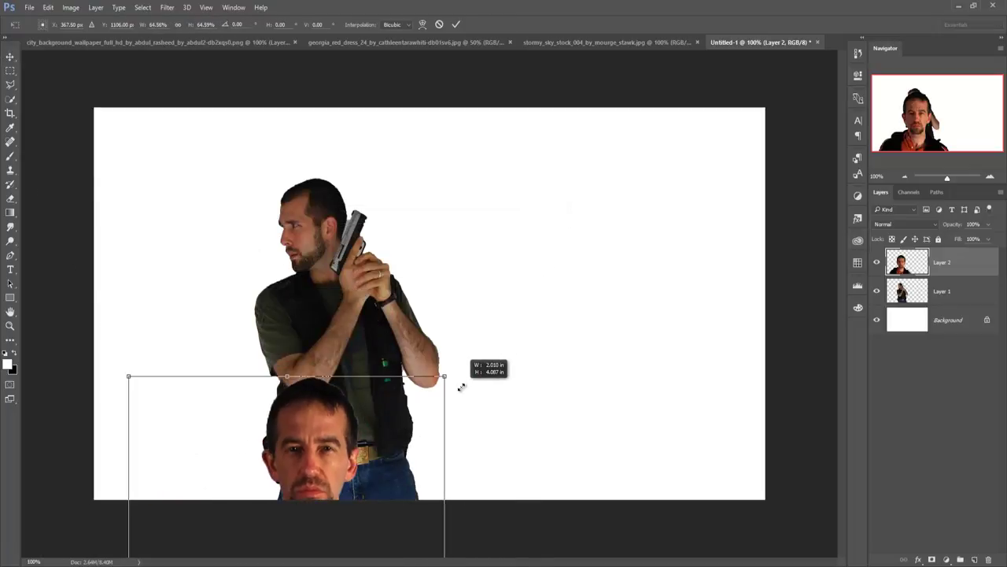
pyautogui.moveTo(308, 482)
pyautogui.mouseDown()
pyautogui.moveTo(215, 229)
pyautogui.moveTo(209, 241)
pyautogui.mouseUp()
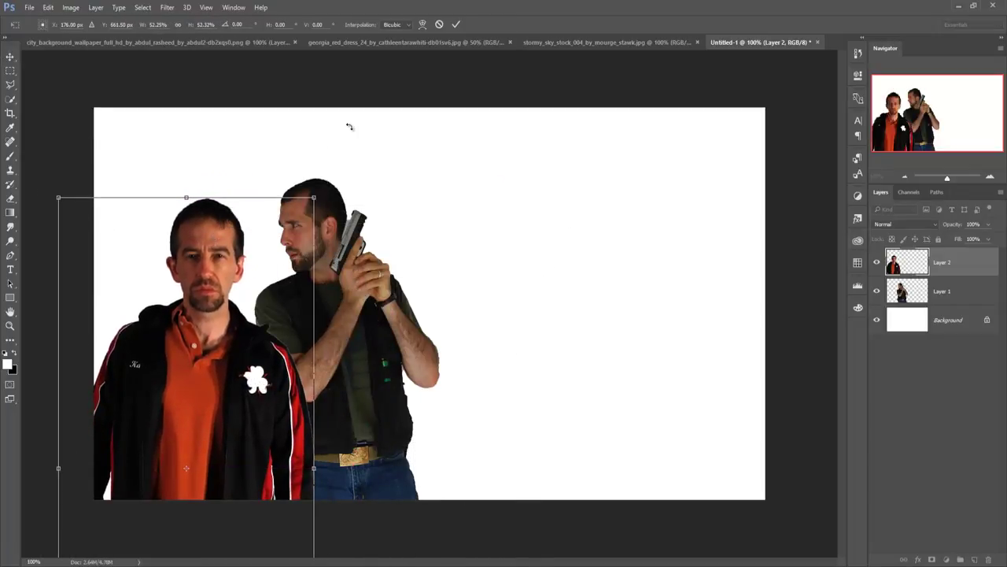
pyautogui.click(456, 25)
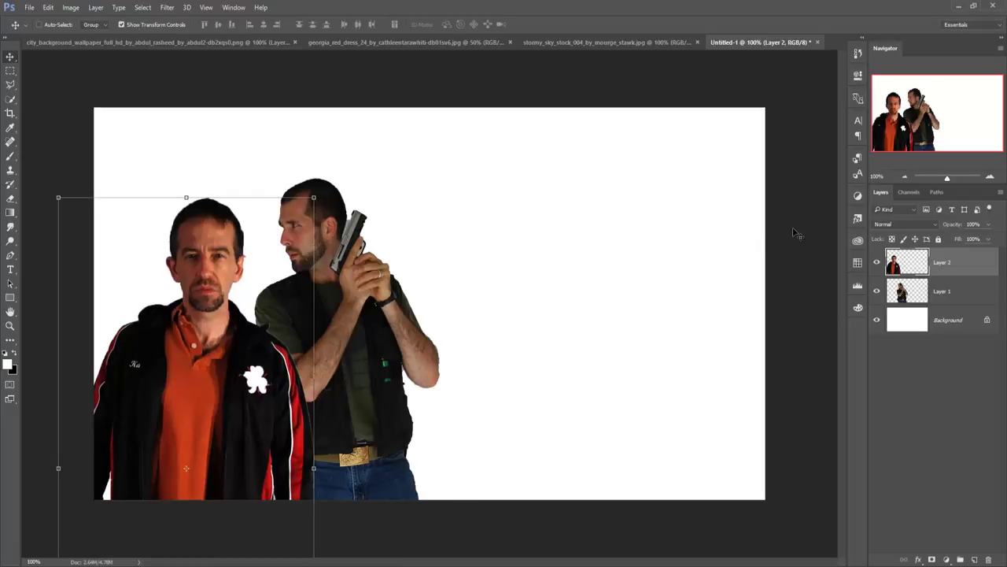
pyautogui.click(892, 289)
# - Flip the gunman horizontally so he faces right, and move him left
pyautogui.click(46, 6)
pyautogui.moveTo(64, 230)
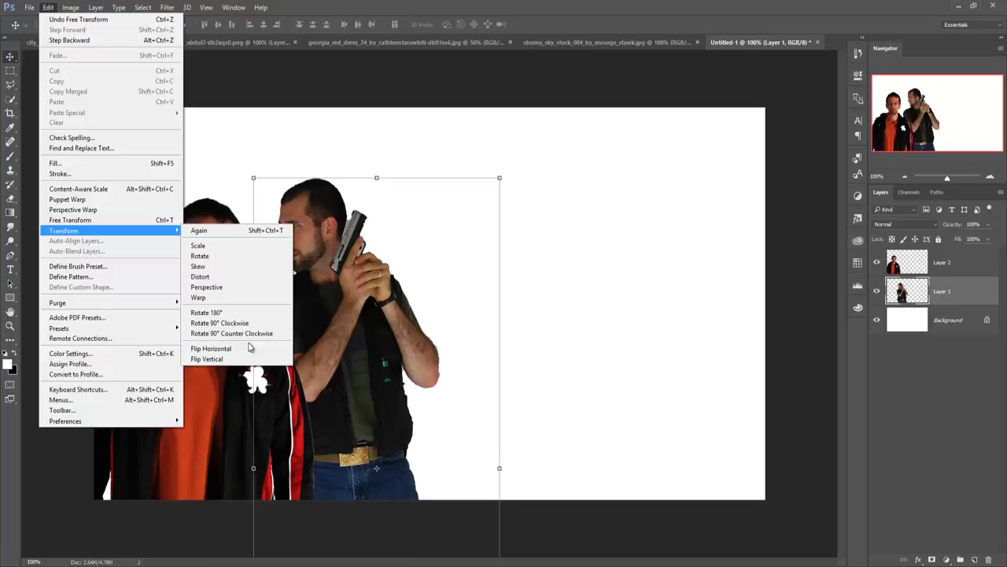
pyautogui.click(260, 349)
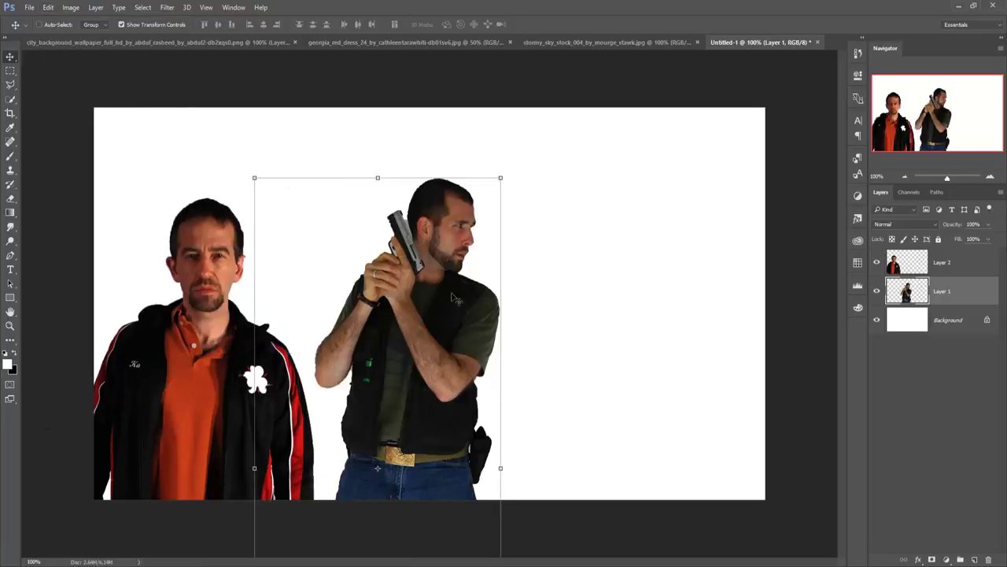
pyautogui.moveTo(456, 299); pyautogui.dragTo(334, 296)
# - Tilt the orange-shirt man about -2.38°, then tuck the gunman behind his shoulder
pyautogui.click(909, 267)
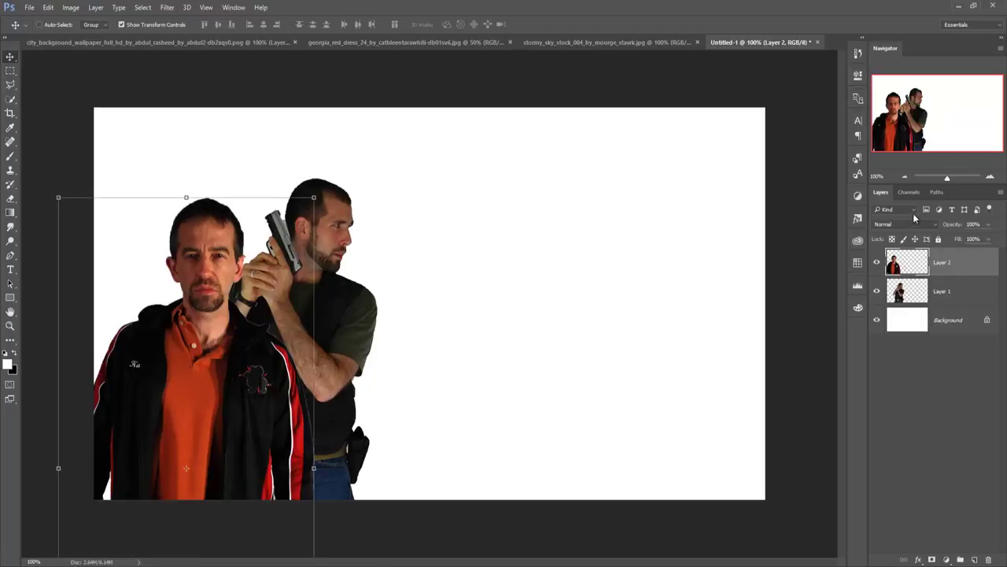
pyautogui.moveTo(243, 298); pyautogui.dragTo(214, 306)
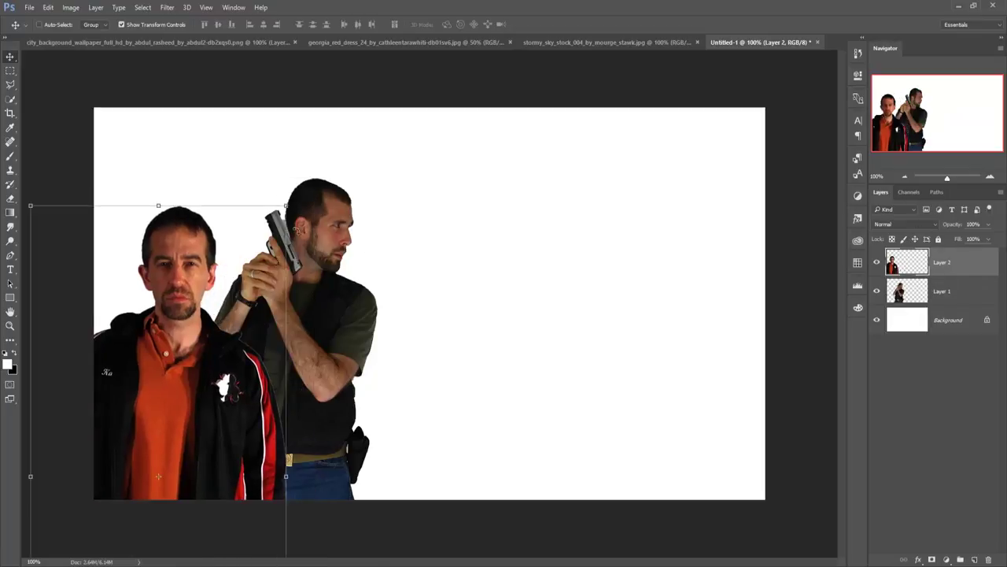
pyautogui.moveTo(292, 200); pyautogui.dragTo(303, 231)
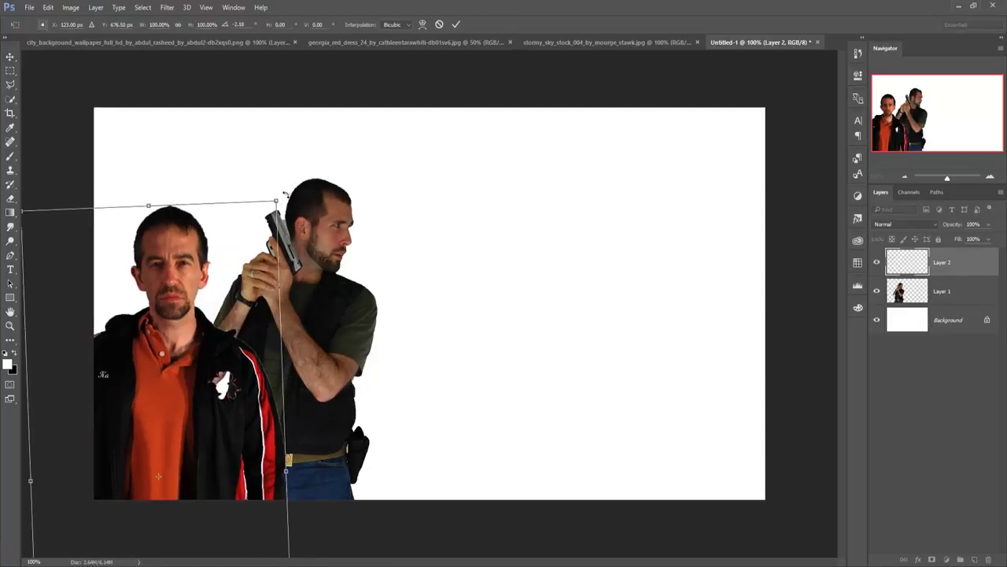
pyautogui.click(458, 24)
pyautogui.hotkey('alt', '[')
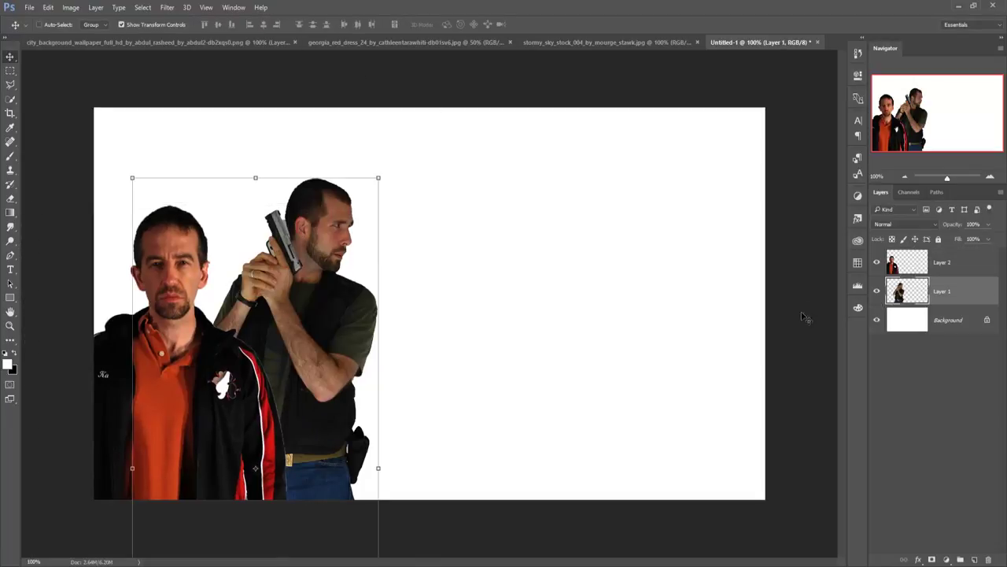
pyautogui.moveTo(378, 347); pyautogui.dragTo(320, 369)
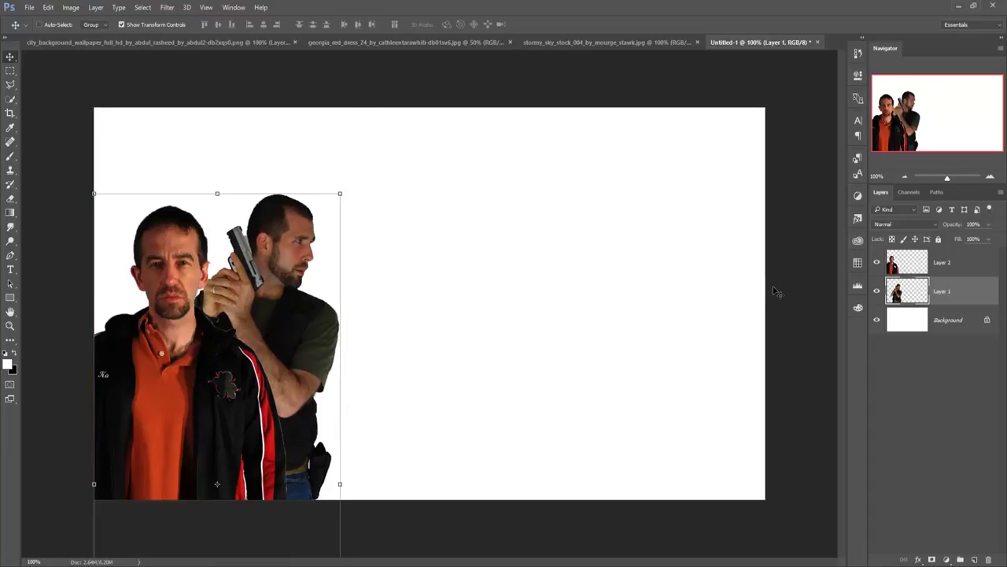
# - Outline the hexagonal jacket logo on Layer 2 with the Polygonal Lasso
pyautogui.click(10, 84)
pyautogui.click(951, 277)
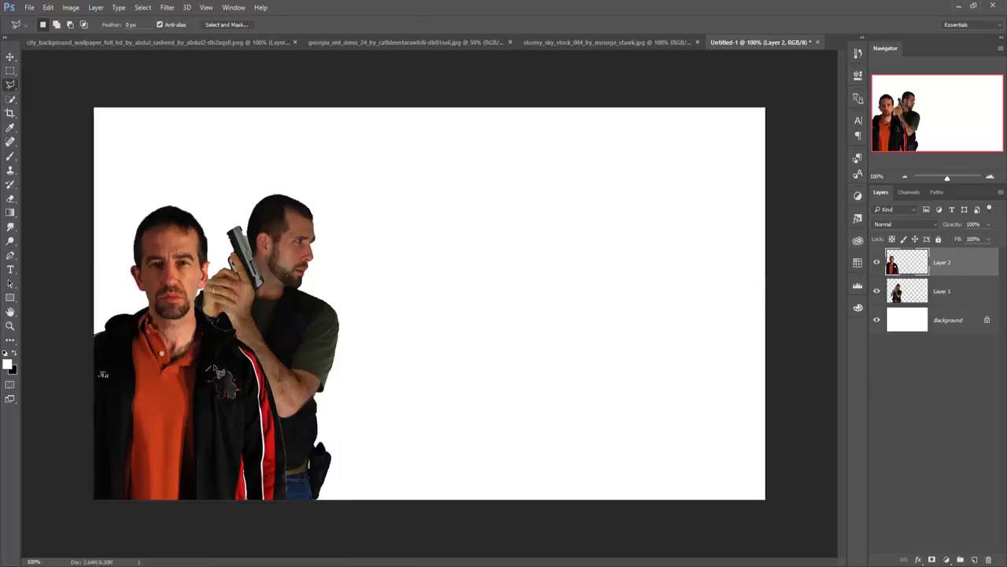
pyautogui.click(245, 397)
pyautogui.click(225, 412)
pyautogui.click(205, 399)
pyautogui.click(203, 375)
# - Content-Aware fill the logo area, then deselect
pyautogui.click(48, 7)
pyautogui.click(58, 164)
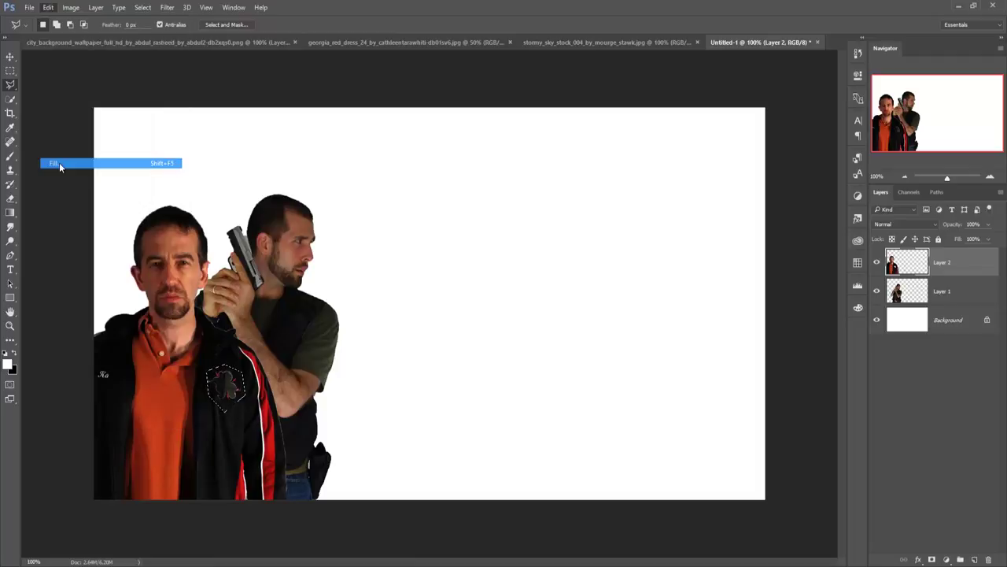
pyautogui.click(529, 170)
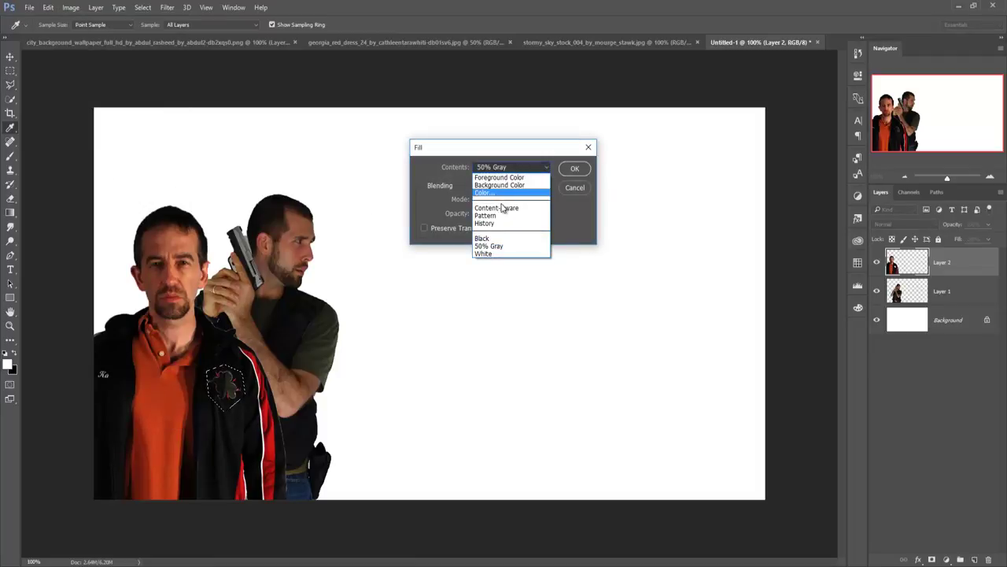
pyautogui.click(502, 206)
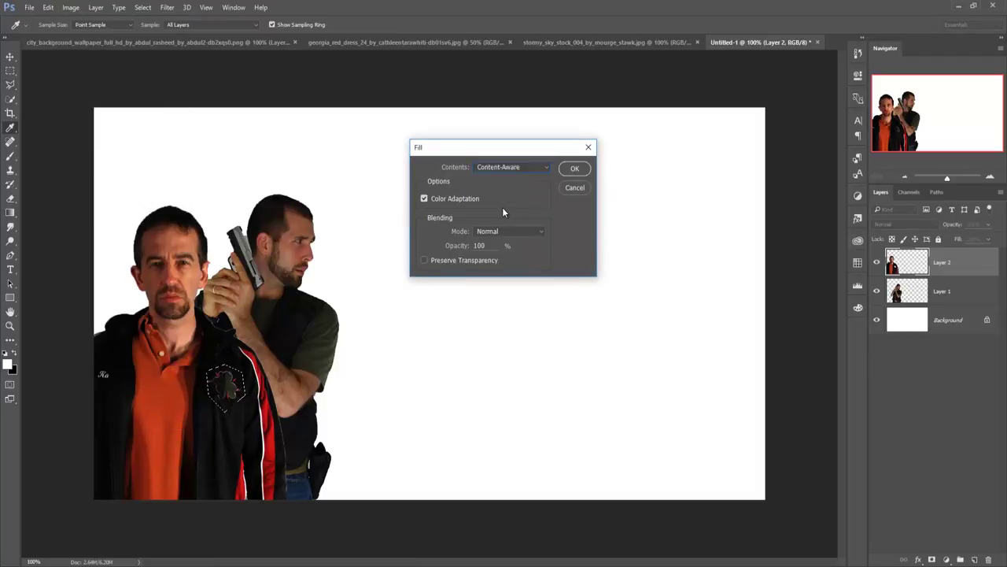
pyautogui.click(574, 168)
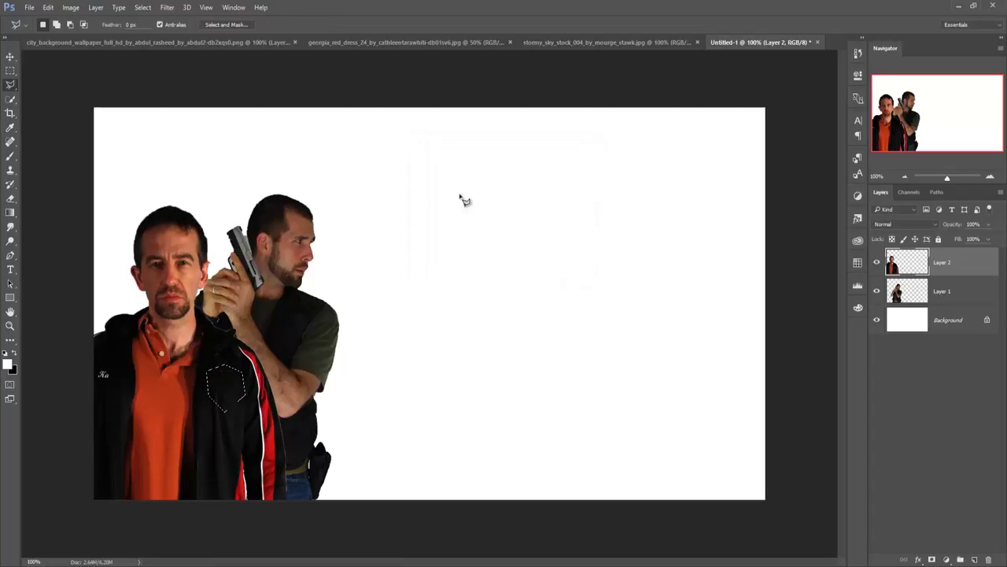
pyautogui.click(142, 7)
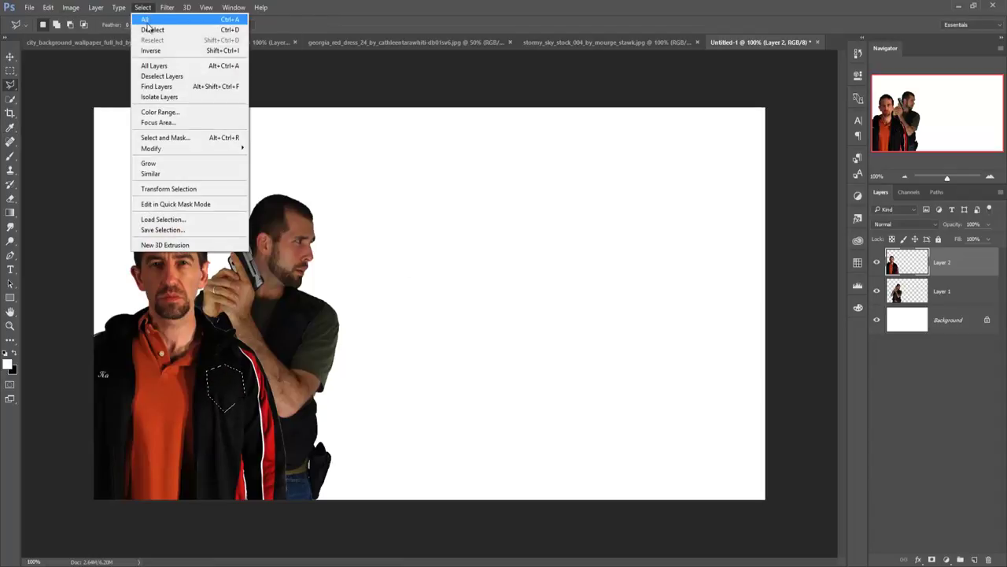
pyautogui.click(151, 29)
pyautogui.click(10, 57)
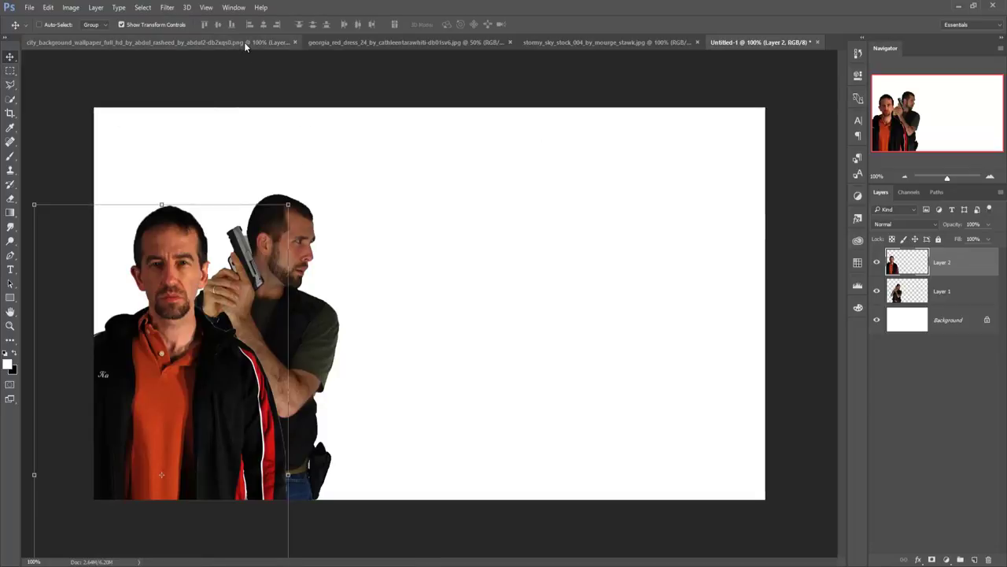
# - In the red-dress photo, quick-select the woman from head and hair to dress hem
pyautogui.click(346, 44)
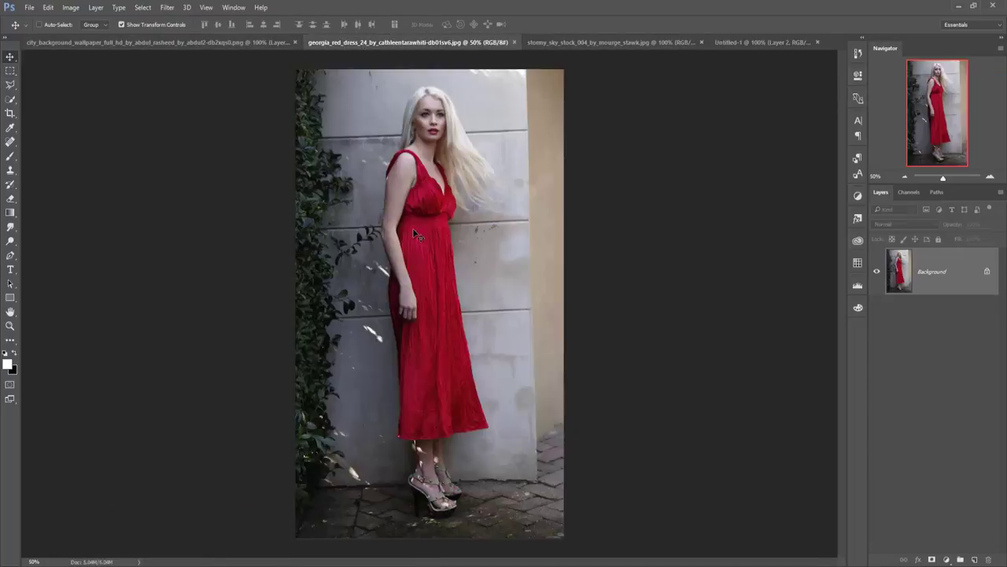
pyautogui.click(10, 100)
pyautogui.moveTo(428, 110)
pyautogui.mouseDown()
pyautogui.moveTo(403, 131)
pyautogui.moveTo(400, 206)
pyautogui.mouseUp()
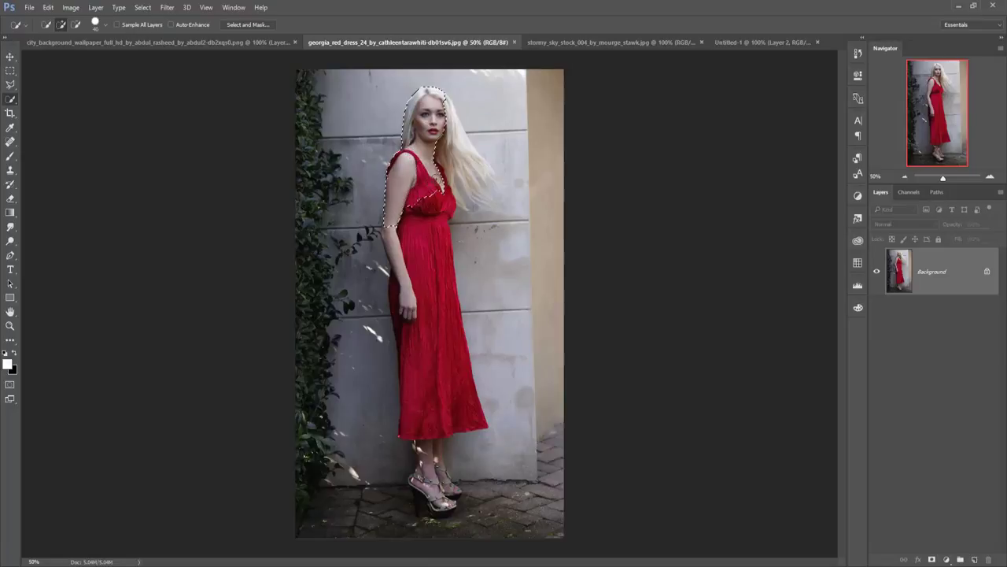
pyautogui.moveTo(451, 146)
pyautogui.mouseDown()
pyautogui.moveTo(453, 128)
pyautogui.moveTo(480, 173)
pyautogui.moveTo(472, 179)
pyautogui.mouseUp()
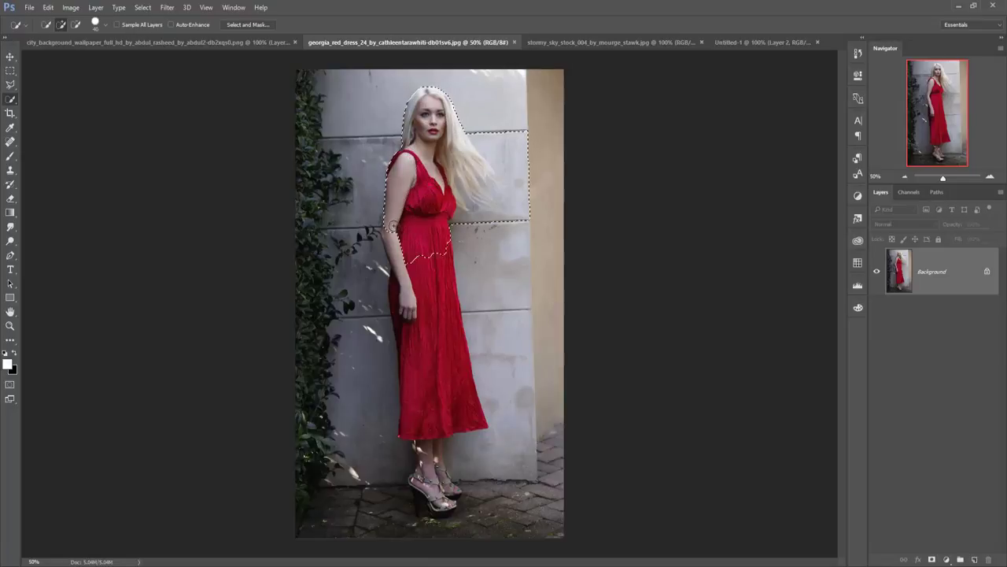
pyautogui.moveTo(389, 233); pyautogui.dragTo(407, 275)
pyautogui.moveTo(443, 290); pyautogui.dragTo(444, 409)
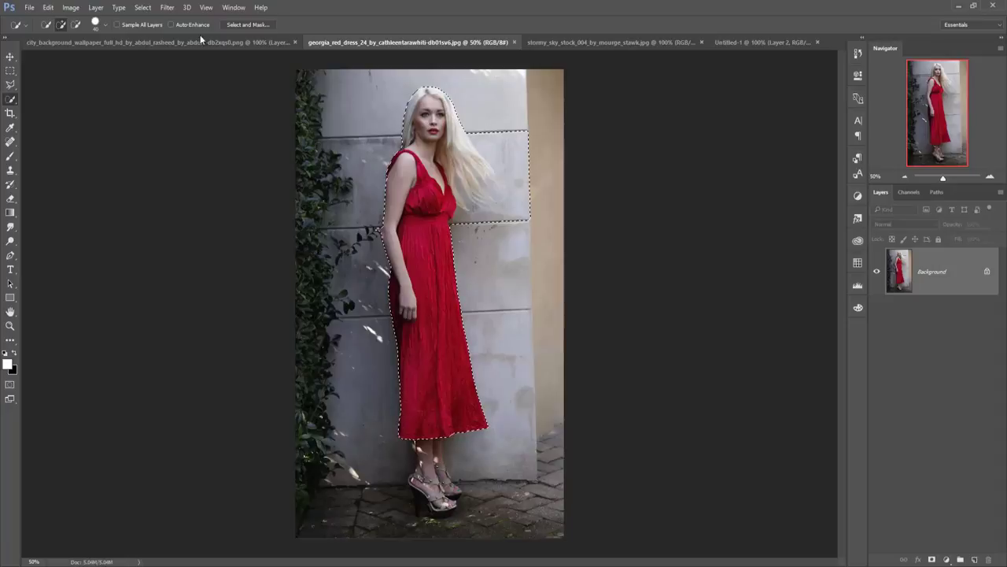
# - Subtract the wall beside her hair, check edges in Select and Mask, and float the photo
pyautogui.press('alt')
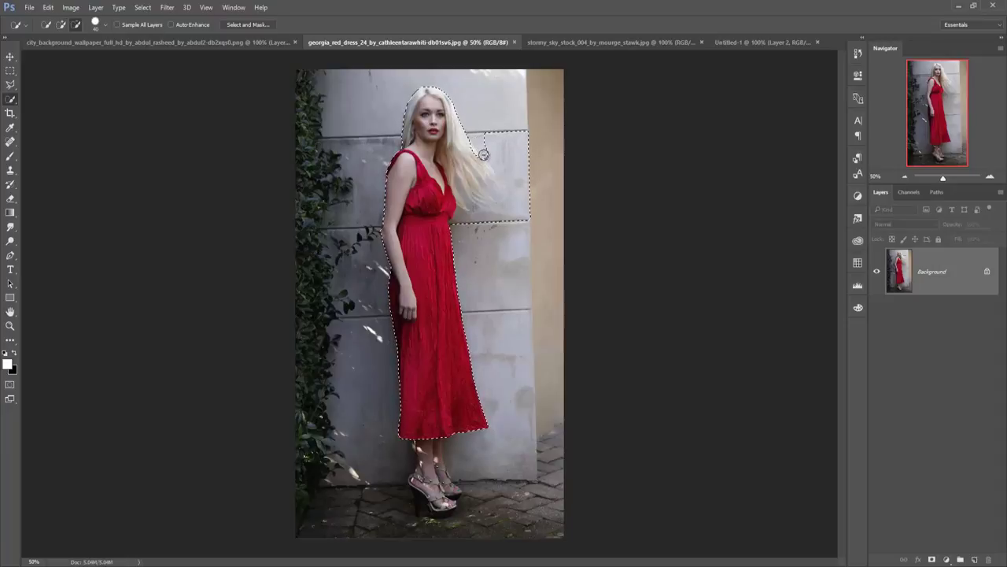
pyautogui.moveTo(497, 164); pyautogui.dragTo(504, 206)
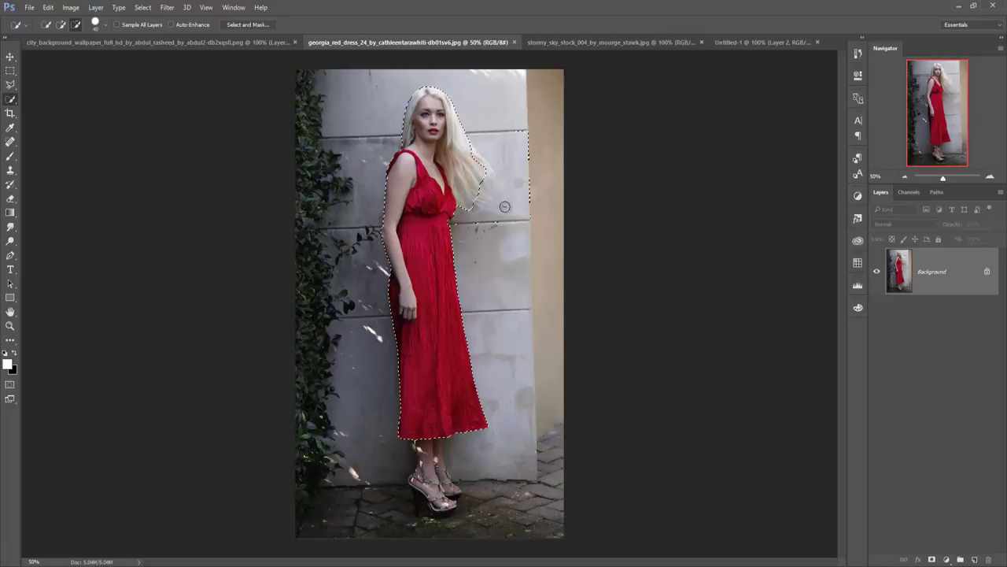
pyautogui.click(60, 24)
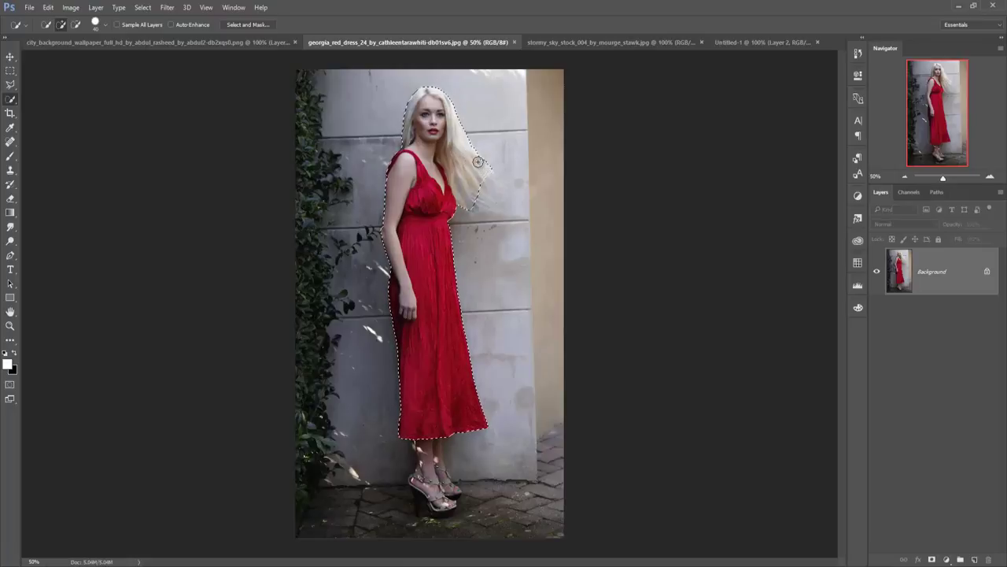
pyautogui.click(240, 26)
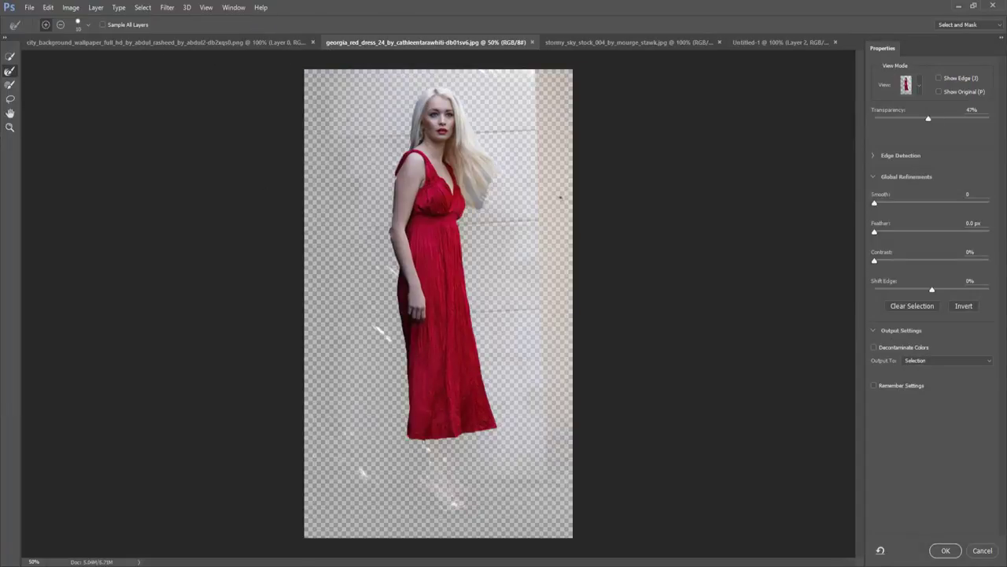
pyautogui.click(983, 550)
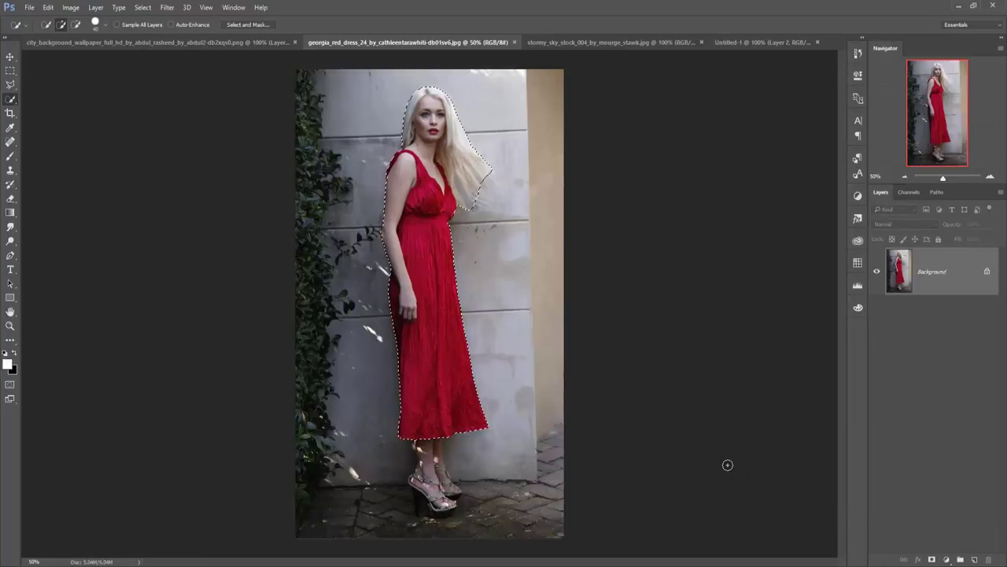
pyautogui.click(10, 57)
pyautogui.moveTo(395, 43); pyautogui.dragTo(719, 116)
# - Drag the selected woman into the composite and move her left and down
pyautogui.moveTo(712, 299); pyautogui.dragTo(432, 258)
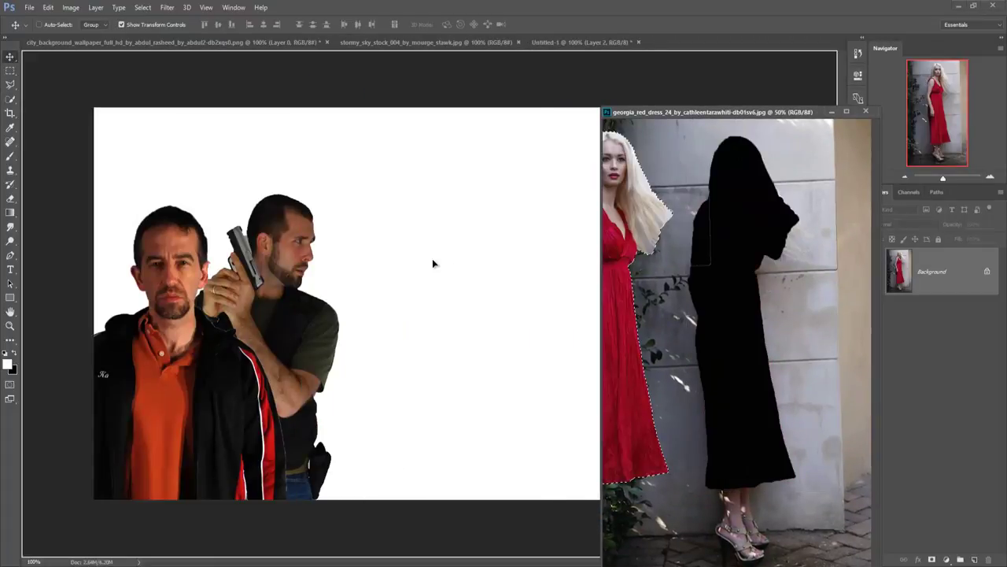
pyautogui.click(828, 114)
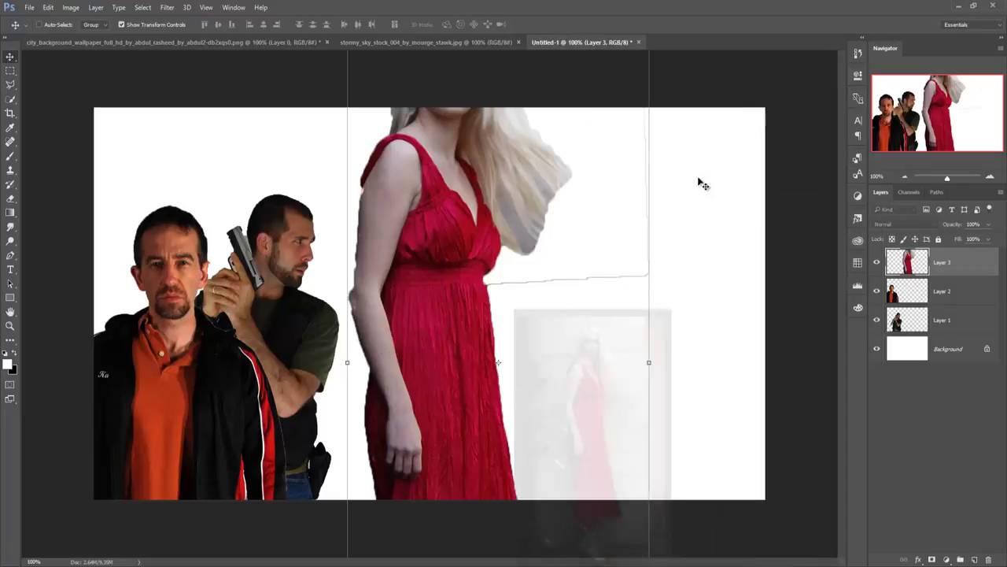
pyautogui.moveTo(513, 224); pyautogui.dragTo(406, 308)
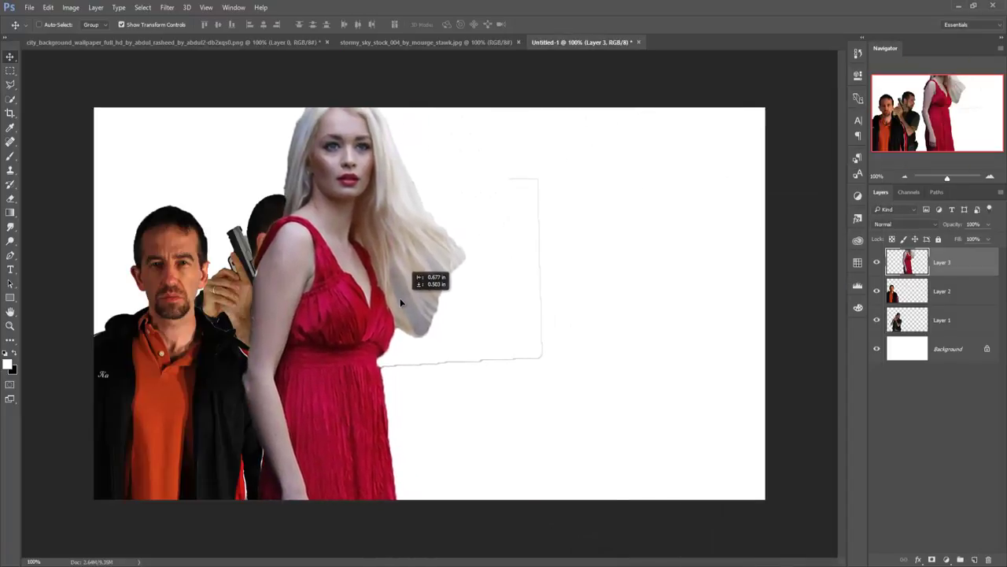
# - Erase the faint leftover outline to the right of the woman
pyautogui.click(10, 199)
pyautogui.moveTo(496, 177); pyautogui.dragTo(418, 387)
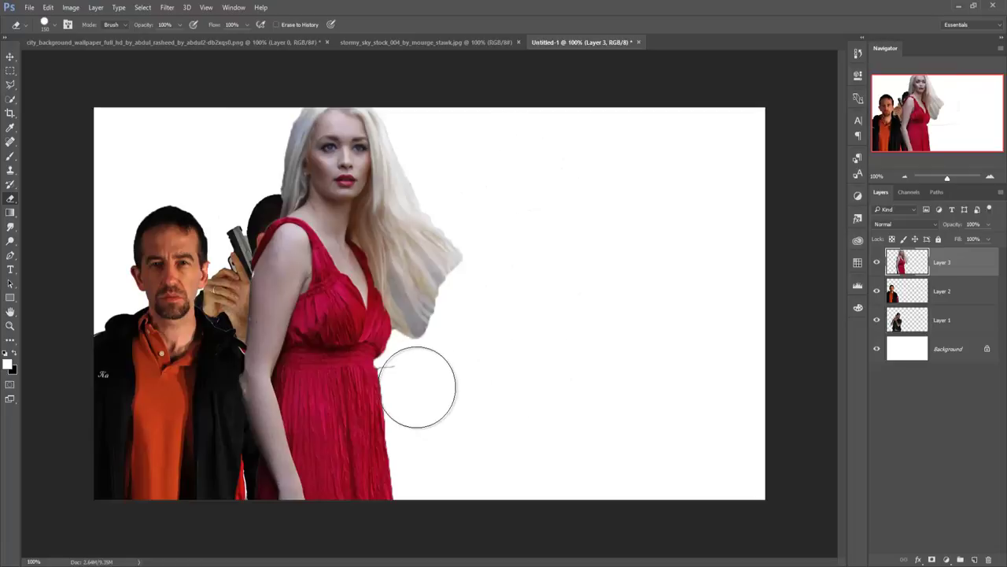
pyautogui.press('[')
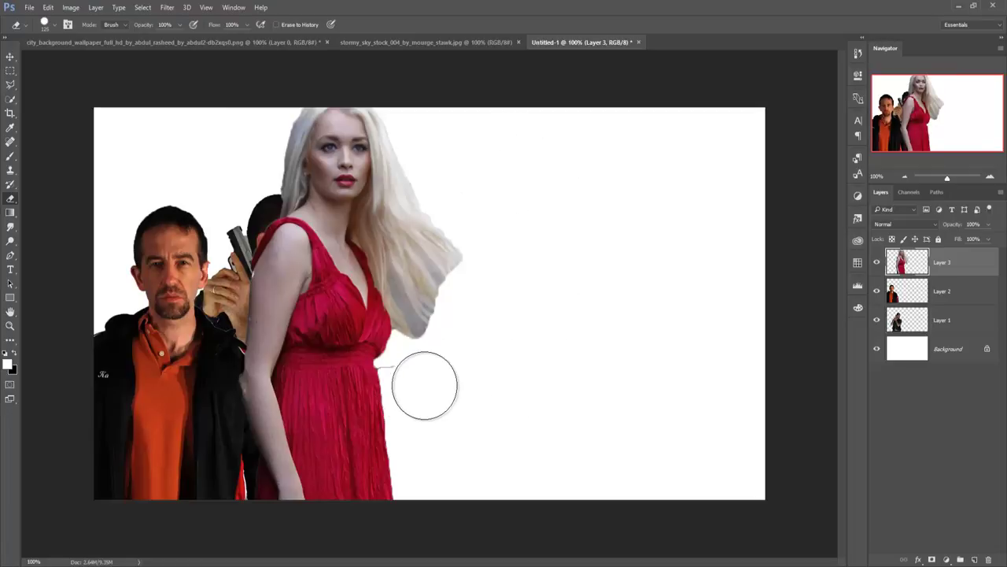
pyautogui.press('[')
pyautogui.press('[')
pyautogui.press('[')
pyautogui.press('[')
pyautogui.press('[')
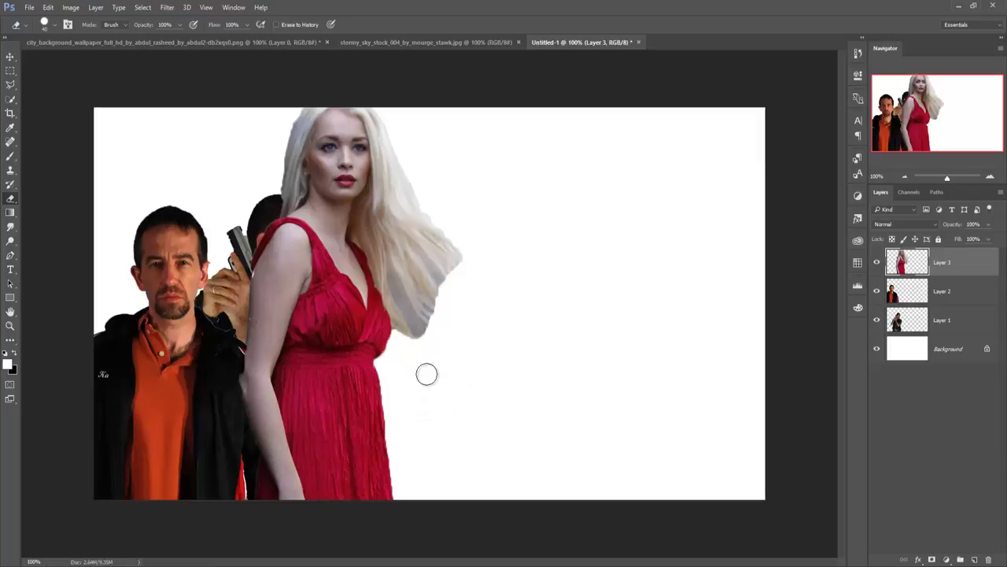
# - Scale the woman down and move Layer 3 below the gunman's Layer 1
pyautogui.click(10, 59)
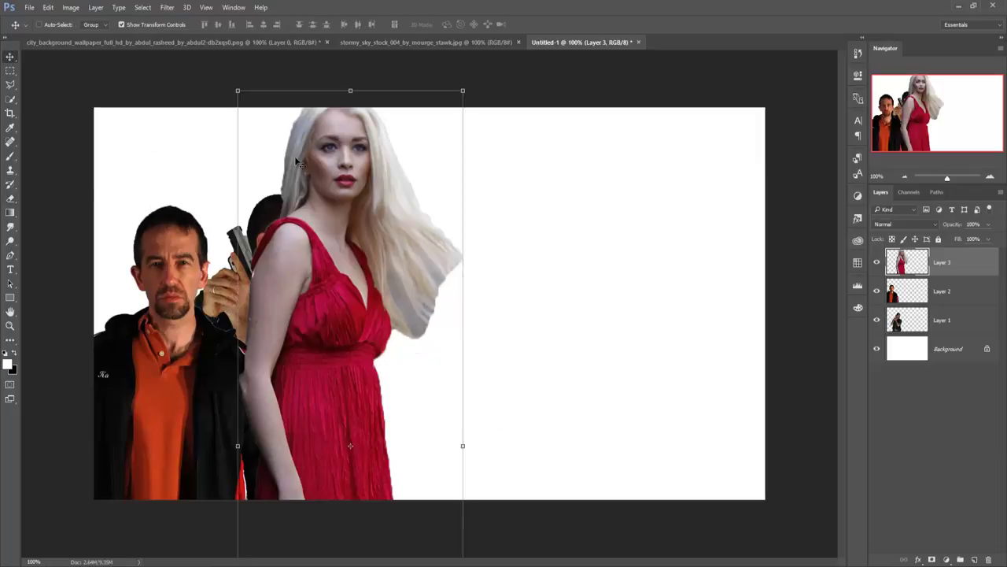
pyautogui.moveTo(464, 89)
pyautogui.mouseDown()
pyautogui.moveTo(455, 151)
pyautogui.moveTo(467, 126)
pyautogui.mouseUp()
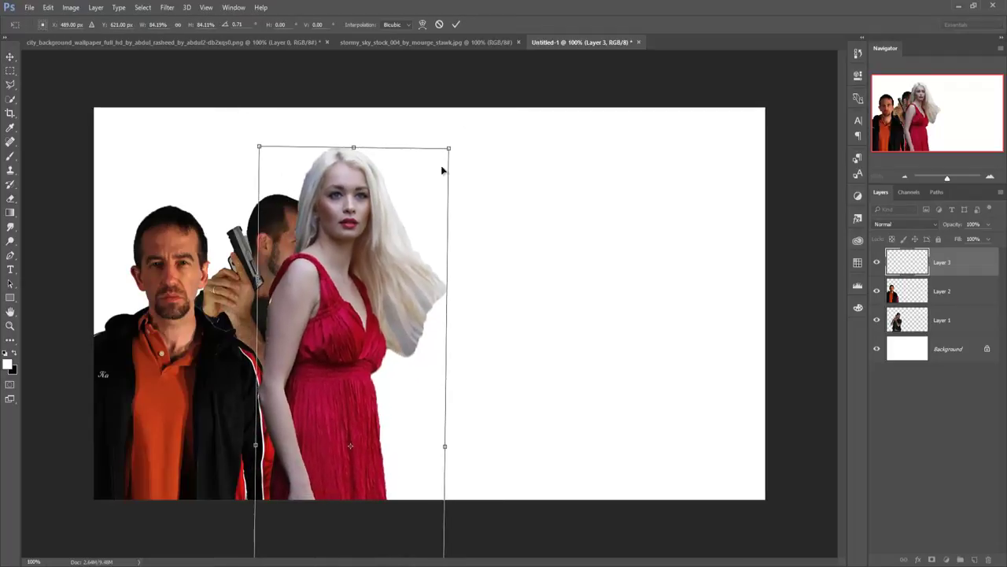
pyautogui.moveTo(358, 277)
pyautogui.mouseDown()
pyautogui.moveTo(379, 278)
pyautogui.moveTo(380, 299)
pyautogui.mouseUp()
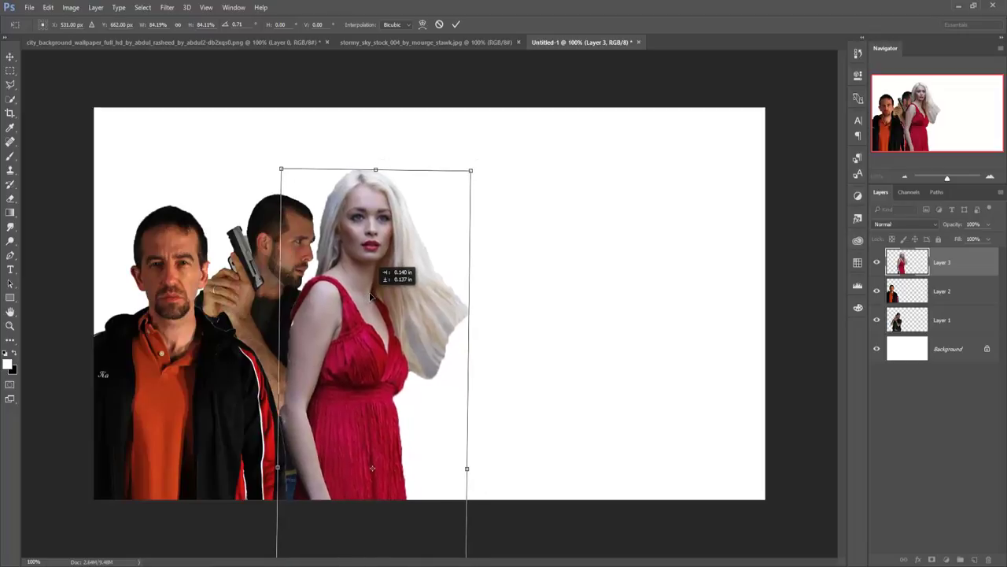
pyautogui.click(455, 24)
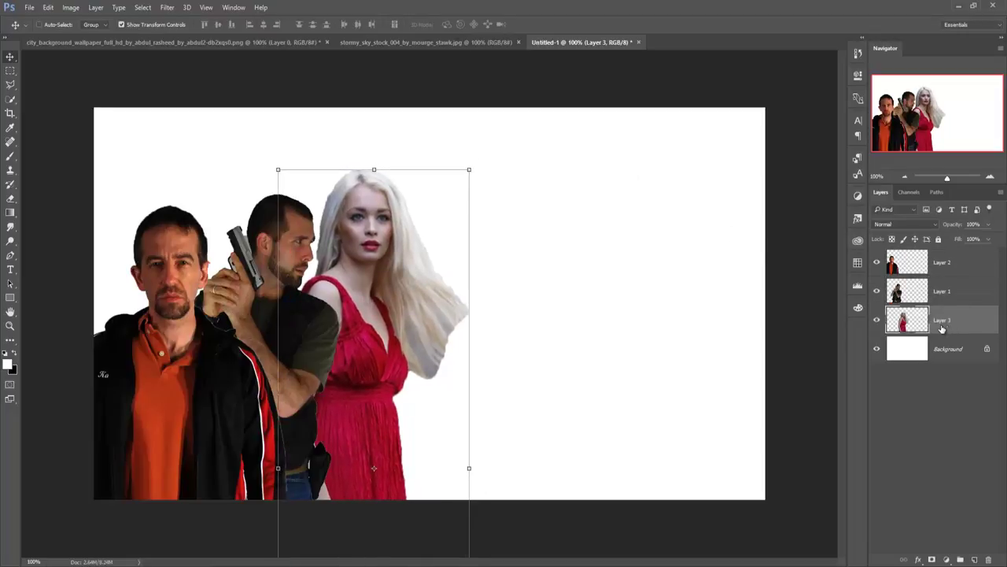
pyautogui.moveTo(948, 272); pyautogui.dragTo(951, 332)
pyautogui.moveTo(363, 377)
pyautogui.mouseDown()
pyautogui.moveTo(352, 380)
pyautogui.moveTo(355, 365)
pyautogui.mouseUp()
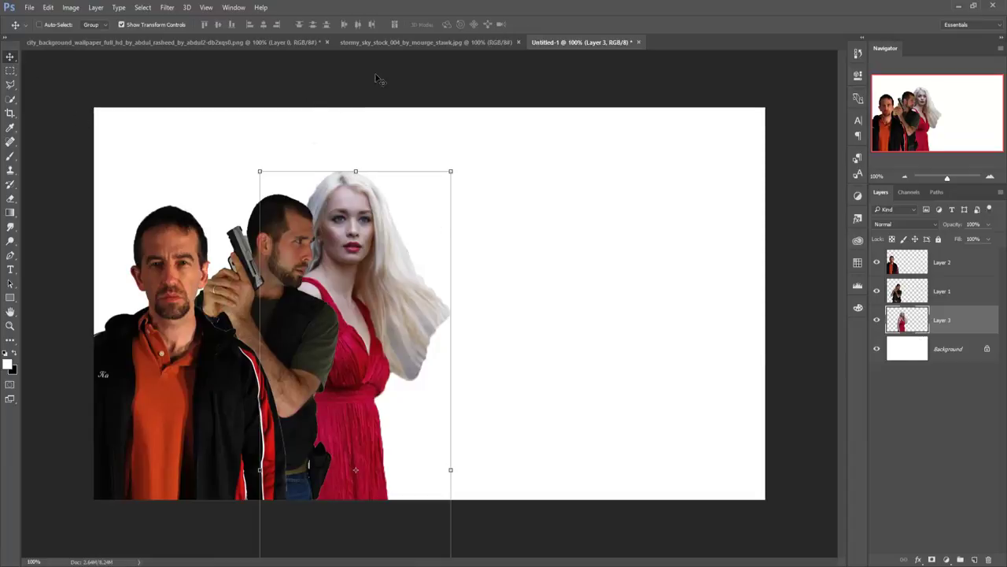
# - Drag the city skyline photo into the composite as Layer 4
pyautogui.click(232, 47)
pyautogui.moveTo(231, 46); pyautogui.dragTo(227, 78)
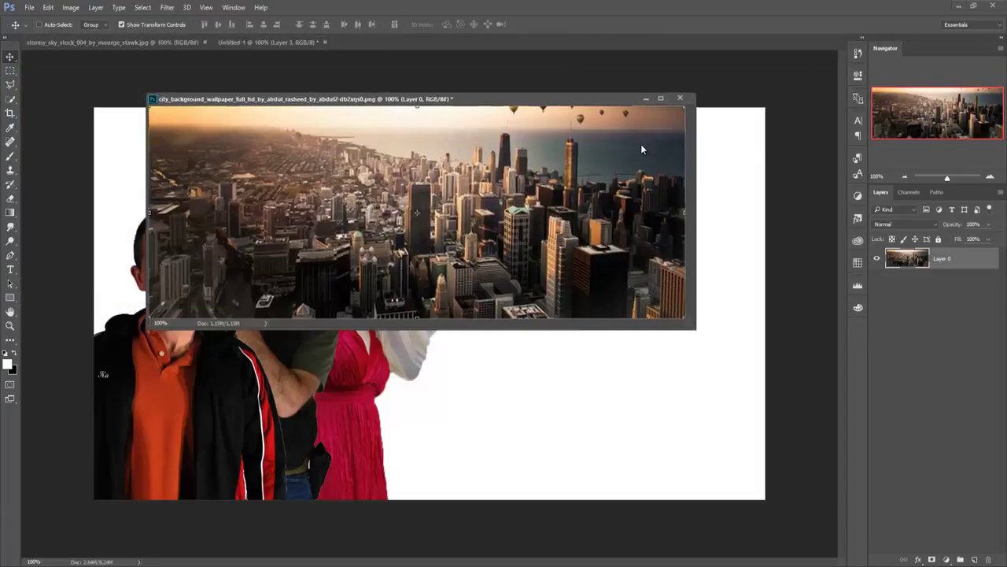
pyautogui.moveTo(394, 98); pyautogui.dragTo(830, 165)
pyautogui.moveTo(821, 285); pyautogui.dragTo(515, 389)
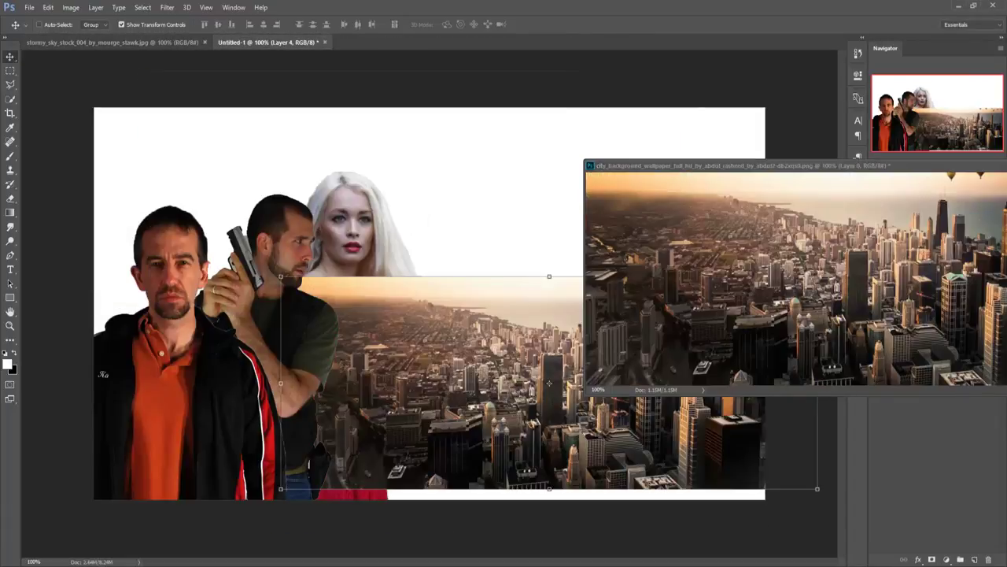
pyautogui.moveTo(981, 167); pyautogui.dragTo(791, 227)
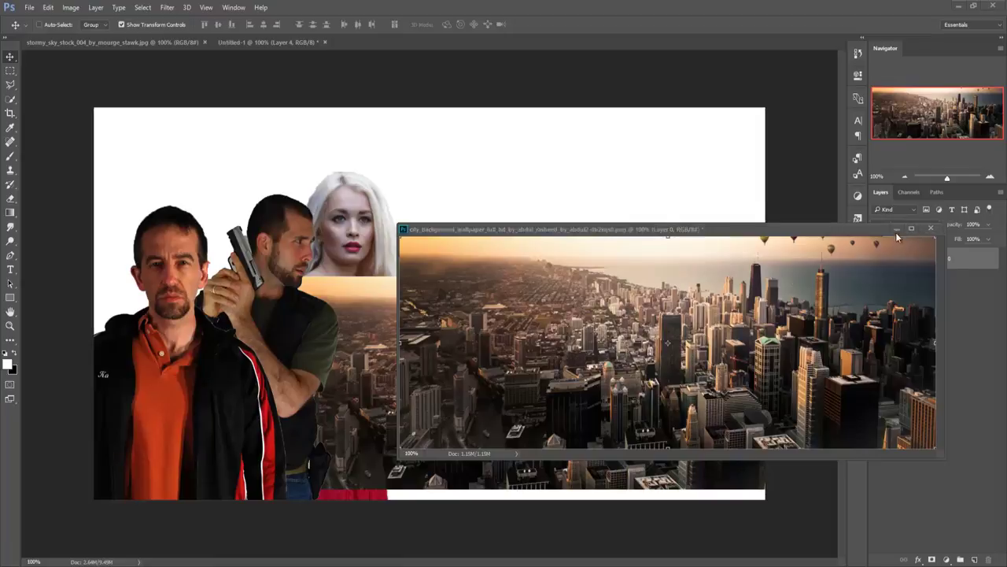
pyautogui.click(927, 228)
# - Stretch the skyline across the lower canvas and move Layer 4 below the woman
pyautogui.moveTo(682, 315); pyautogui.dragTo(563, 318)
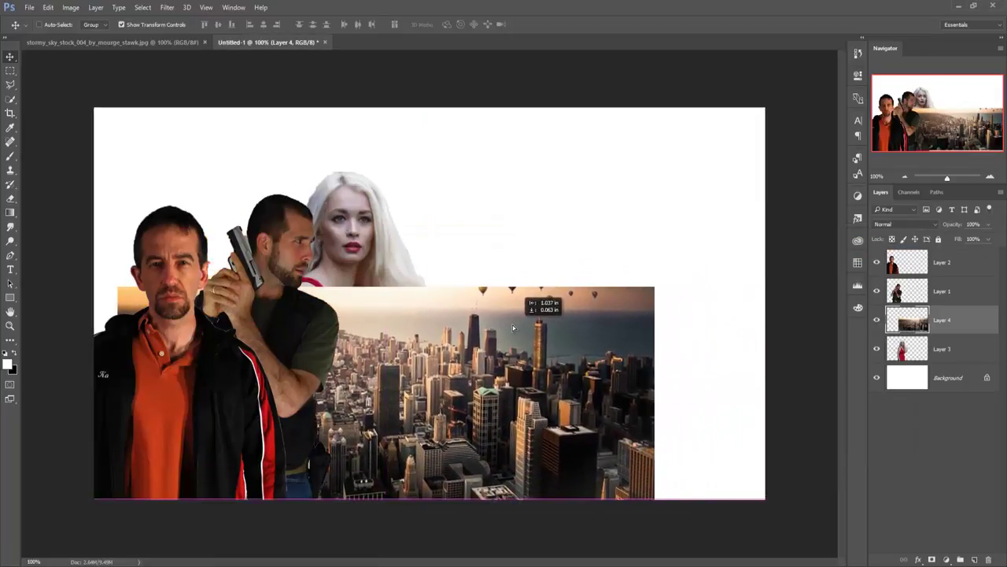
pyautogui.moveTo(564, 317); pyautogui.dragTo(495, 329)
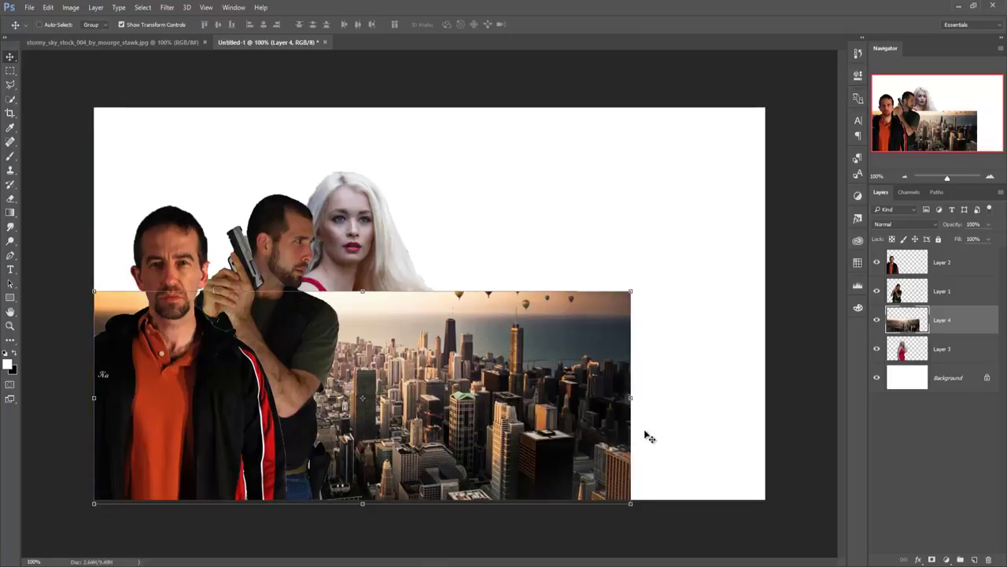
pyautogui.moveTo(627, 397); pyautogui.dragTo(764, 399)
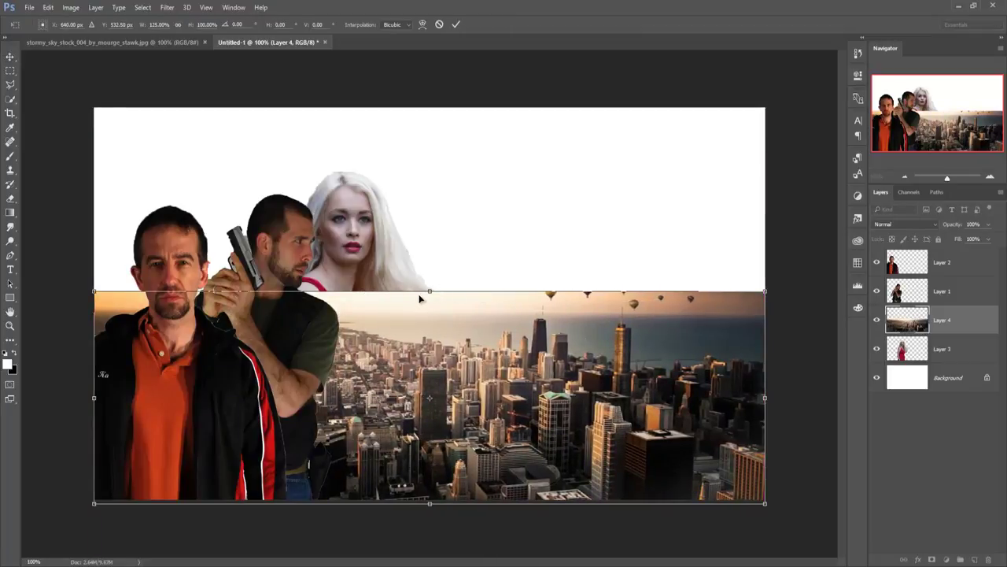
pyautogui.moveTo(430, 291); pyautogui.dragTo(436, 274)
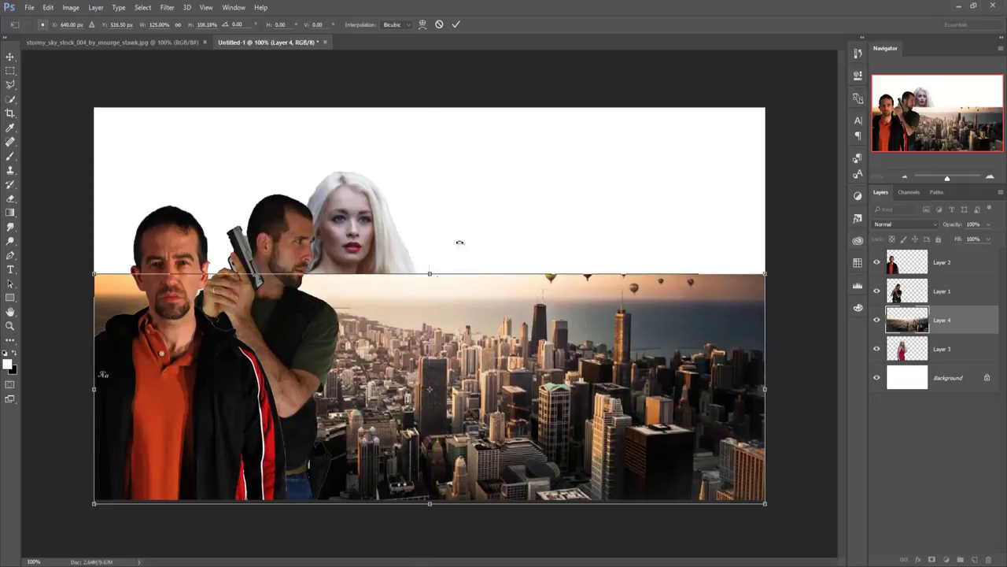
pyautogui.click(454, 24)
pyautogui.moveTo(940, 323); pyautogui.dragTo(942, 359)
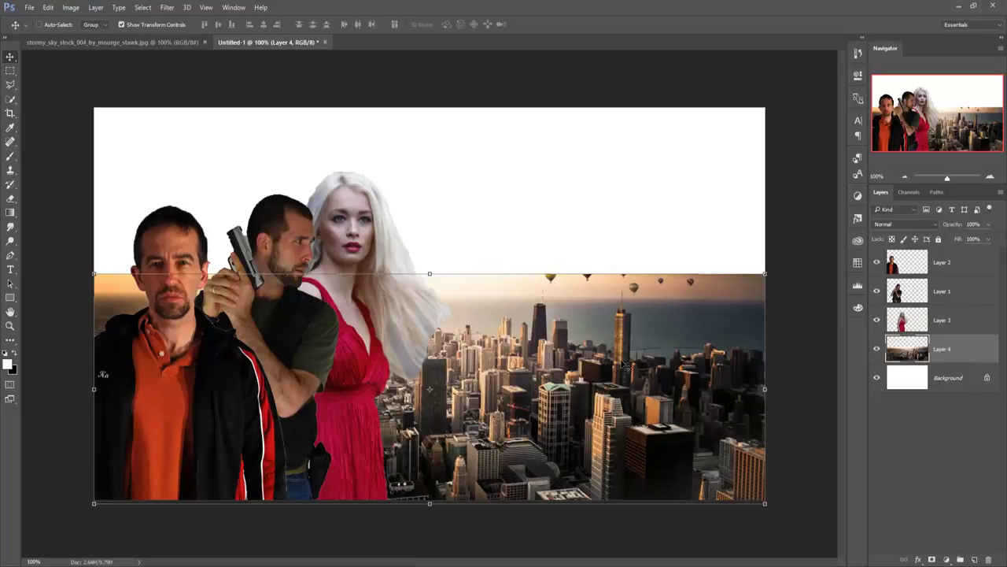
# - Start a Pen path across the figures and trace the left rooftops to the dark tower
pyautogui.click(10, 255)
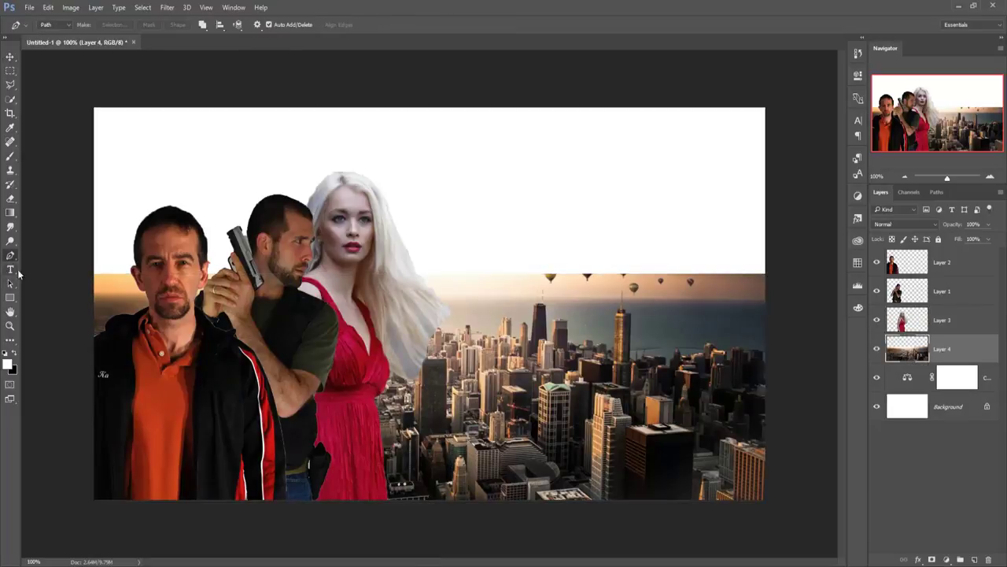
pyautogui.click(89, 345)
pyautogui.click(147, 338)
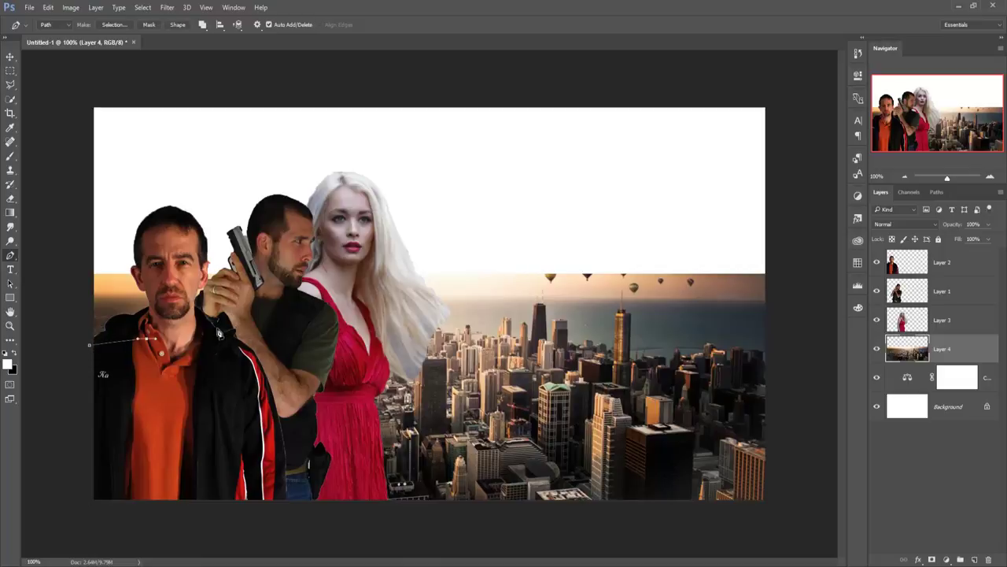
pyautogui.click(249, 325)
pyautogui.click(299, 324)
pyautogui.click(350, 330)
pyautogui.click(435, 334)
pyautogui.scroll(1, 440, 330)
pyautogui.scroll(2, 441, 330)
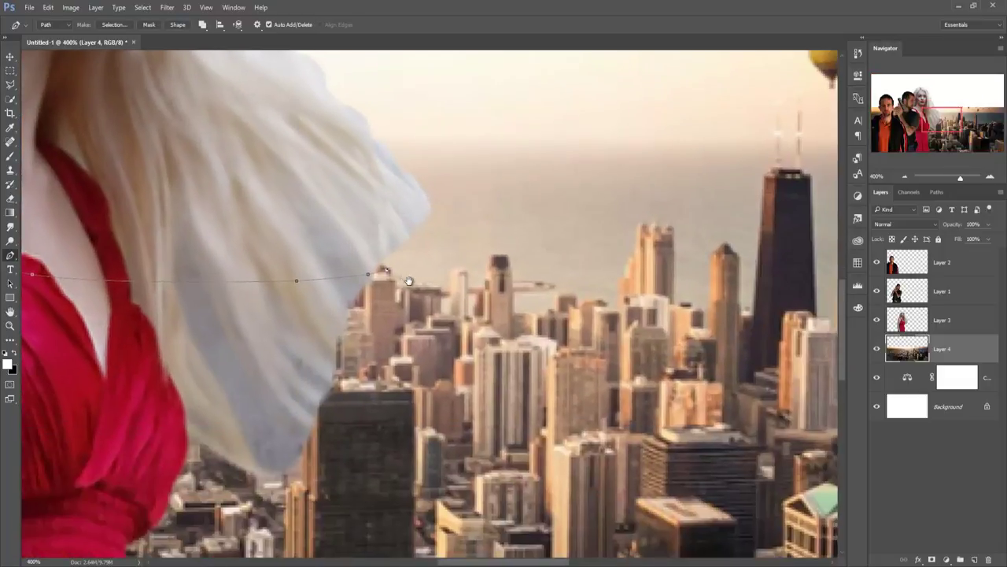
pyautogui.click(424, 286)
pyautogui.click(449, 312)
pyautogui.click(464, 273)
pyautogui.click(468, 314)
pyautogui.click(490, 258)
pyautogui.click(516, 314)
pyautogui.click(568, 294)
pyautogui.click(596, 301)
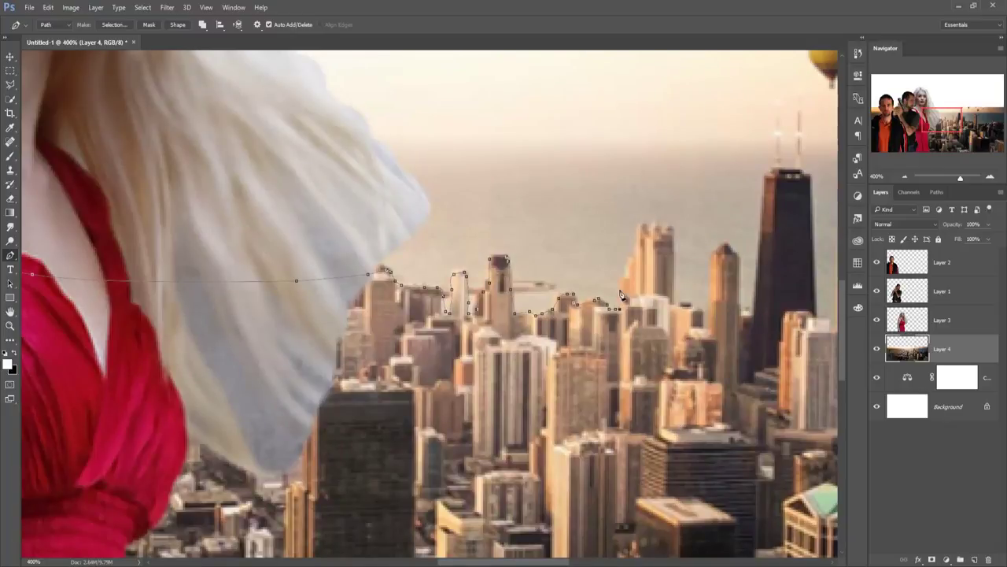
pyautogui.click(638, 225)
pyautogui.click(660, 225)
pyautogui.click(673, 301)
pyautogui.click(703, 325)
pyautogui.click(713, 255)
pyautogui.click(726, 243)
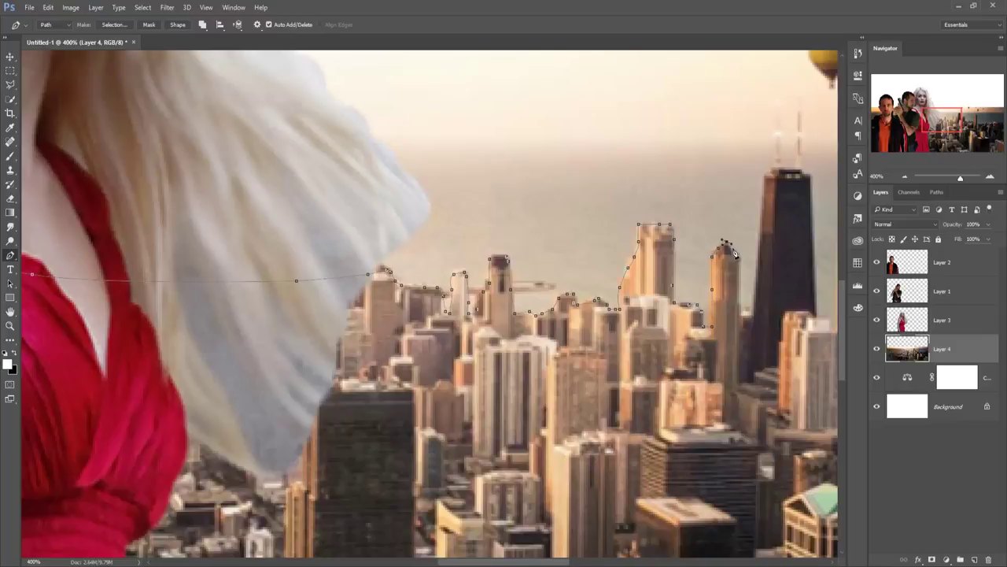
pyautogui.click(772, 172)
pyautogui.click(808, 172)
pyautogui.click(812, 249)
pyautogui.click(816, 312)
# - Continue the path along the lower skyline and around the next tower's top
pyautogui.moveTo(833, 335); pyautogui.dragTo(406, 305)
pyautogui.click(406, 299)
pyautogui.click(407, 282)
pyautogui.click(414, 208)
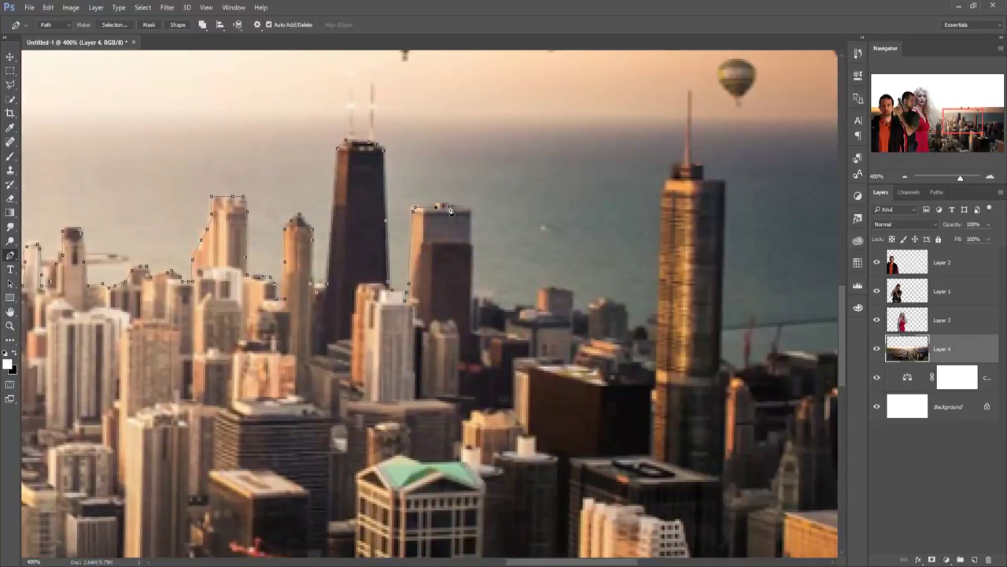
pyautogui.click(470, 210)
pyautogui.click(470, 254)
pyautogui.click(474, 295)
pyautogui.click(485, 301)
pyautogui.click(510, 309)
pyautogui.click(537, 298)
pyautogui.click(572, 305)
pyautogui.click(589, 303)
pyautogui.click(620, 306)
pyautogui.click(636, 328)
pyautogui.click(653, 321)
pyautogui.click(673, 167)
pyautogui.click(725, 181)
pyautogui.click(724, 351)
# - Finish the path past the spire to beyond the skyline's right end, then fit the view
pyautogui.moveTo(726, 356); pyautogui.dragTo(422, 251)
pyautogui.click(437, 250)
pyautogui.click(465, 235)
pyautogui.click(532, 232)
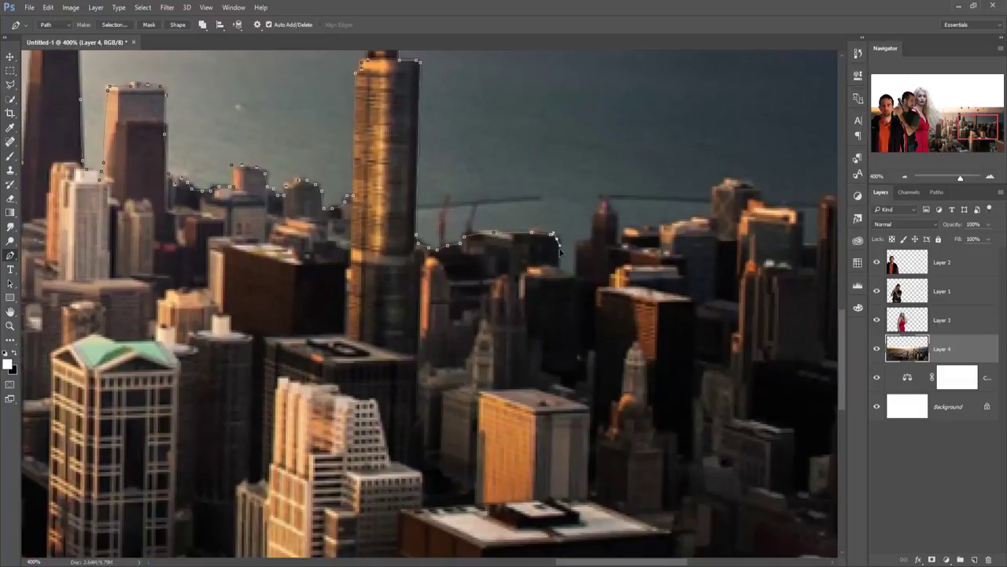
pyautogui.click(557, 266)
pyautogui.click(576, 238)
pyautogui.click(594, 209)
pyautogui.click(622, 243)
pyautogui.click(665, 225)
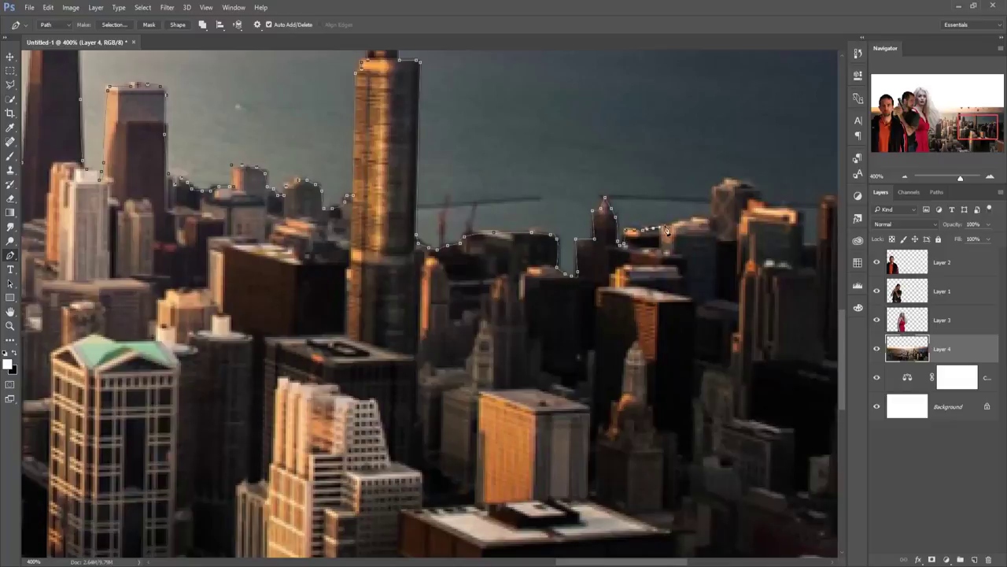
pyautogui.click(715, 189)
pyautogui.moveTo(754, 186); pyautogui.dragTo(422, 271)
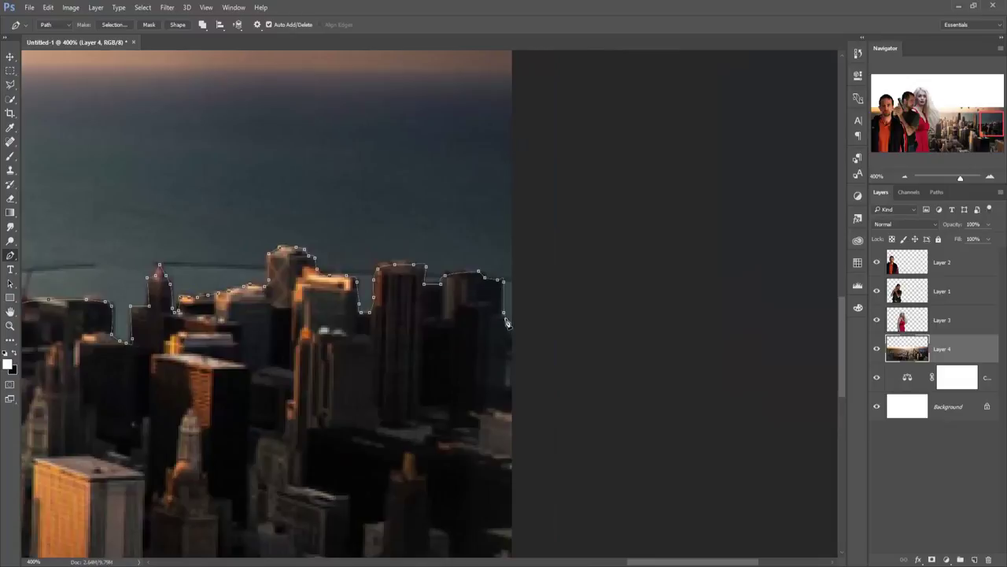
pyautogui.click(558, 139)
pyautogui.moveTo(552, 77); pyautogui.dragTo(551, 145)
pyautogui.moveTo(523, 101)
pyautogui.mouseDown()
pyautogui.moveTo(587, 349)
pyautogui.moveTo(721, 225)
pyautogui.mouseUp()
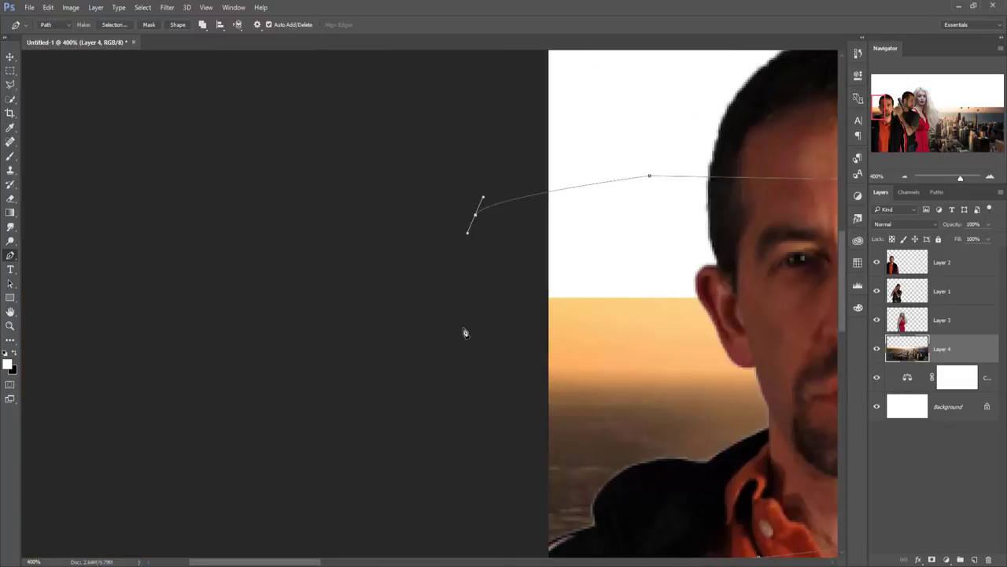
pyautogui.scroll(-5, 465, 333)
pyautogui.moveTo(459, 249); pyautogui.dragTo(466, 235)
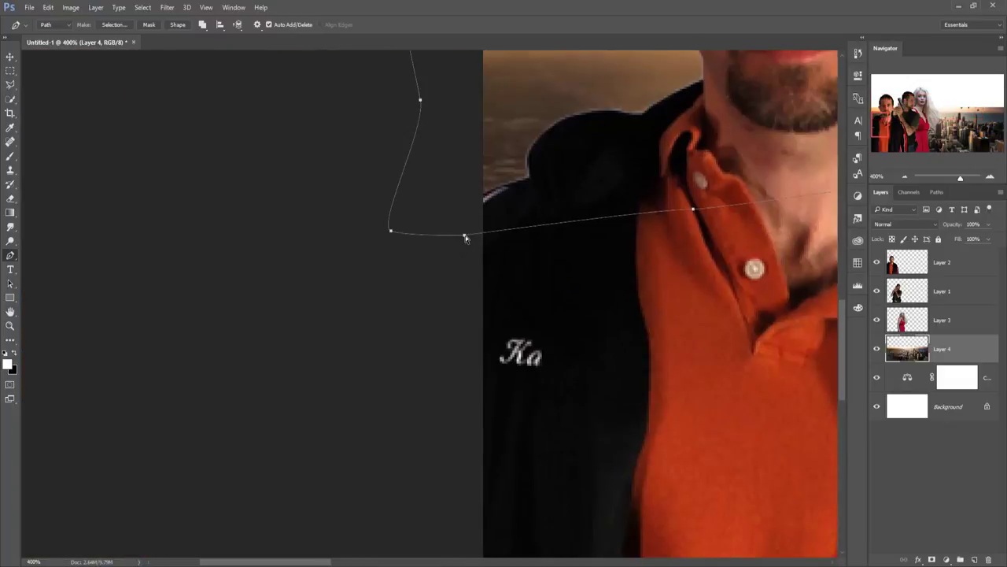
pyautogui.hotkey('ctrl', '0')
# - Turn the path into a 0-feather selection, delete the sky, and deselect
pyautogui.rightClick(430, 271)
pyautogui.click(492, 320)
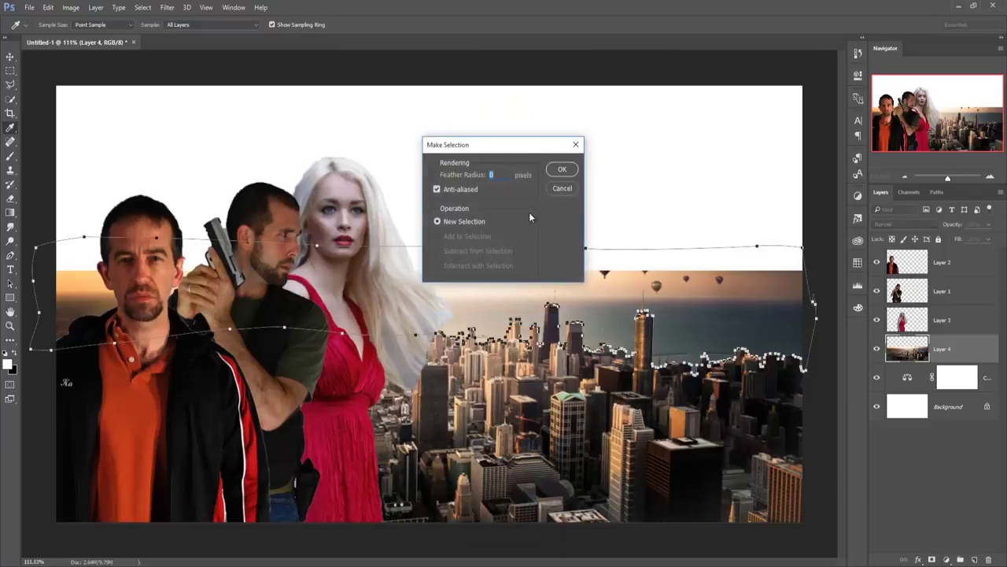
pyautogui.click(561, 170)
pyautogui.press('Delete')
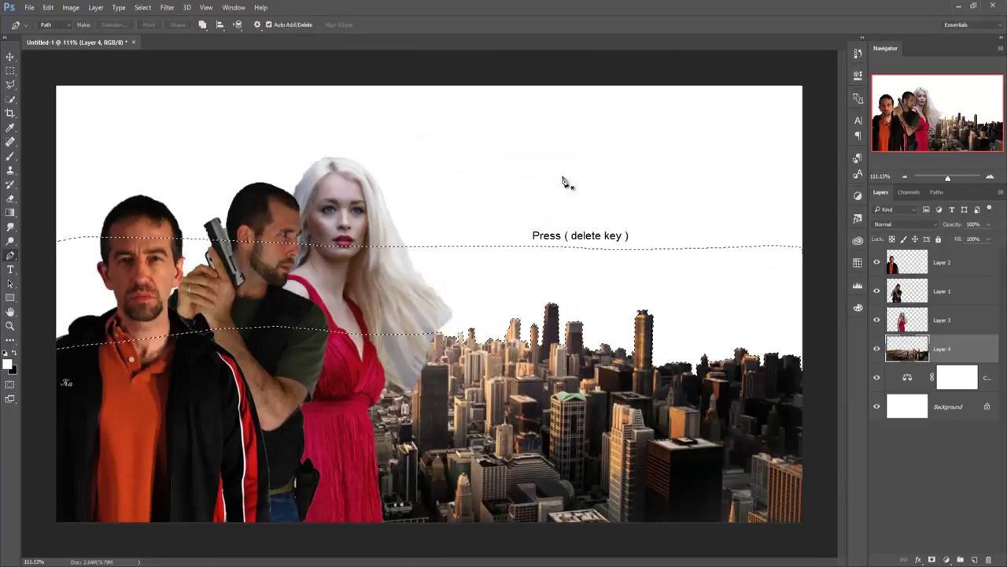
pyautogui.click(142, 7)
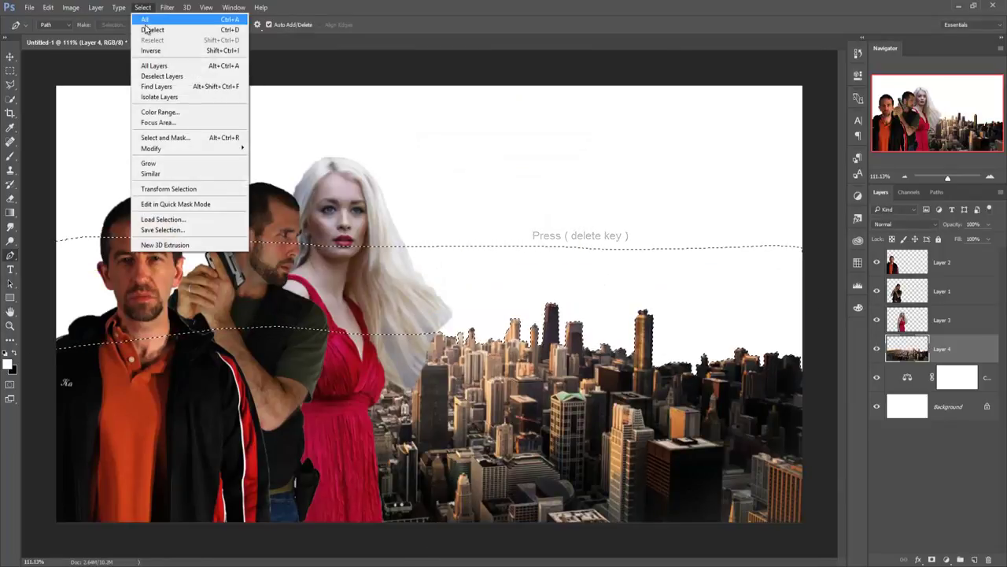
pyautogui.click(149, 30)
pyautogui.click(10, 57)
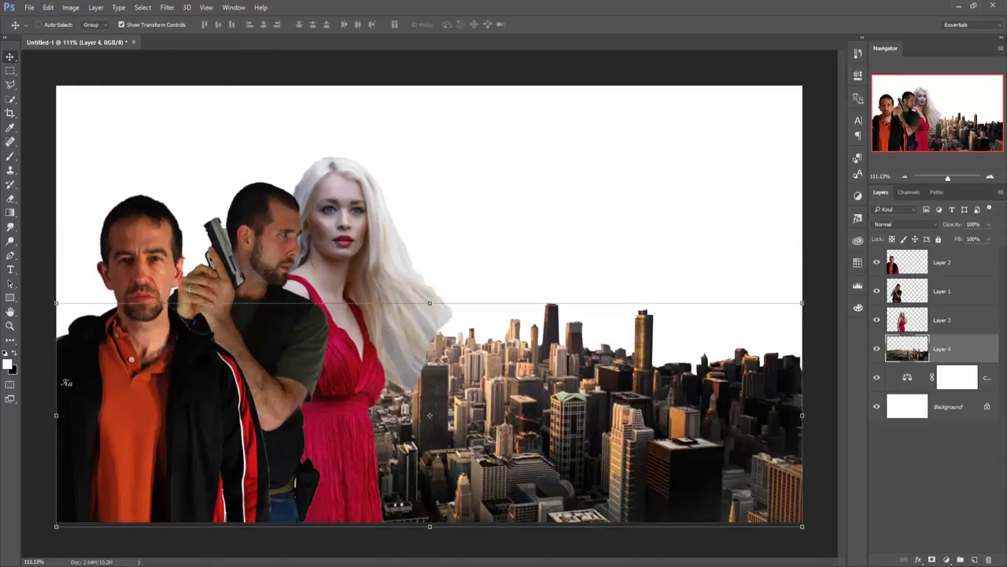
# - Drag the stormy sky photo into the composite and align it to the top-left corner
pyautogui.click(606, 542)
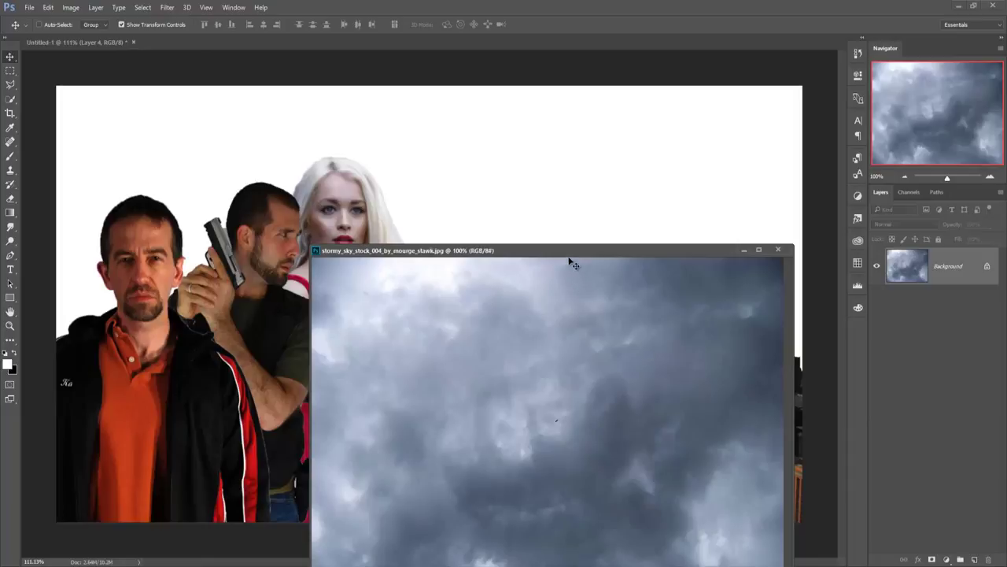
pyautogui.moveTo(566, 250); pyautogui.dragTo(775, 130)
pyautogui.moveTo(751, 236); pyautogui.dragTo(445, 213)
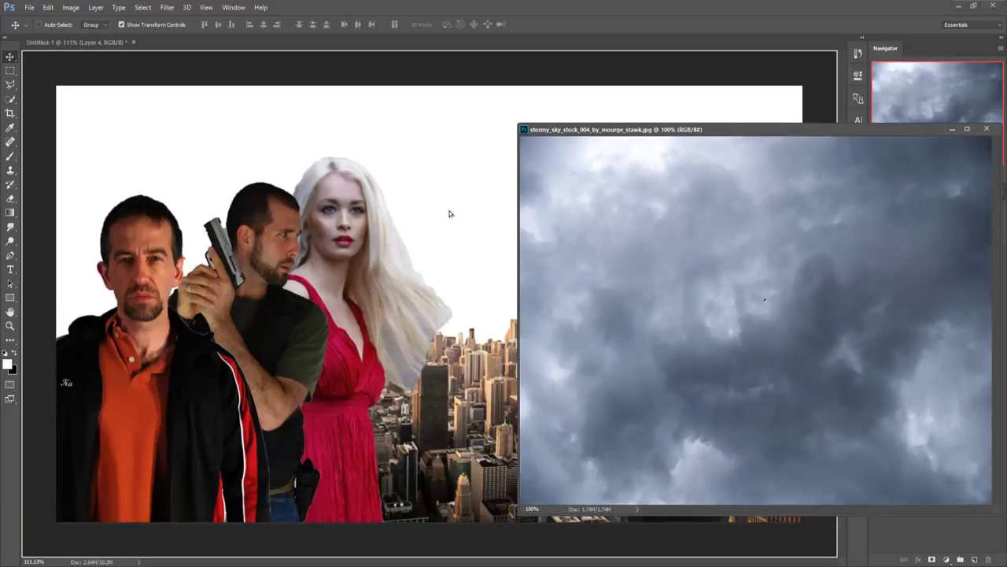
pyautogui.click(950, 128)
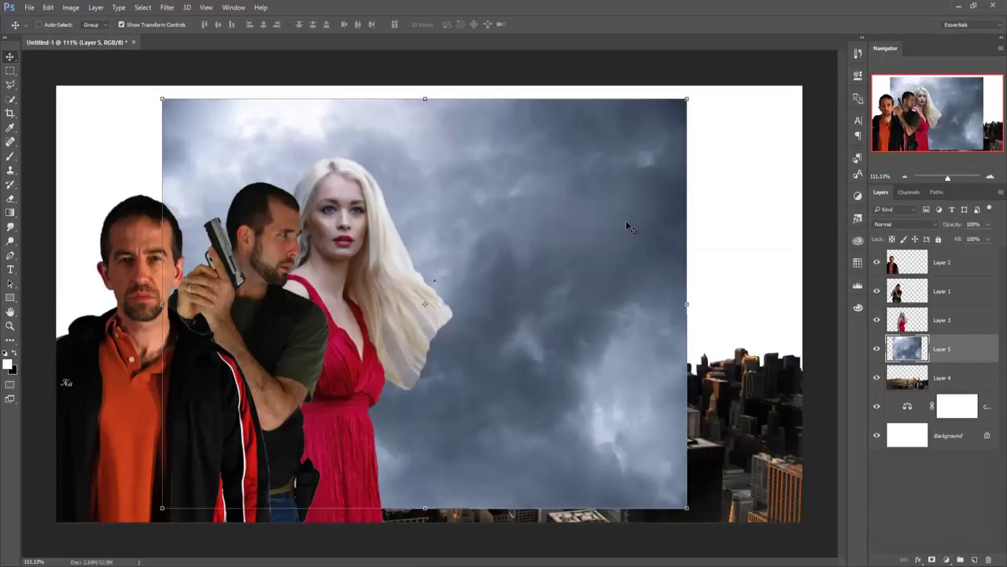
pyautogui.moveTo(625, 220); pyautogui.dragTo(517, 209)
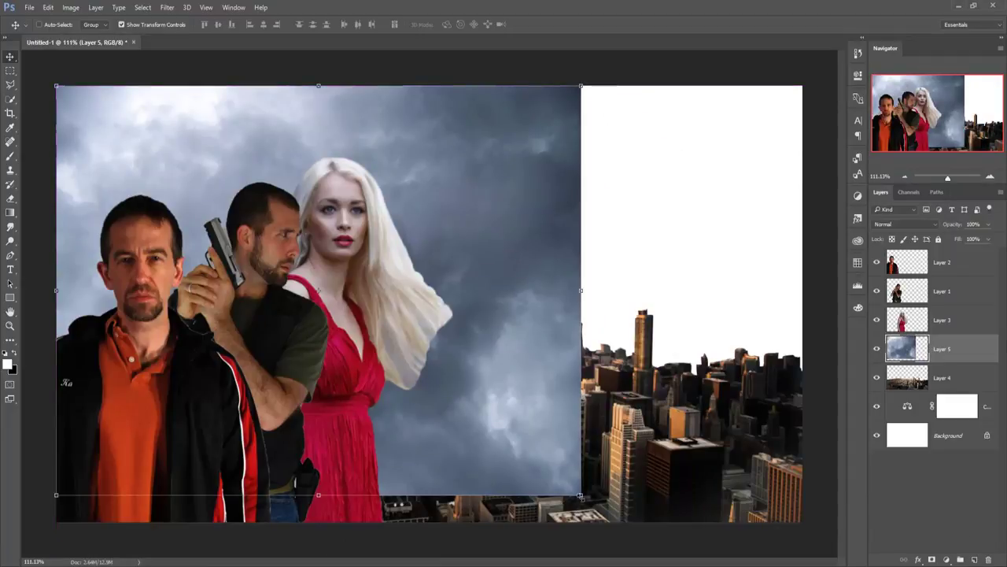
# - Scale Layer 5 across the full canvas and move it below the city layer
pyautogui.hotkey('ctrl', 't')
pyautogui.moveTo(581, 495)
pyautogui.mouseDown()
pyautogui.moveTo(777, 470)
pyautogui.moveTo(801, 488)
pyautogui.mouseUp()
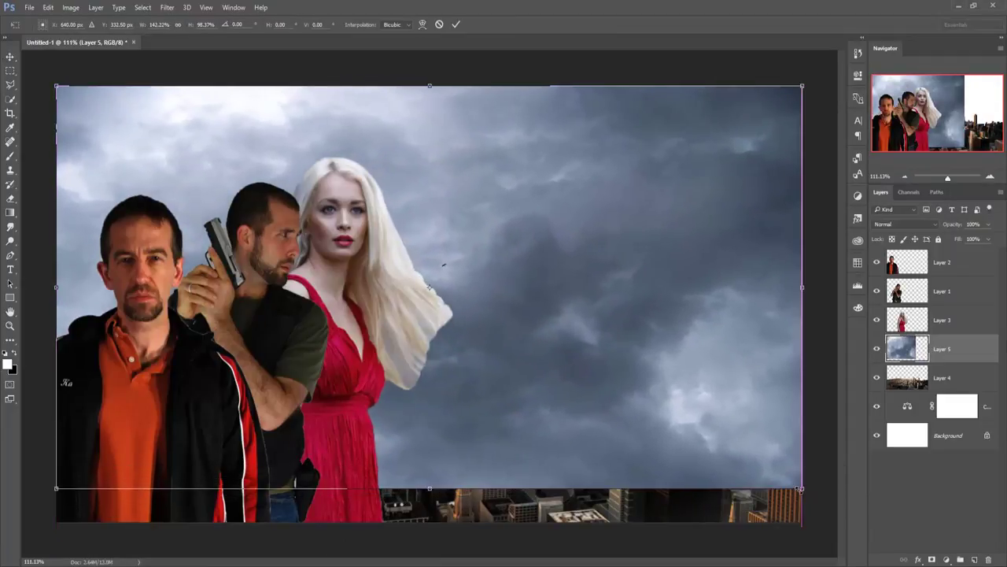
pyautogui.click(457, 26)
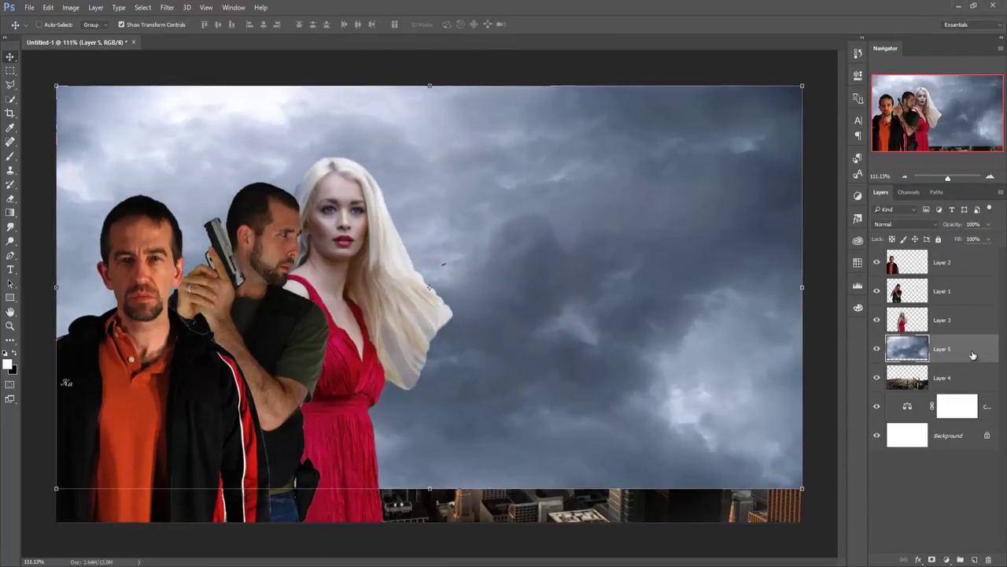
pyautogui.moveTo(942, 348); pyautogui.dragTo(942, 391)
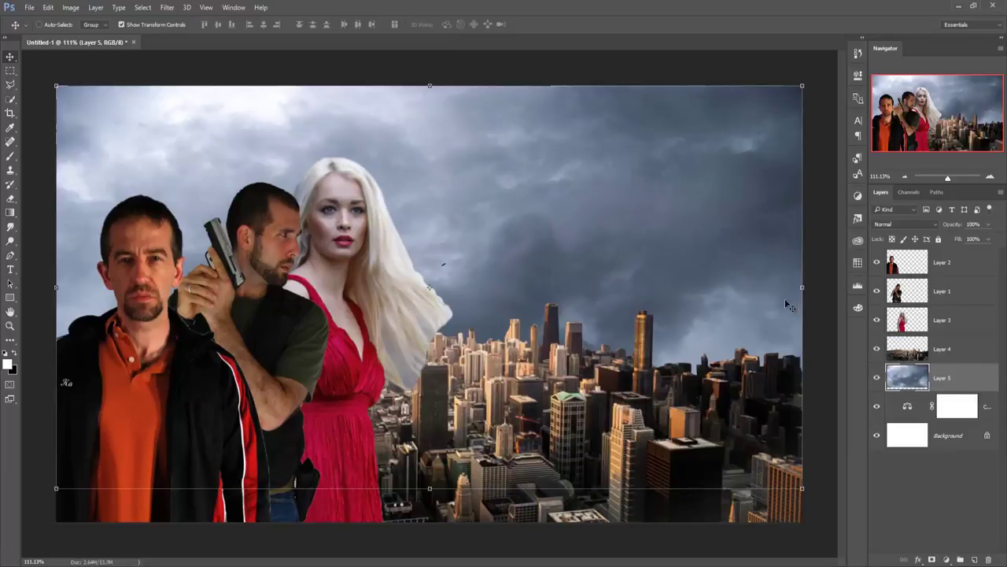
# - Add a Color Balance adjustment with midtones Cyan/Red -15, Magenta/Green +15, Yellow/Blue +30
pyautogui.click(947, 560)
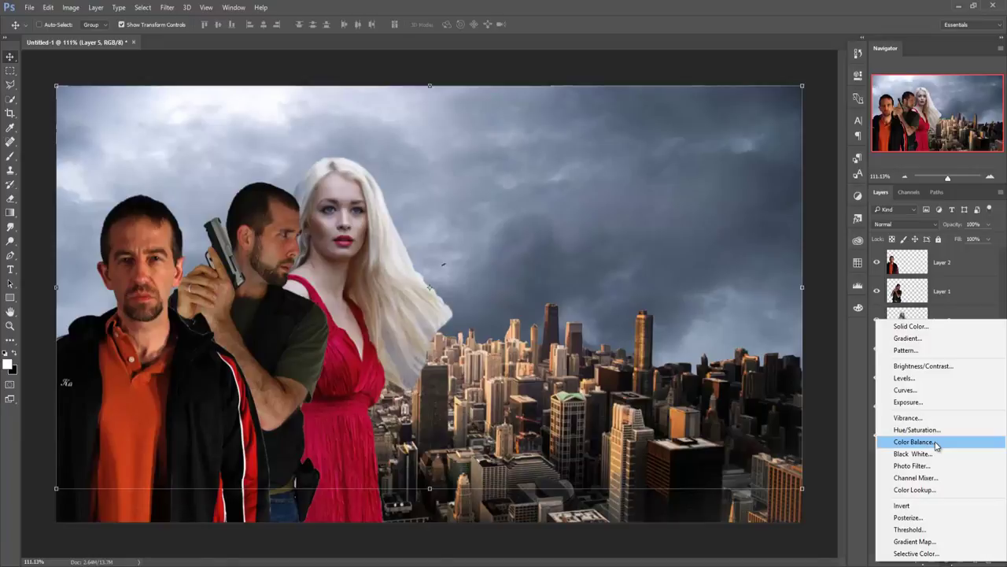
pyautogui.click(936, 445)
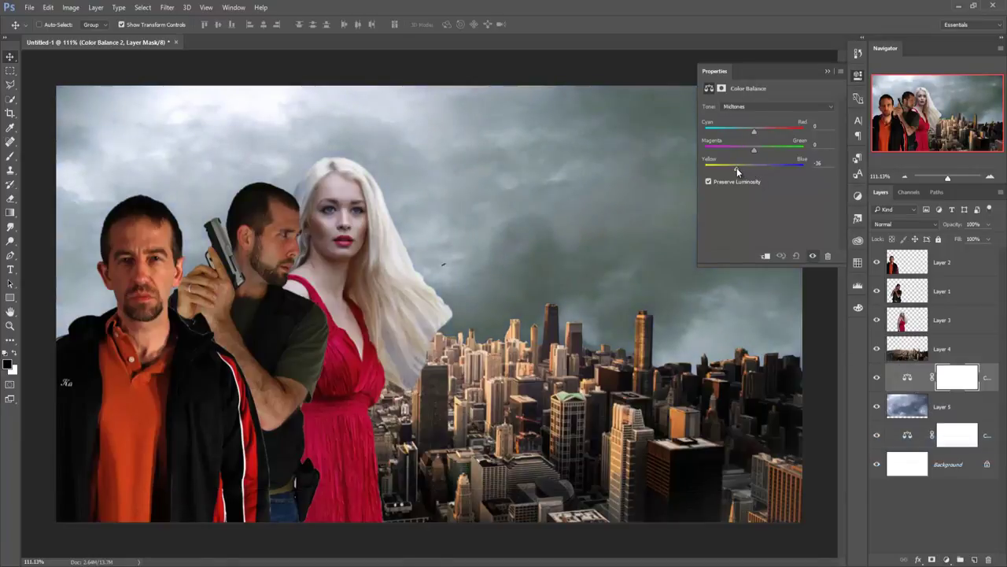
pyautogui.moveTo(737, 170); pyautogui.dragTo(728, 169)
pyautogui.moveTo(743, 131); pyautogui.dragTo(754, 131)
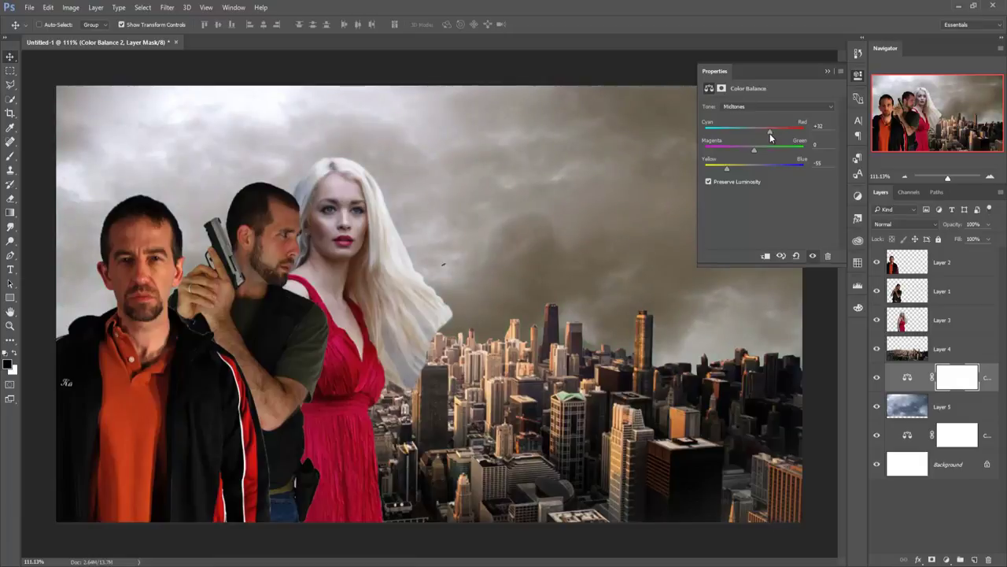
pyautogui.moveTo(752, 149)
pyautogui.mouseDown()
pyautogui.moveTo(764, 150)
pyautogui.moveTo(735, 151)
pyautogui.moveTo(760, 149)
pyautogui.moveTo(726, 169)
pyautogui.mouseUp()
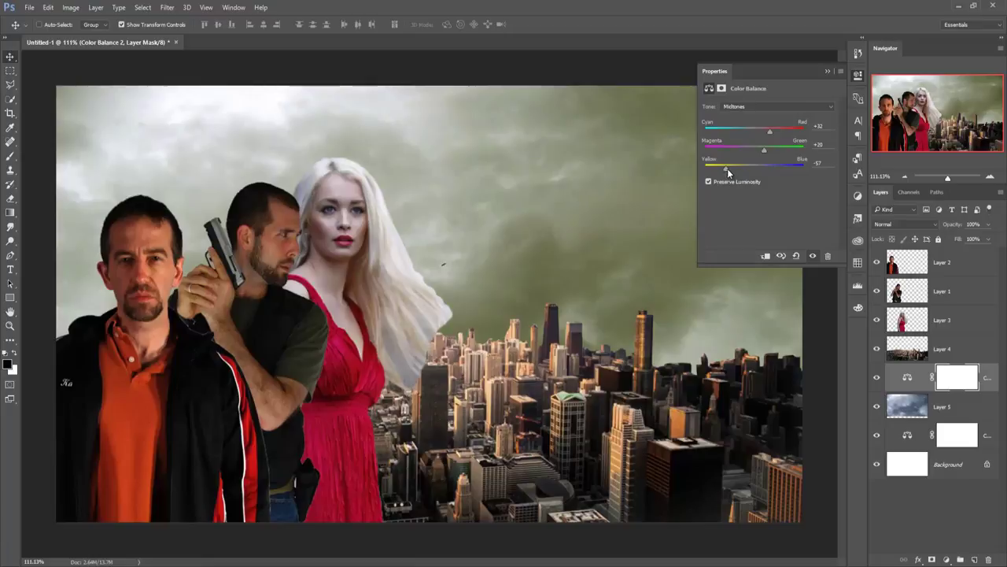
pyautogui.moveTo(737, 169); pyautogui.dragTo(769, 174)
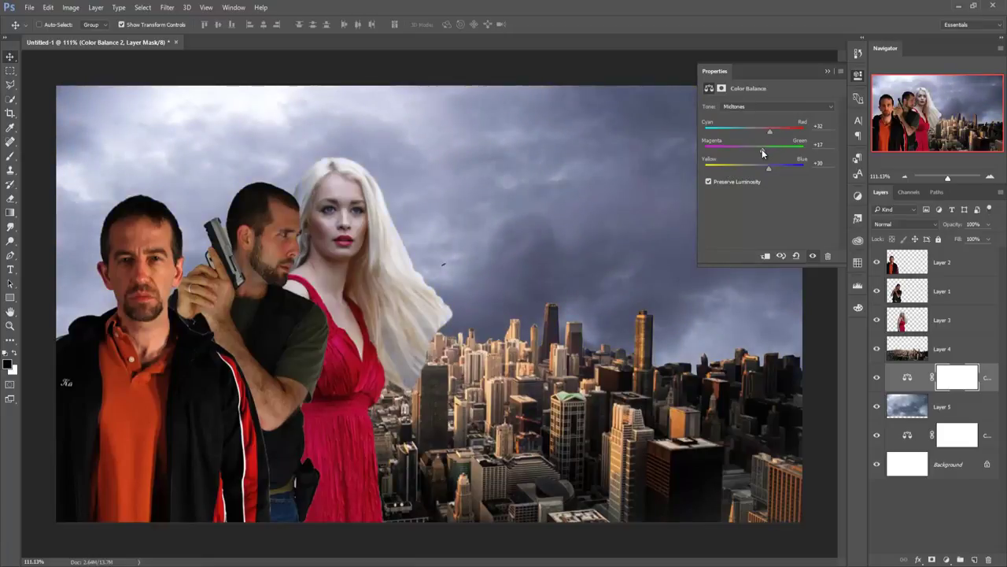
pyautogui.moveTo(770, 132); pyautogui.dragTo(747, 134)
pyautogui.click(827, 72)
# - Delete the Color Balance layer and lower the sky's Vibrance saturation to -57
pyautogui.press('Delete')
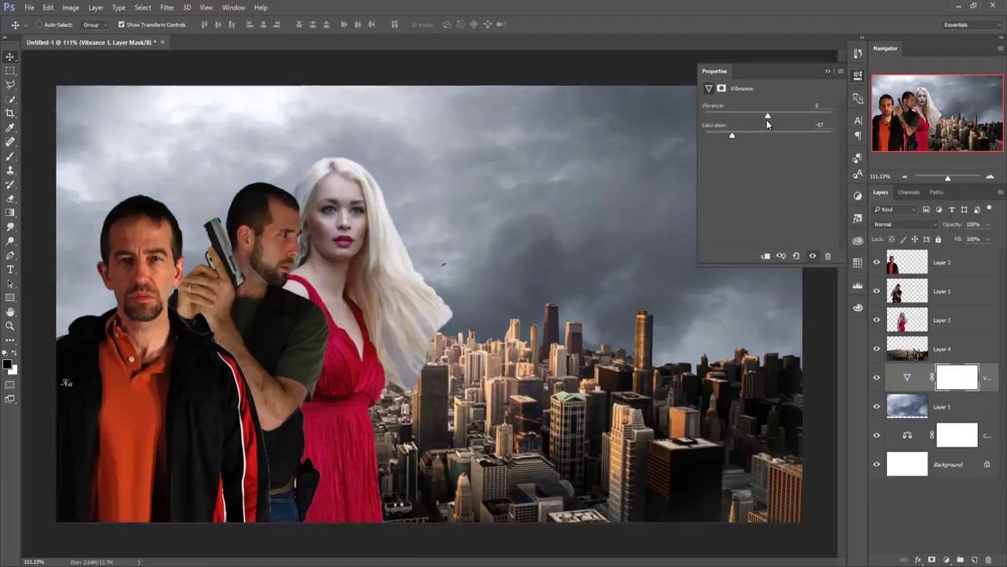
pyautogui.moveTo(767, 116); pyautogui.dragTo(755, 116)
pyautogui.click(827, 72)
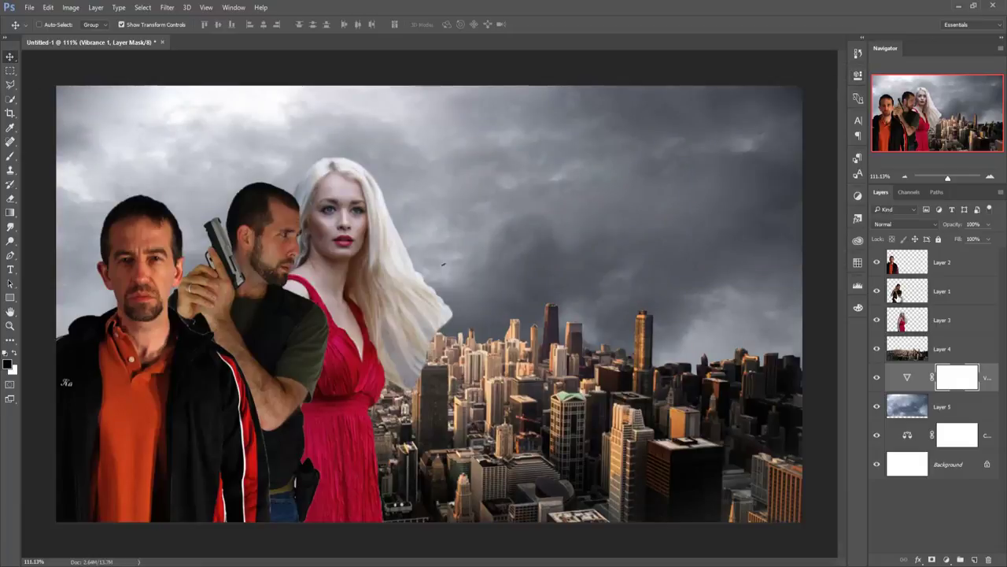
pyautogui.click(926, 348)
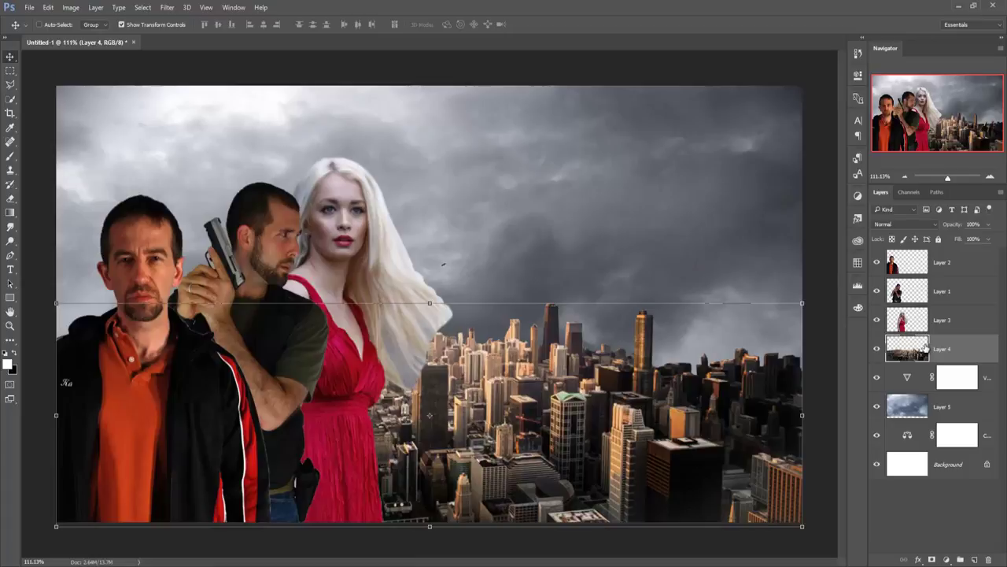
# - Add a Vibrance adjustment above the city layer with Vibrance at about -48
pyautogui.click(945, 558)
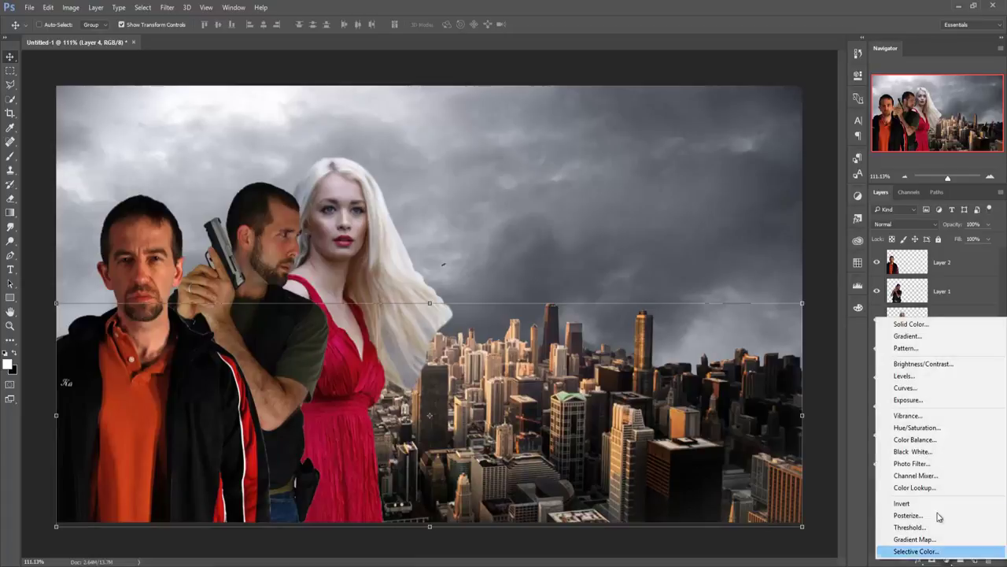
pyautogui.click(909, 415)
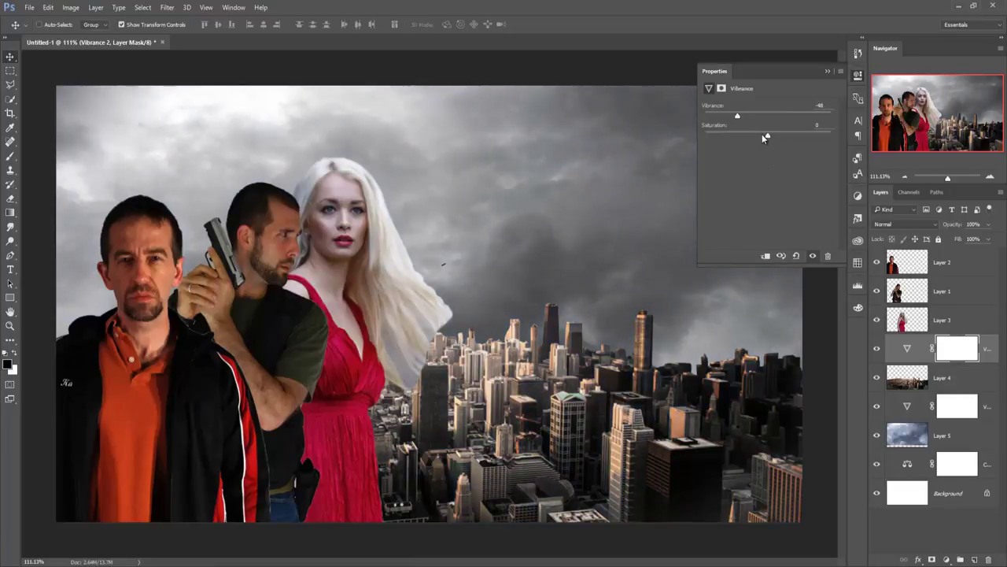
pyautogui.moveTo(767, 136); pyautogui.dragTo(769, 135)
pyautogui.click(827, 72)
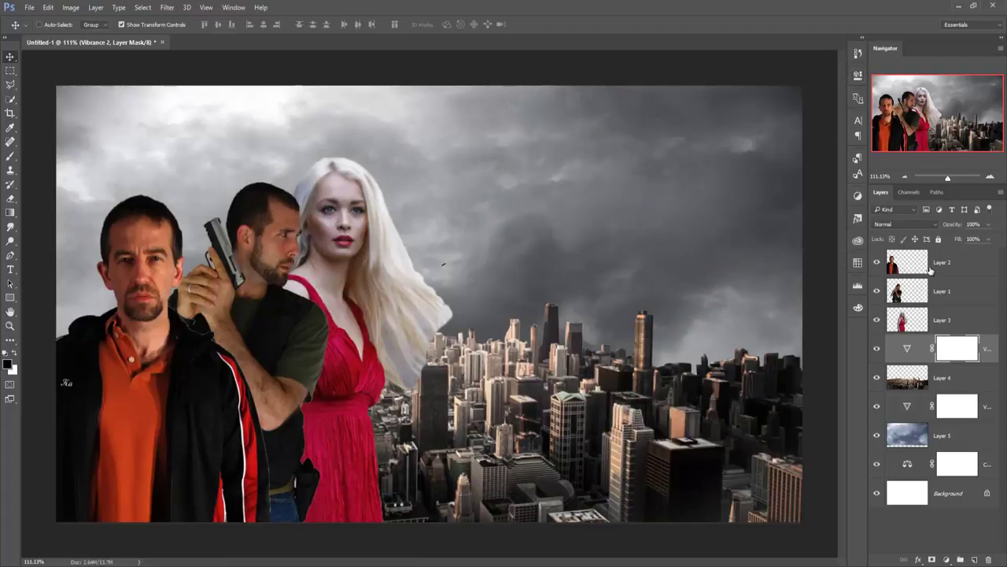
pyautogui.click(986, 354)
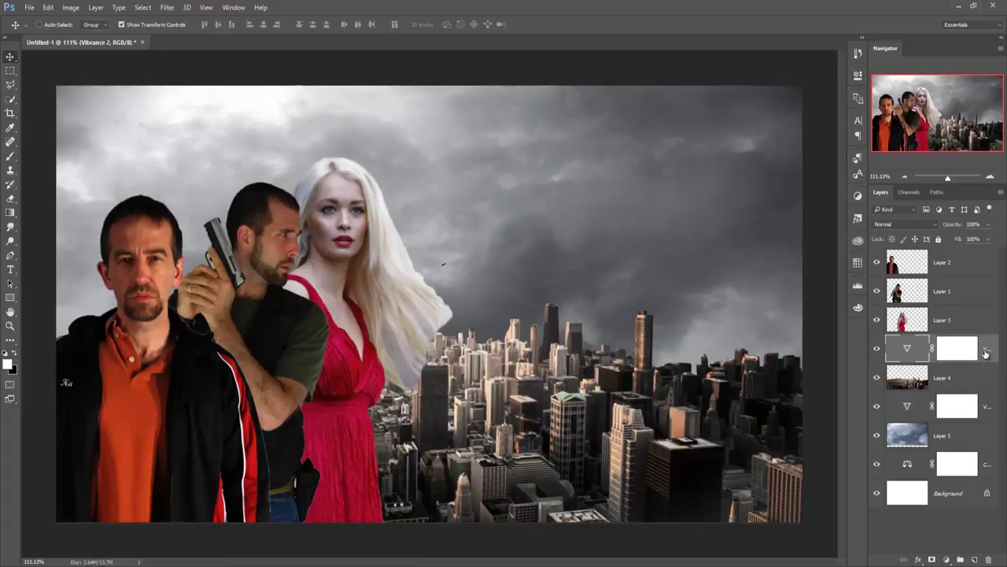
pyautogui.click(951, 562)
# - Add a Color Balance adjustment with midtones at -4, -55 and -100 for a sepia grade
pyautogui.click(944, 444)
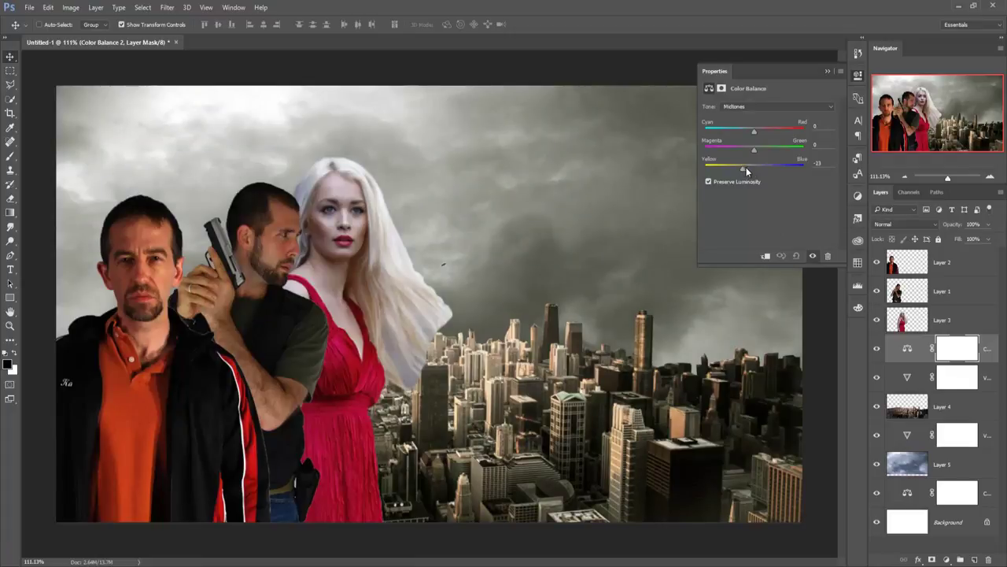
pyautogui.moveTo(743, 170); pyautogui.dragTo(763, 170)
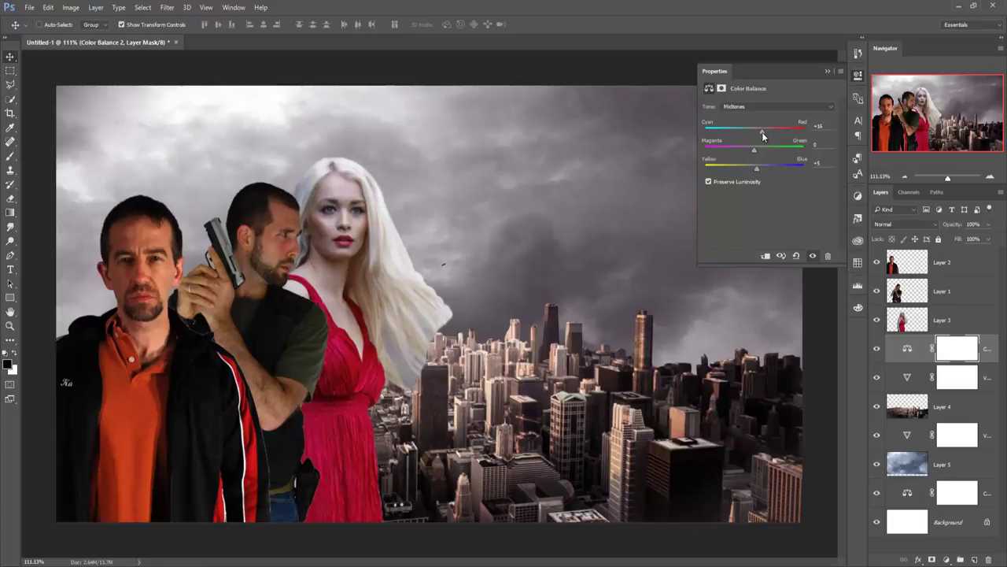
pyautogui.moveTo(761, 133); pyautogui.dragTo(750, 129)
pyautogui.moveTo(750, 170); pyautogui.dragTo(692, 162)
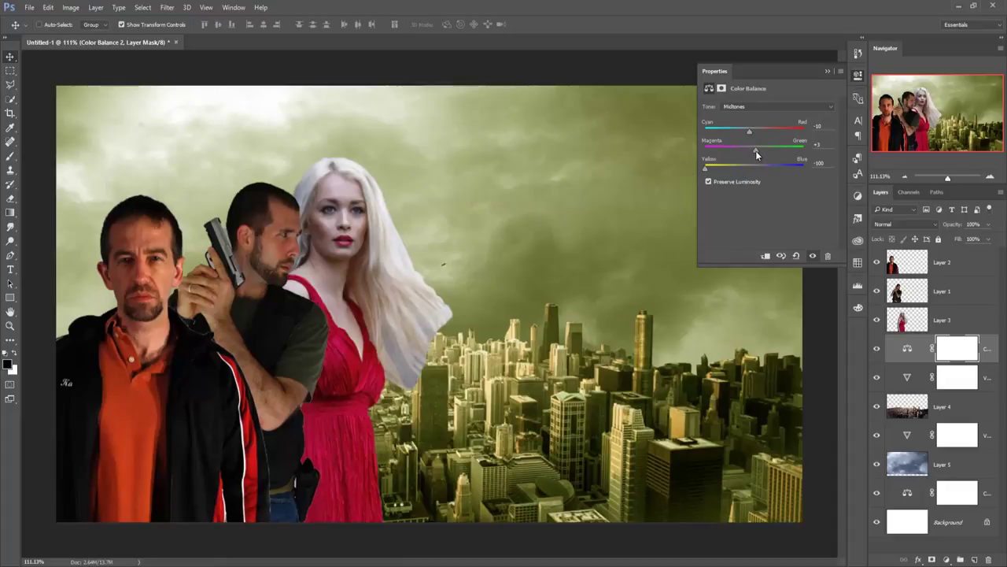
pyautogui.moveTo(754, 151); pyautogui.dragTo(736, 148)
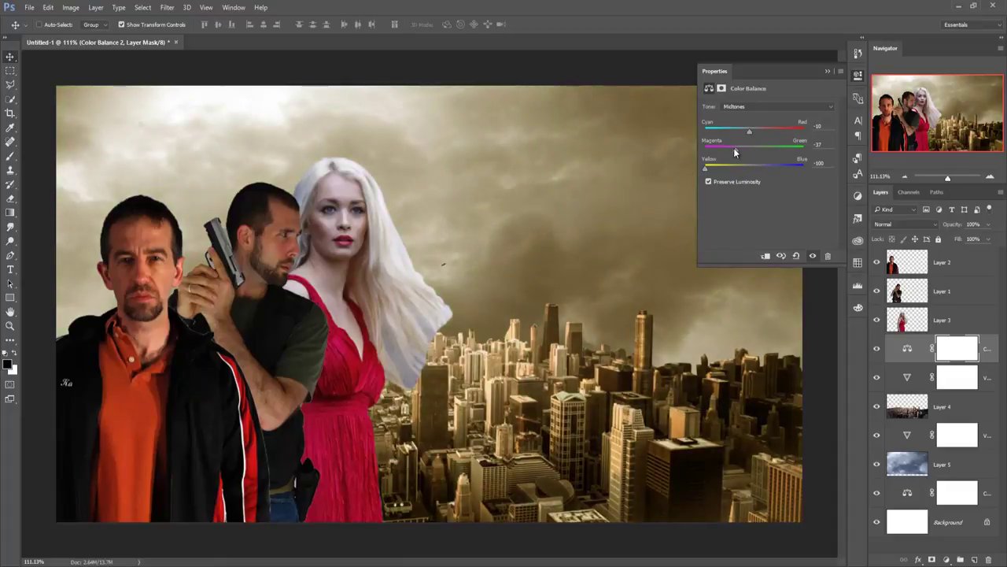
pyautogui.moveTo(727, 148); pyautogui.dragTo(730, 149)
pyautogui.moveTo(750, 133)
pyautogui.mouseDown()
pyautogui.moveTo(740, 132)
pyautogui.moveTo(753, 137)
pyautogui.mouseUp()
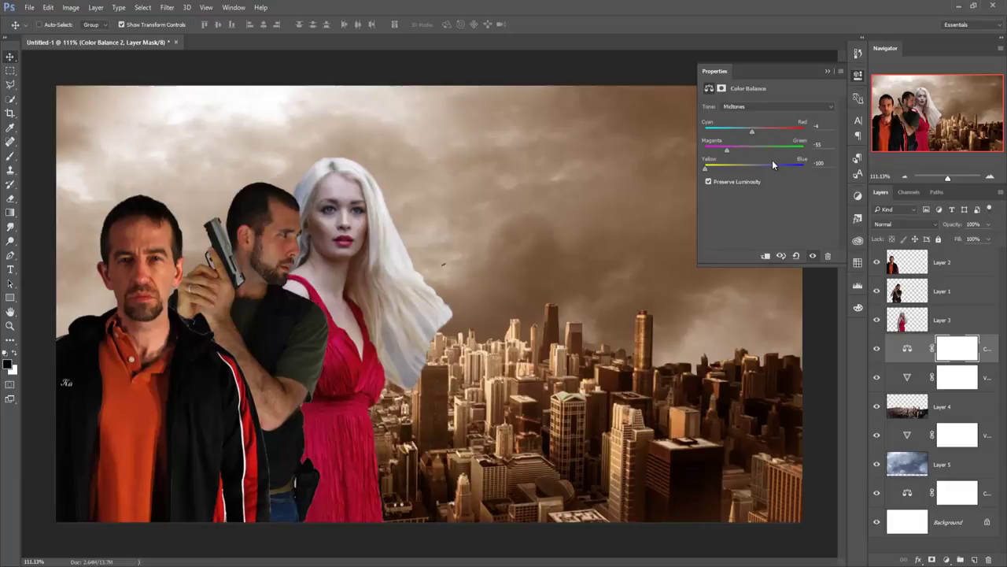
pyautogui.click(826, 73)
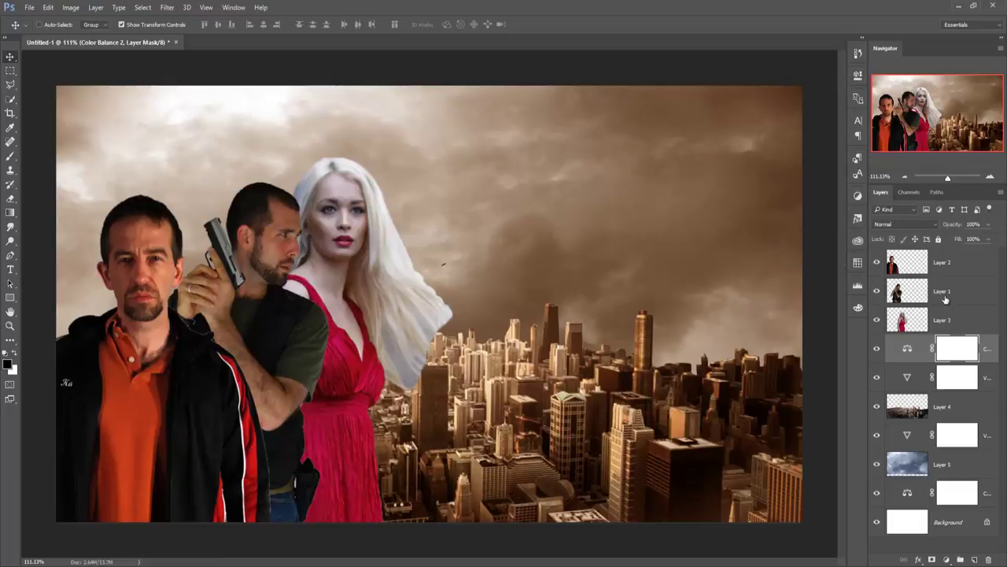
# - Quick-select the red-dress woman on Layer 3
pyautogui.click(922, 321)
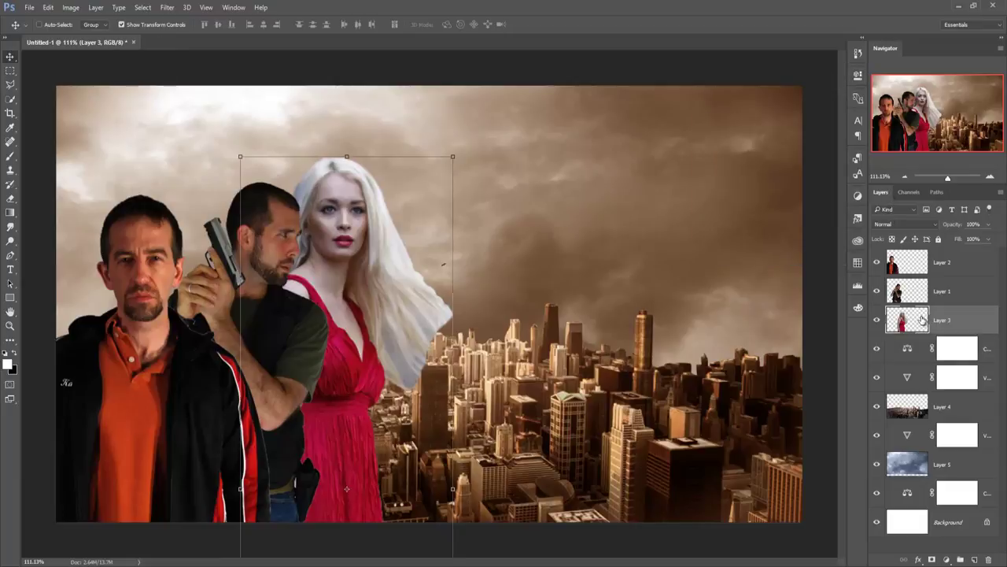
pyautogui.click(10, 98)
pyautogui.moveTo(351, 176); pyautogui.dragTo(282, 309)
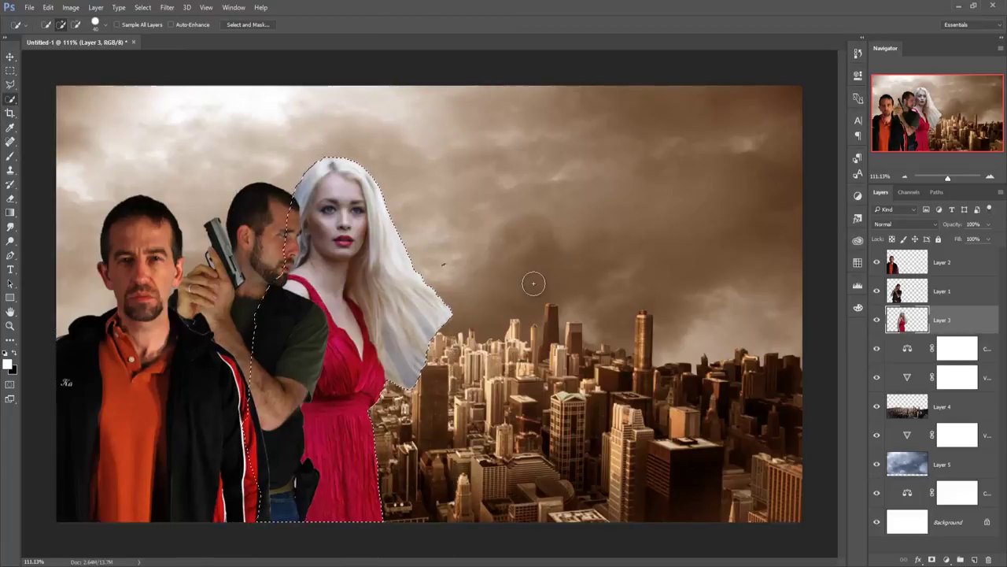
# - Refine her hair edges in Select and Mask, decontaminating colours, outputting a new masked layer
pyautogui.click(244, 30)
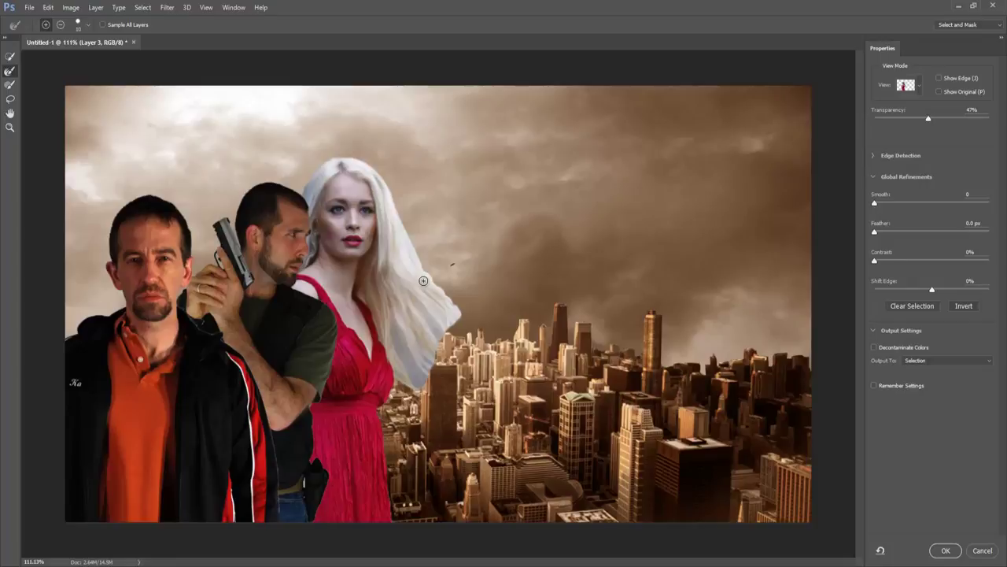
pyautogui.press(']')
pyautogui.press(']')
pyautogui.press(']')
pyautogui.moveTo(412, 288)
pyautogui.mouseDown()
pyautogui.moveTo(452, 315)
pyautogui.moveTo(439, 340)
pyautogui.mouseUp()
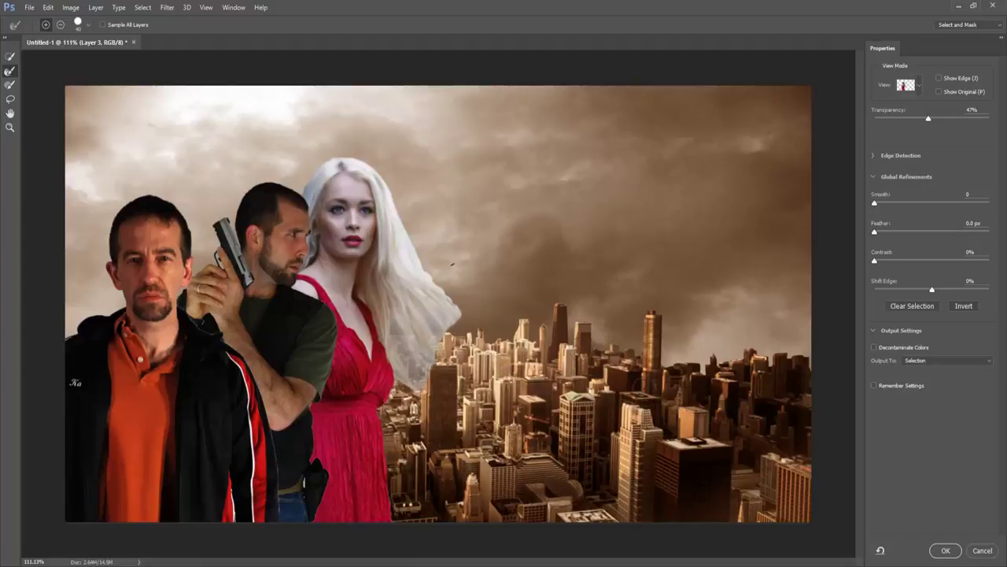
pyautogui.click(874, 347)
pyautogui.click(936, 360)
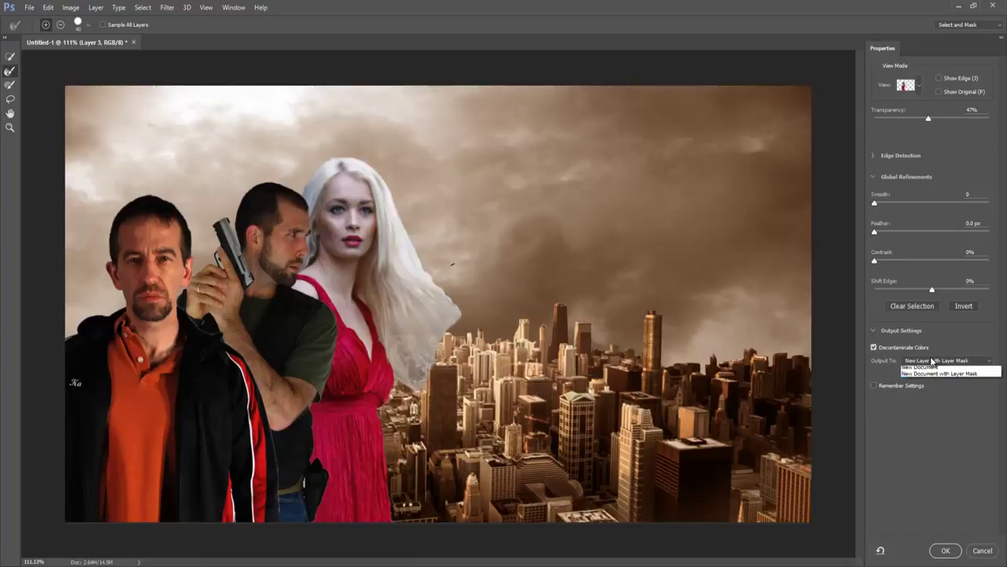
pyautogui.click(934, 389)
pyautogui.click(949, 551)
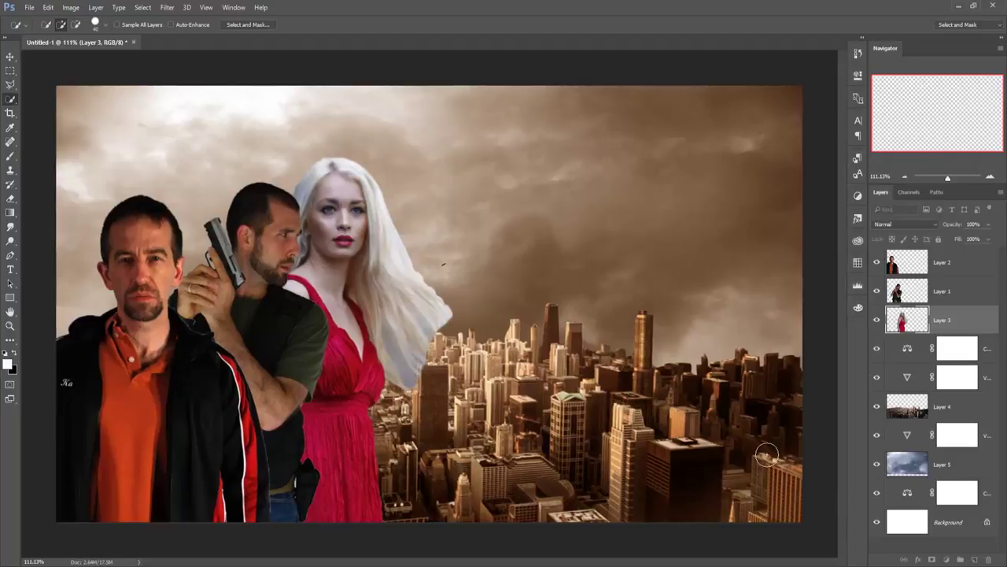
# - Smudge the woman's hair outward at her right side, upper left and top of head
pyautogui.click(10, 57)
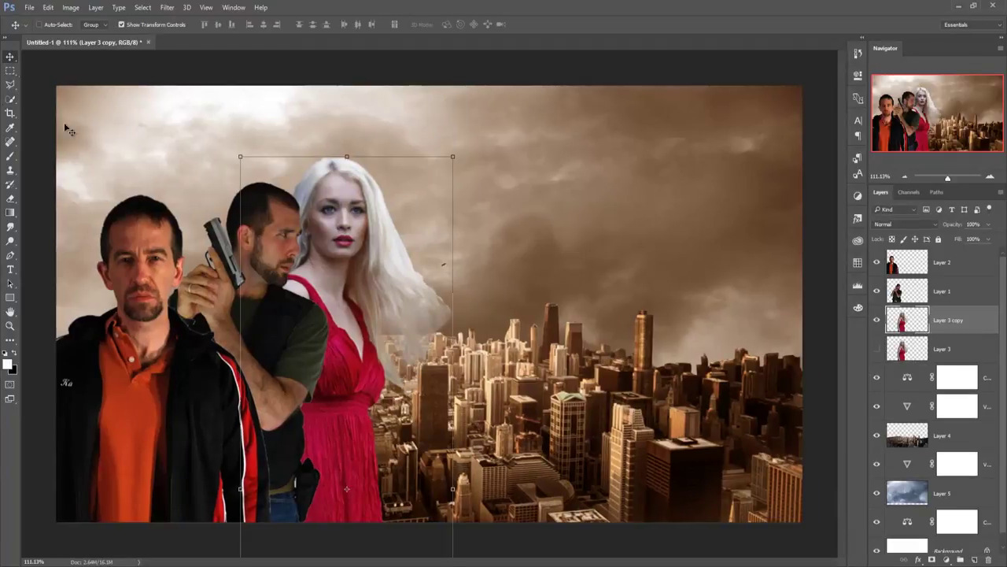
pyautogui.click(11, 227)
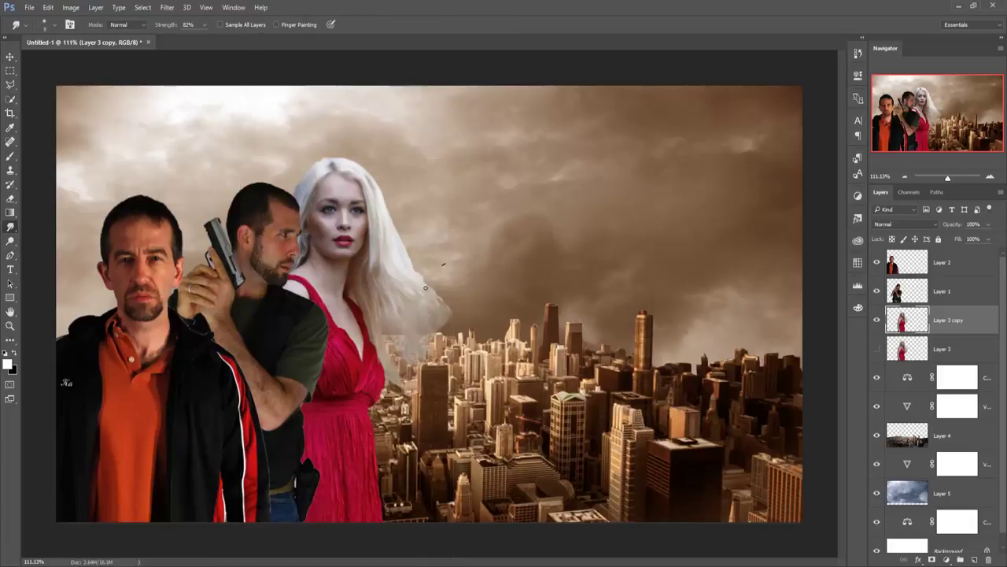
pyautogui.moveTo(439, 299)
pyautogui.mouseDown()
pyautogui.moveTo(481, 325)
pyautogui.moveTo(464, 326)
pyautogui.mouseUp()
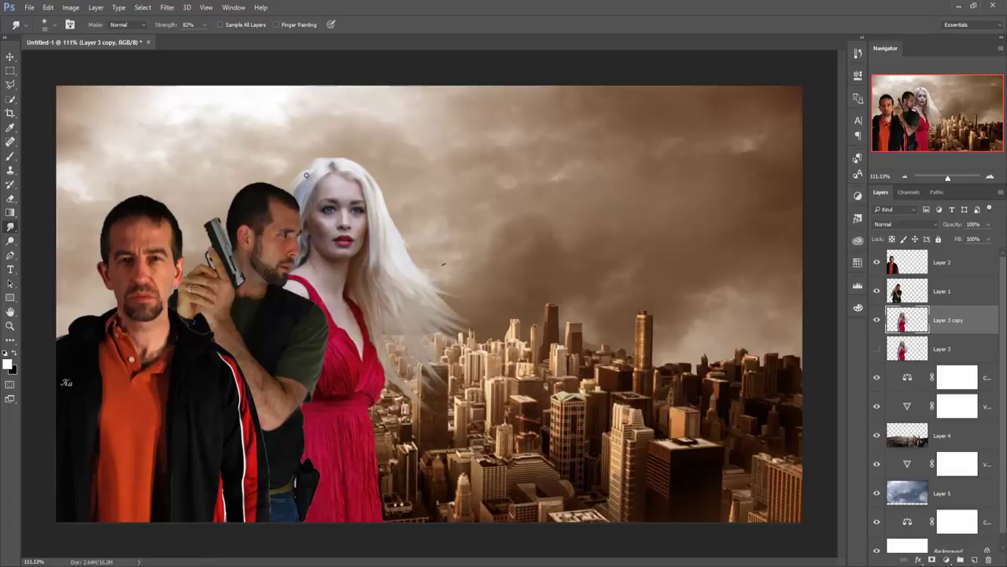
pyautogui.moveTo(298, 191)
pyautogui.mouseDown()
pyautogui.moveTo(306, 172)
pyautogui.moveTo(304, 183)
pyautogui.moveTo(368, 181)
pyautogui.moveTo(405, 255)
pyautogui.moveTo(455, 282)
pyautogui.mouseUp()
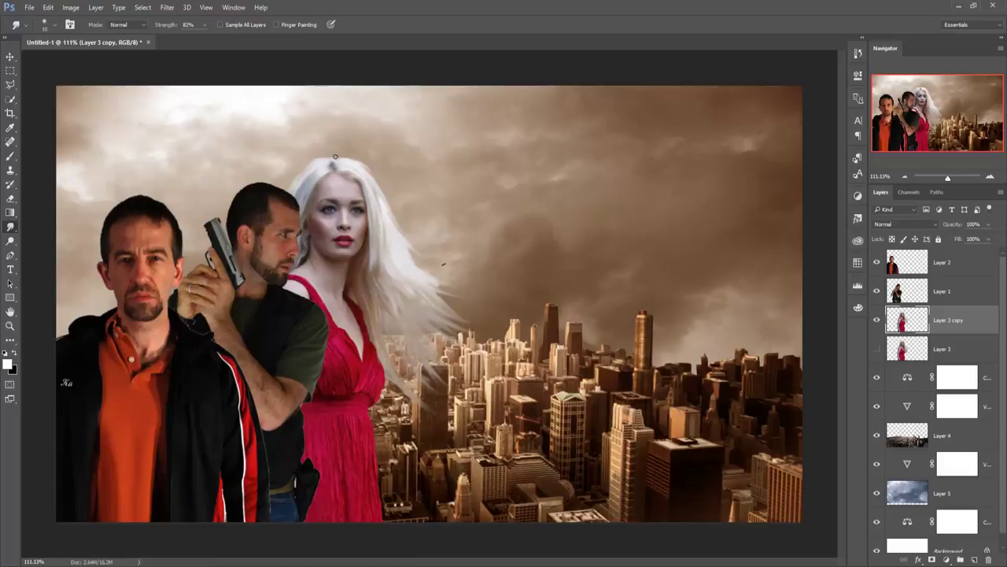
pyautogui.moveTo(335, 156); pyautogui.dragTo(299, 186)
pyautogui.click(10, 58)
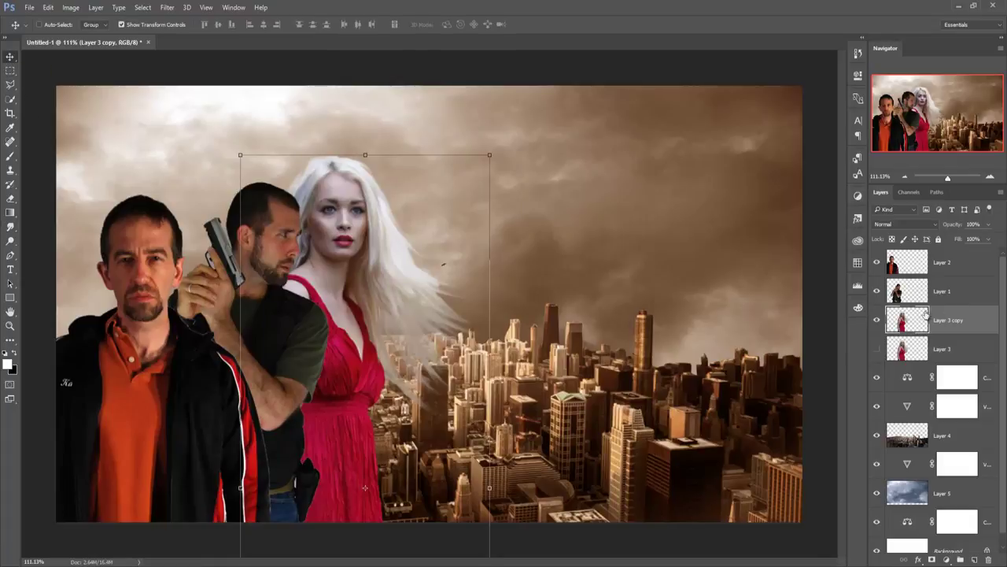
pyautogui.click(960, 261)
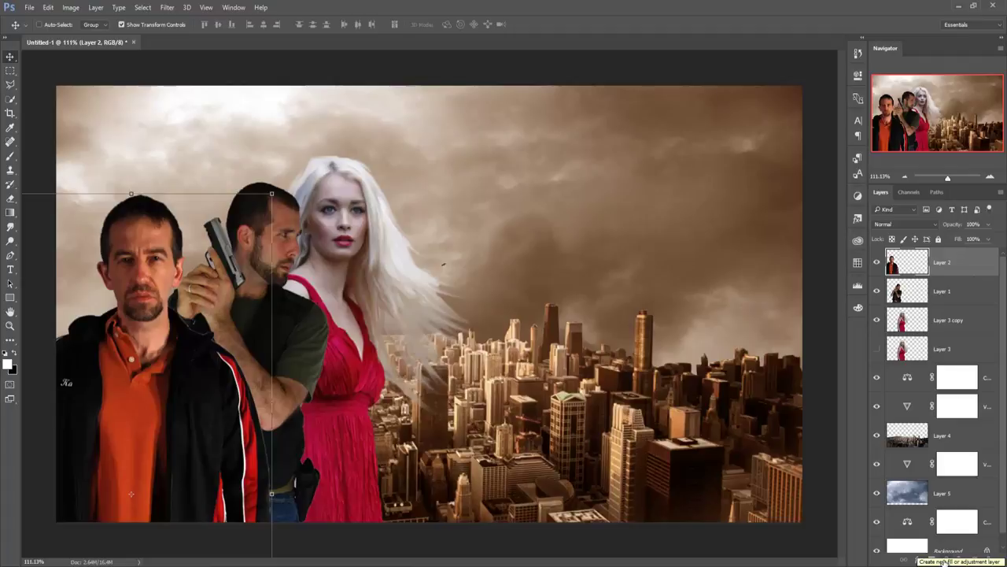
# - Add a Vibrance adjustment clipped to Layer 2 at Vibrance -24, Saturation -22
pyautogui.click(944, 560)
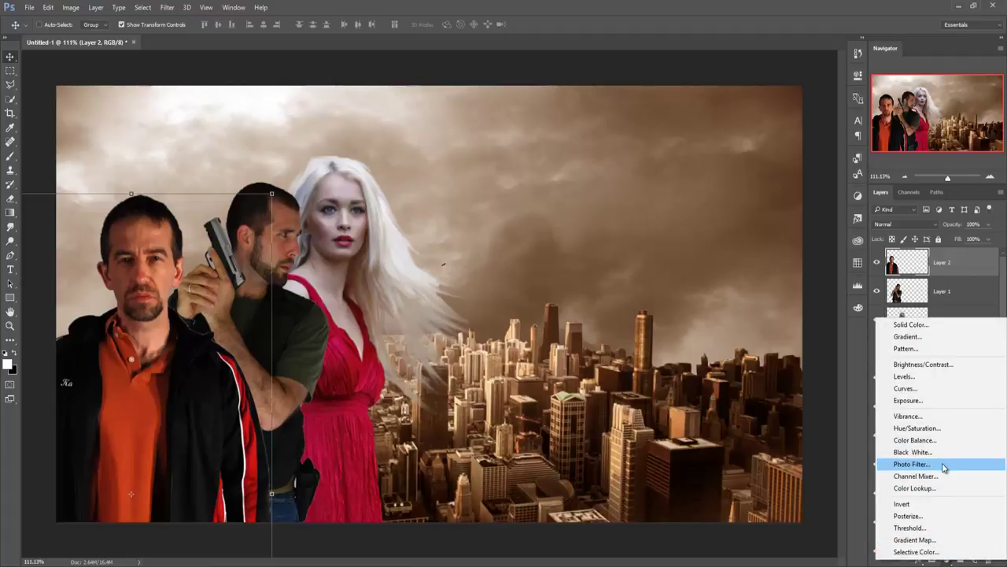
pyautogui.click(929, 417)
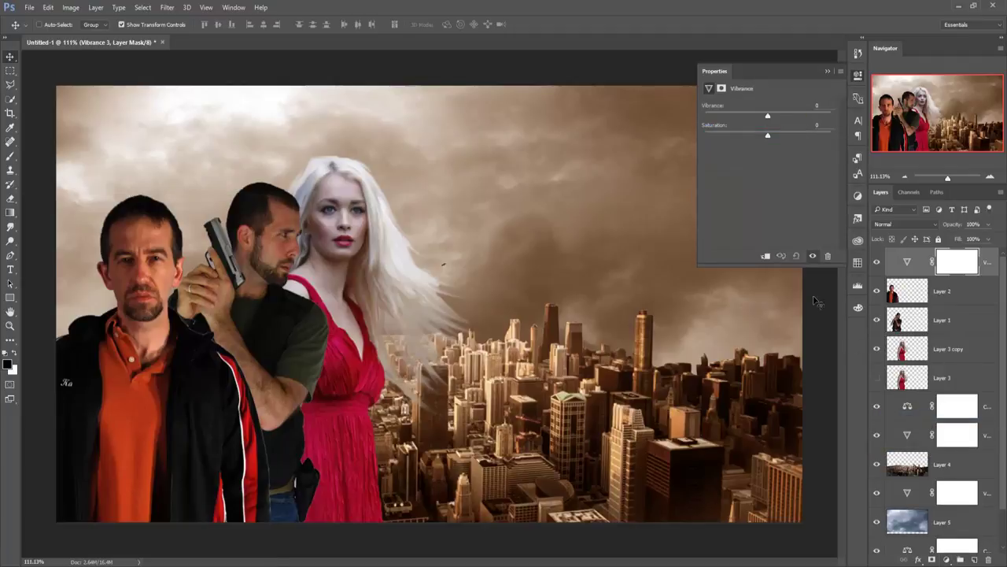
pyautogui.click(764, 257)
pyautogui.moveTo(765, 140); pyautogui.dragTo(748, 115)
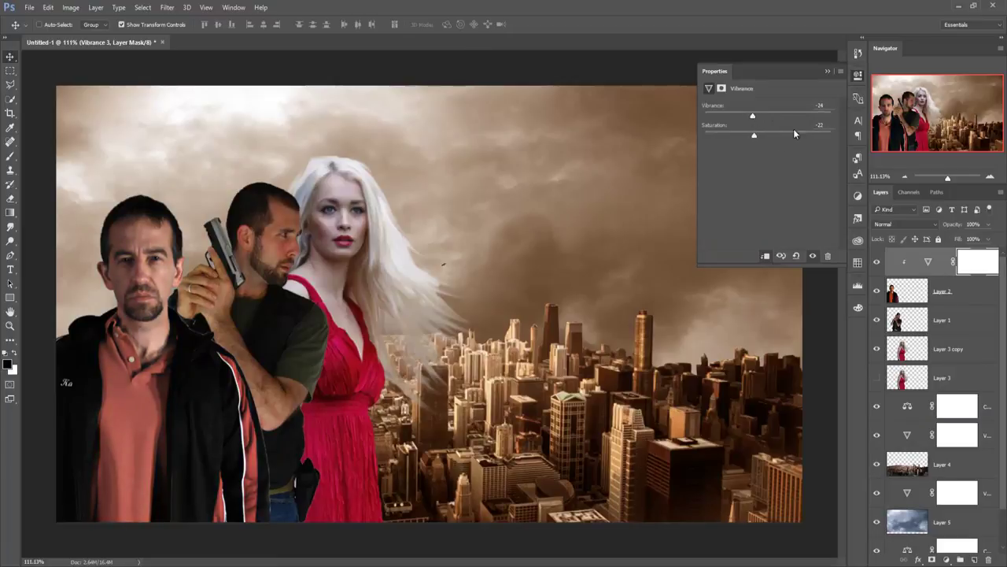
# - Add a Vibrance adjustment clipped to the gunman, slightly lowering his vibrance and saturation
pyautogui.click(912, 323)
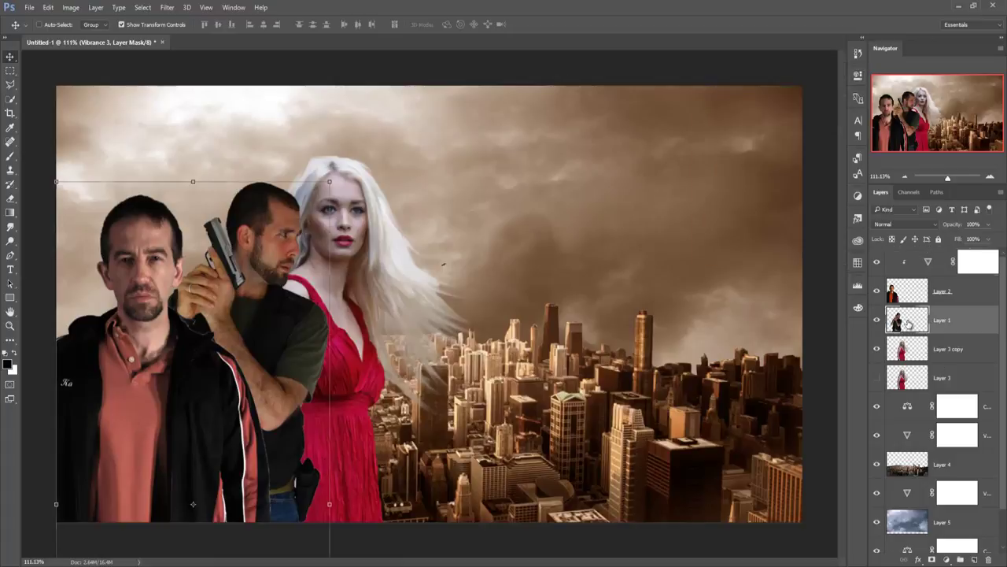
pyautogui.click(946, 560)
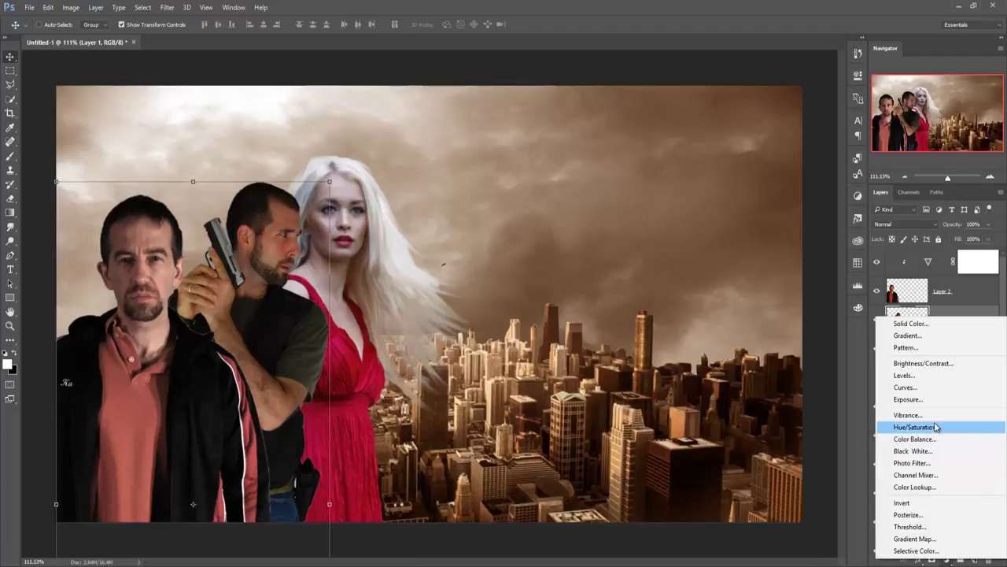
pyautogui.click(925, 414)
pyautogui.click(766, 256)
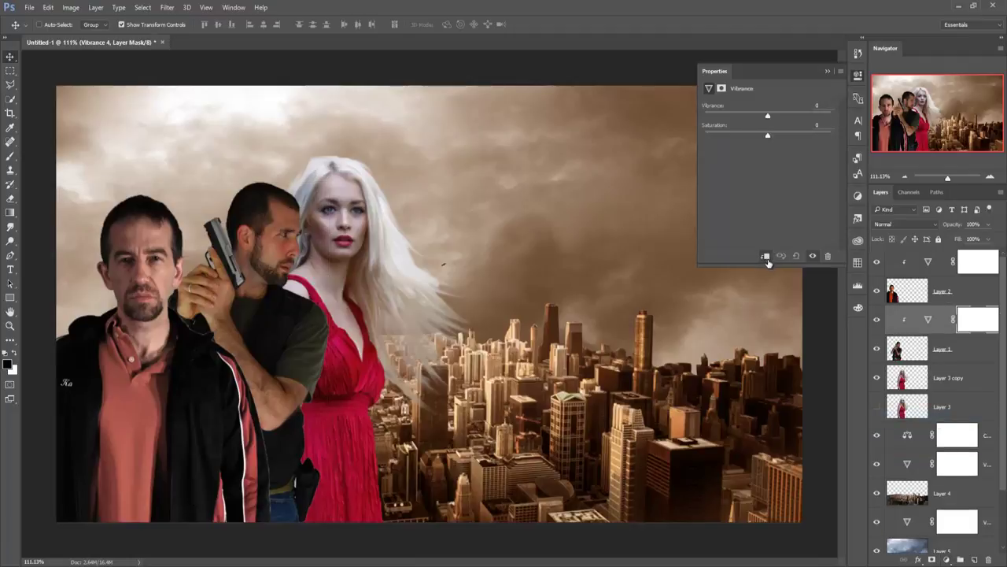
pyautogui.moveTo(767, 118); pyautogui.dragTo(766, 116)
pyautogui.moveTo(766, 134); pyautogui.dragTo(759, 135)
pyautogui.click(827, 72)
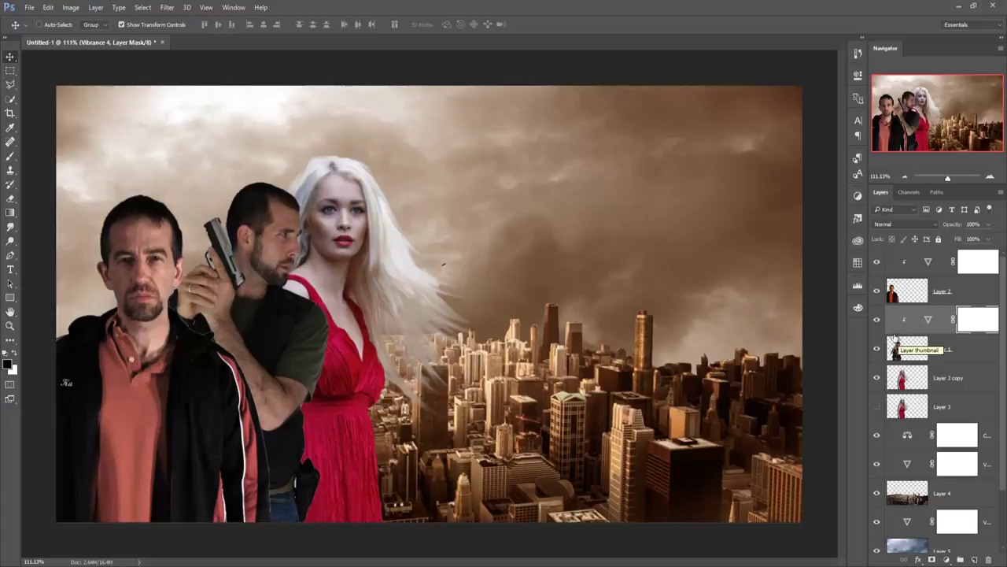
# - Merge the front man's layer with his clipped Vibrance adjustment
pyautogui.click(987, 262)
pyautogui.rightClick(979, 262)
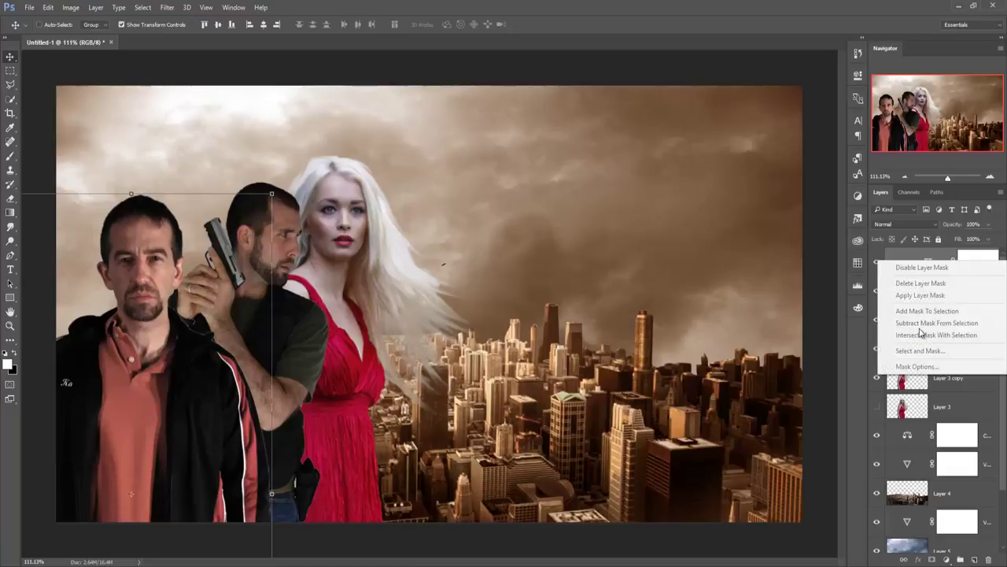
pyautogui.click(920, 295)
pyautogui.rightClick(905, 268)
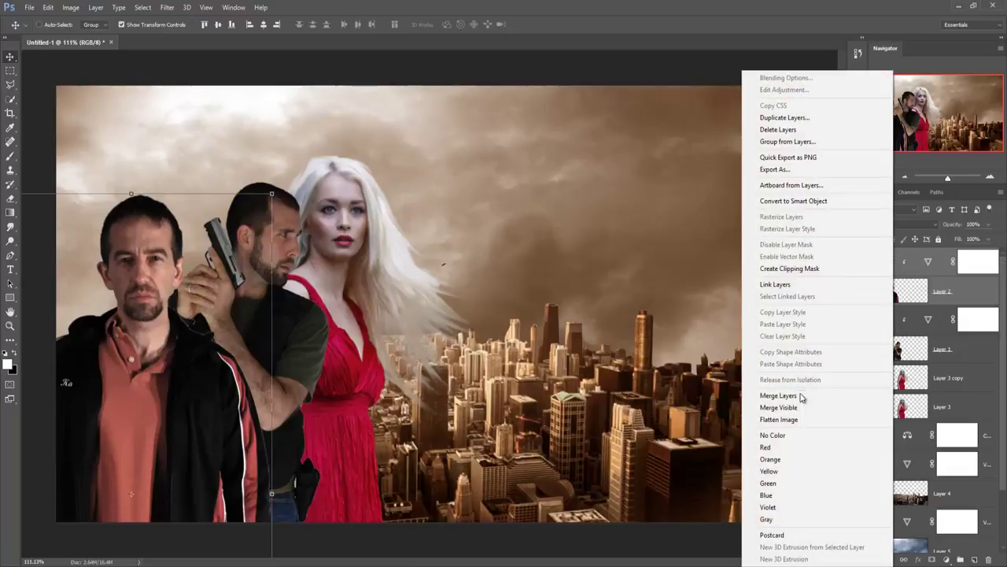
pyautogui.click(865, 395)
# - Merge the gunman's layer with his clipped Vibrance adjustment
pyautogui.click(967, 296)
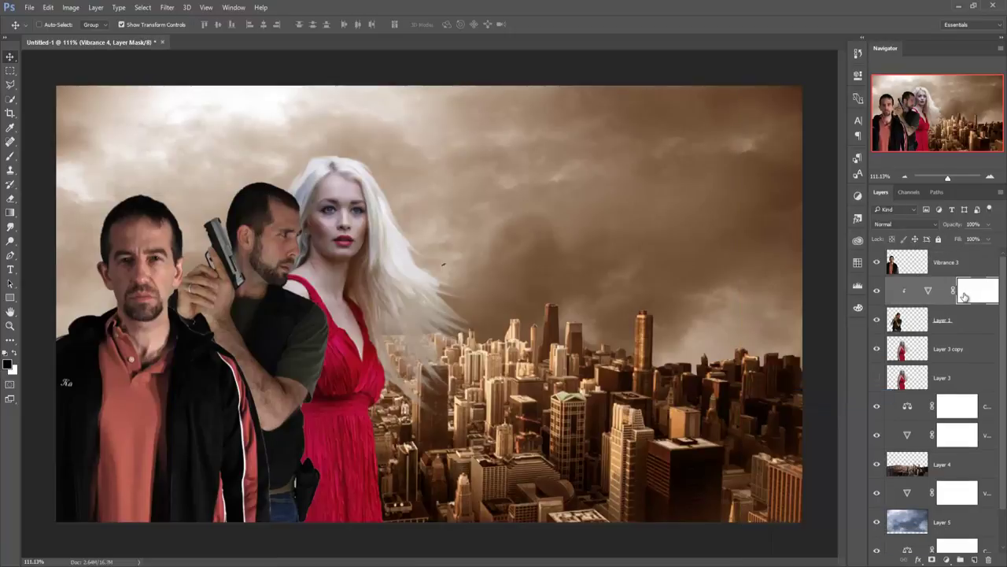
pyautogui.click(955, 333)
pyautogui.rightClick(890, 294)
pyautogui.click(795, 382)
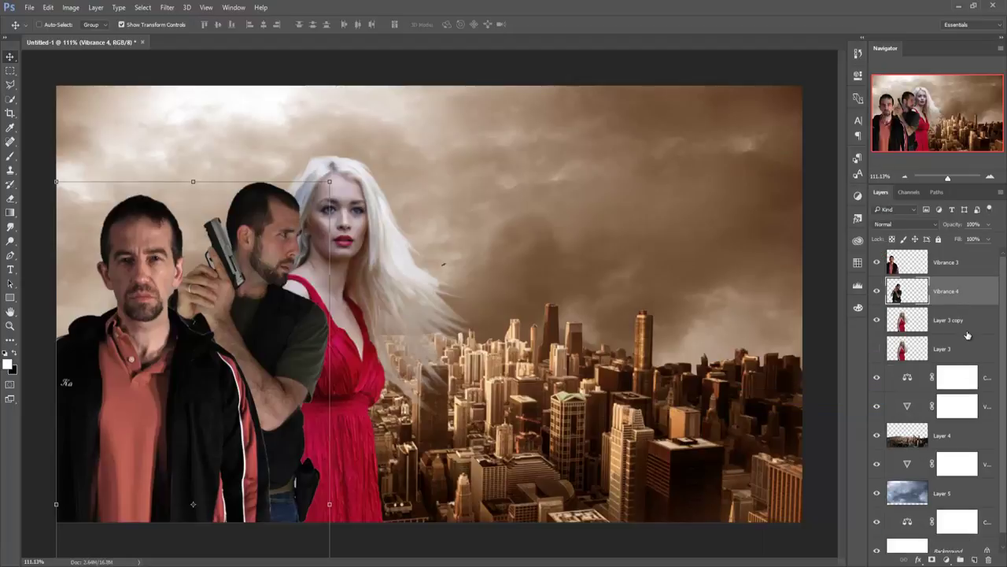
pyautogui.click(962, 323)
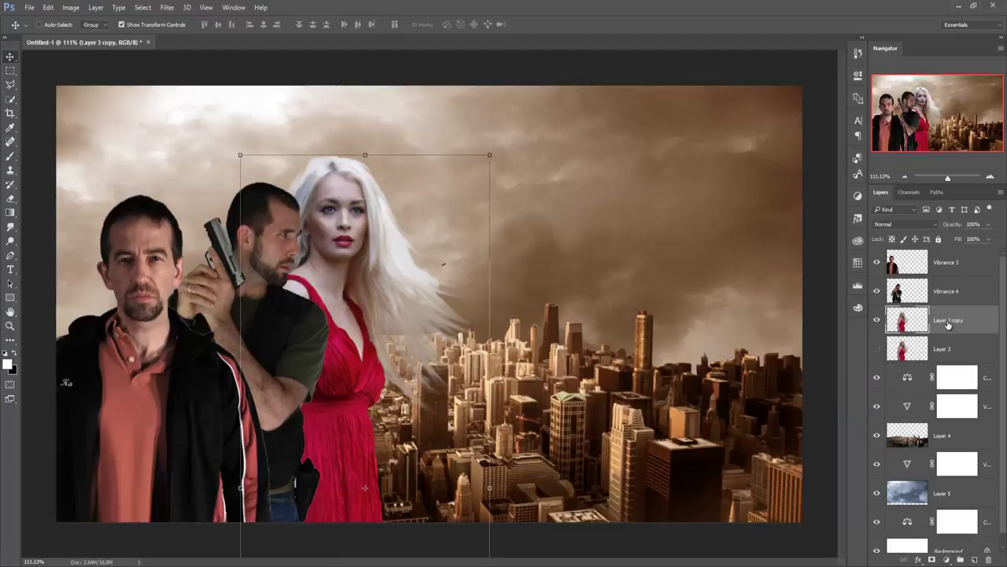
# - Apply Color Efex Pro 4 Cross Processing to the woman's Layer 3 copy, then hide that copy
pyautogui.click(167, 7)
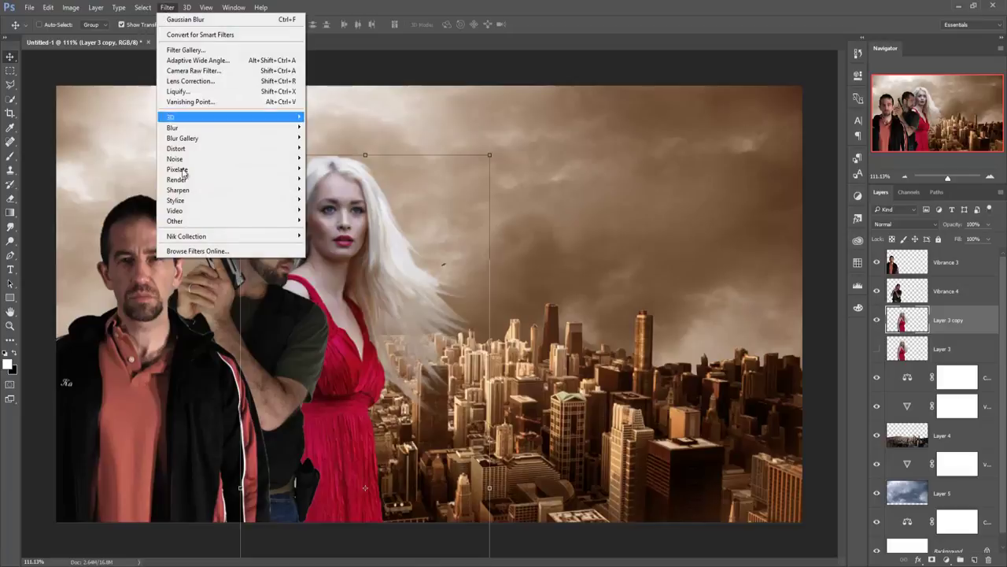
pyautogui.moveTo(186, 236)
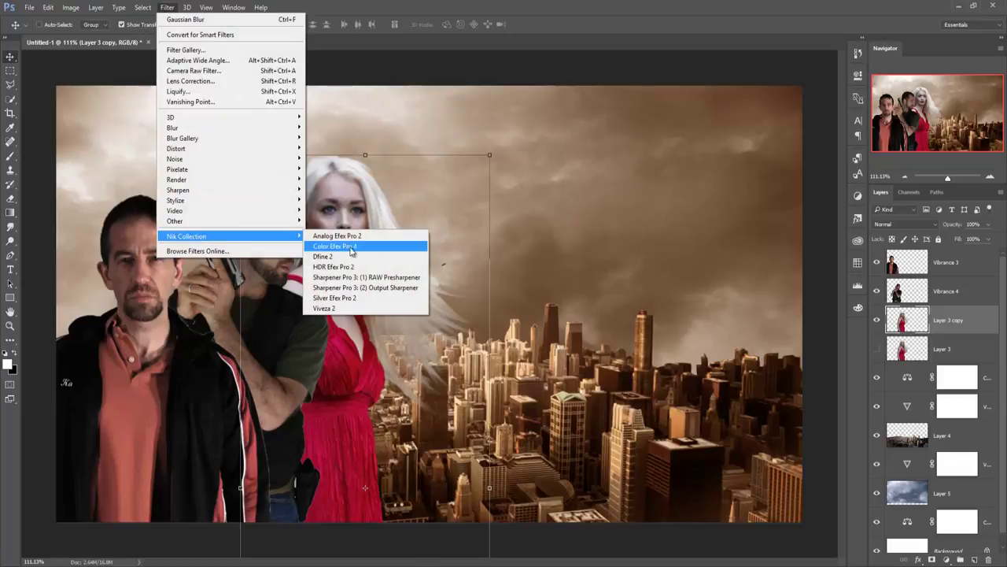
pyautogui.click(359, 248)
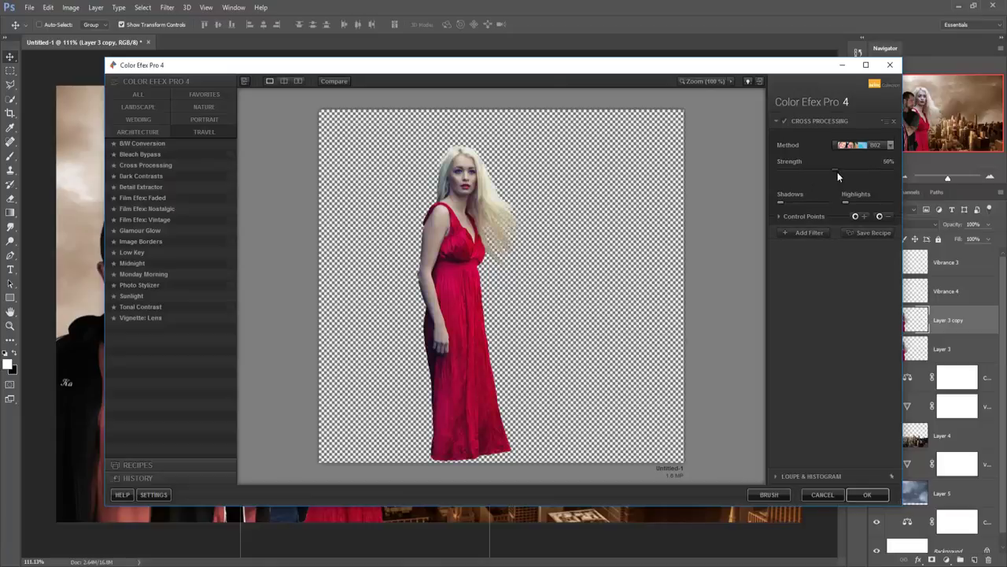
pyautogui.click(864, 493)
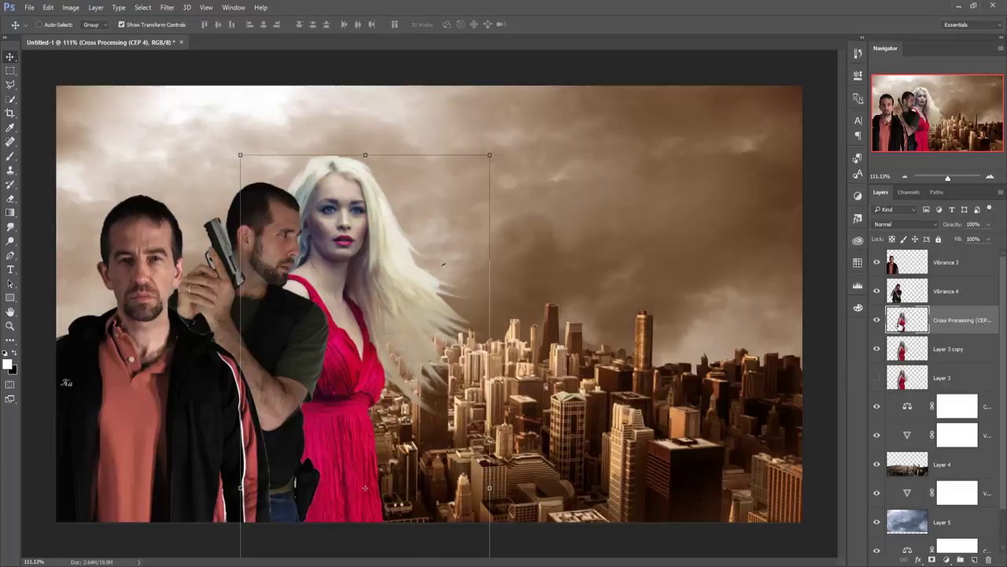
pyautogui.click(876, 349)
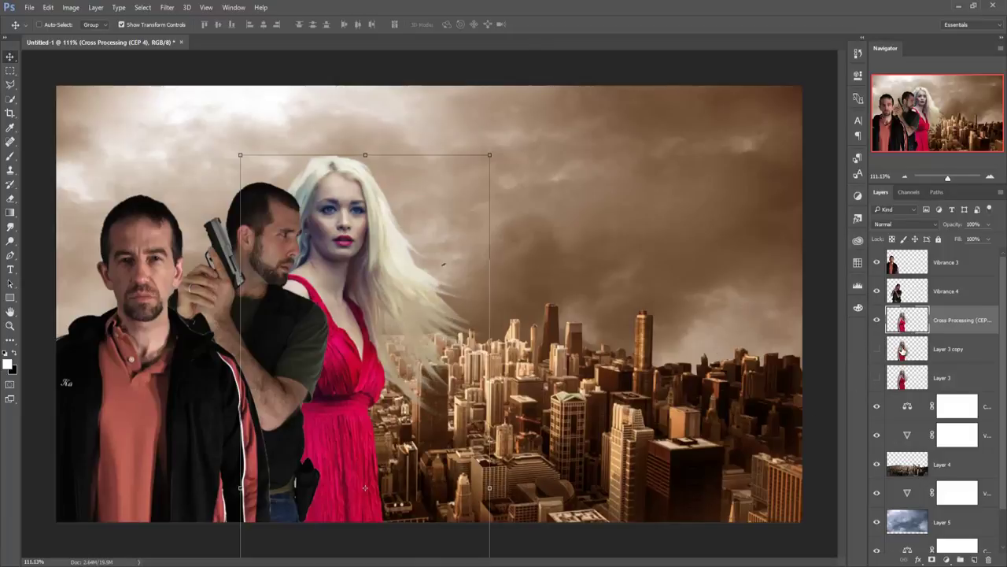
pyautogui.click(911, 301)
# - Run Color Efex Pro 4 Cross Processing on the gunman's Vibrance 4 and the front man's Vibrance 3
pyautogui.click(167, 7)
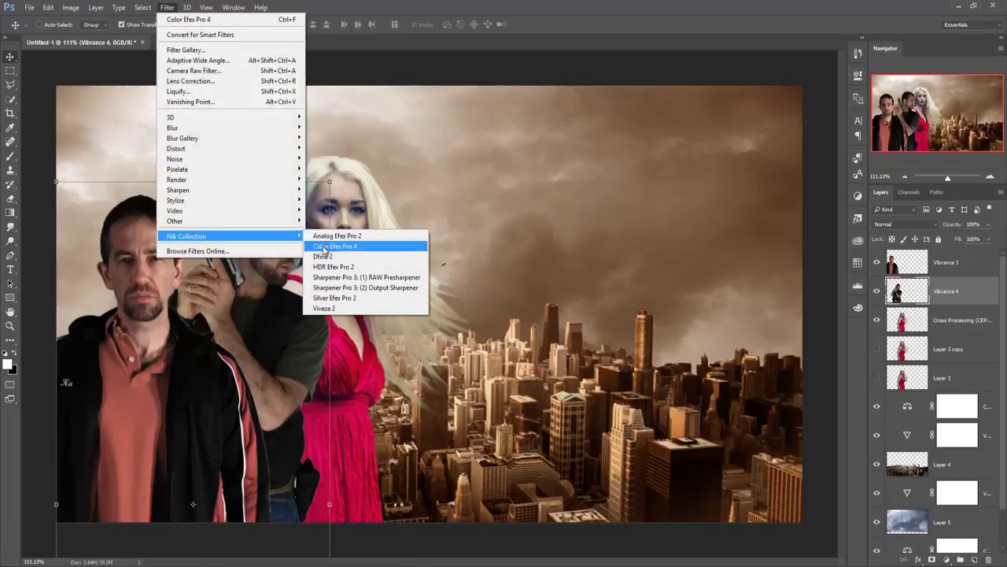
pyautogui.click(334, 247)
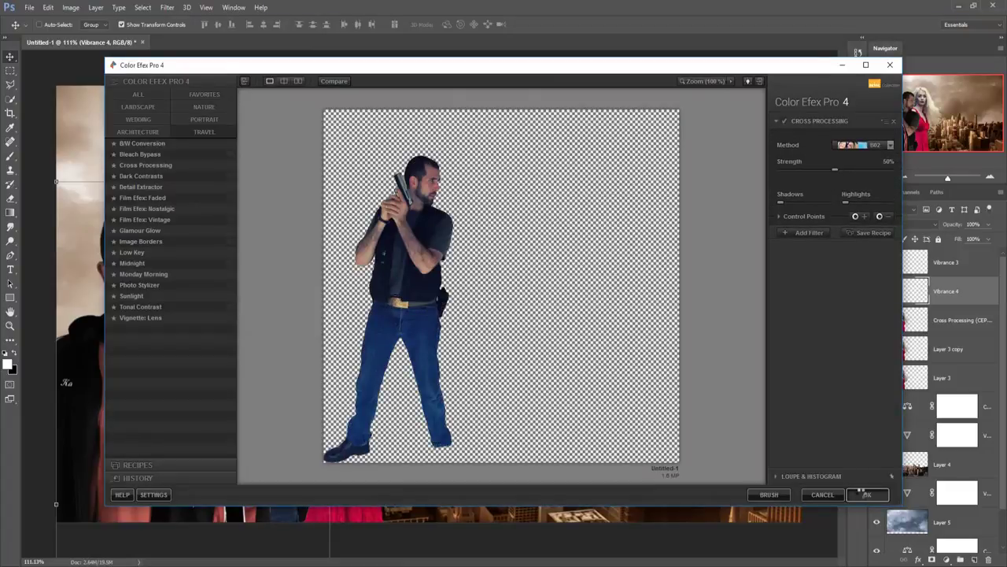
pyautogui.click(867, 494)
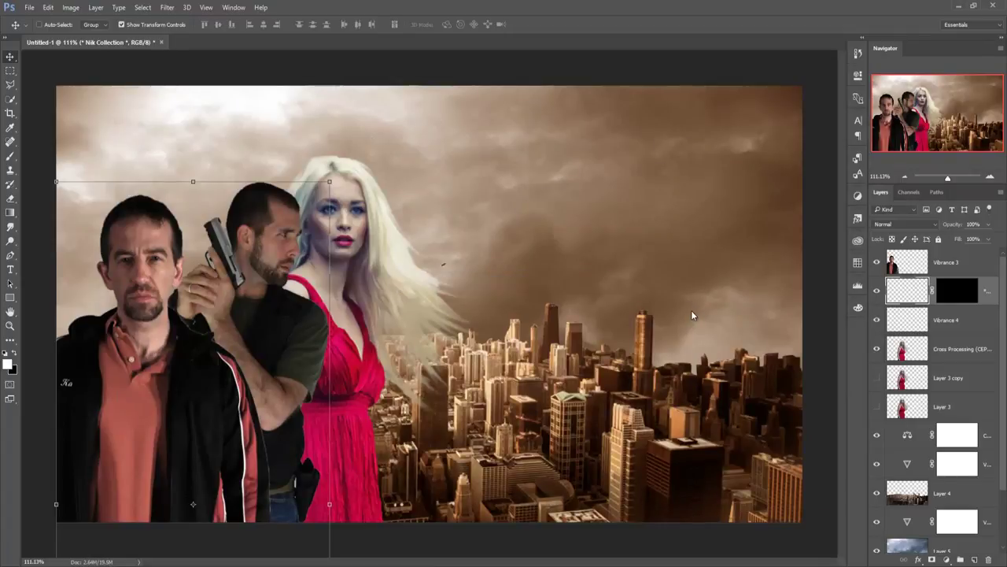
pyautogui.click(920, 264)
pyautogui.click(164, 8)
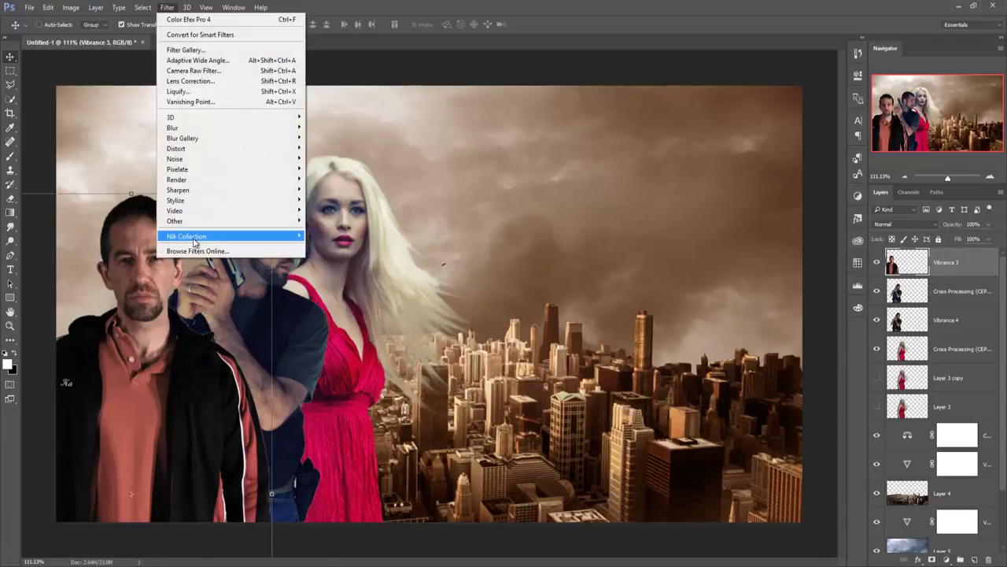
pyautogui.click(418, 247)
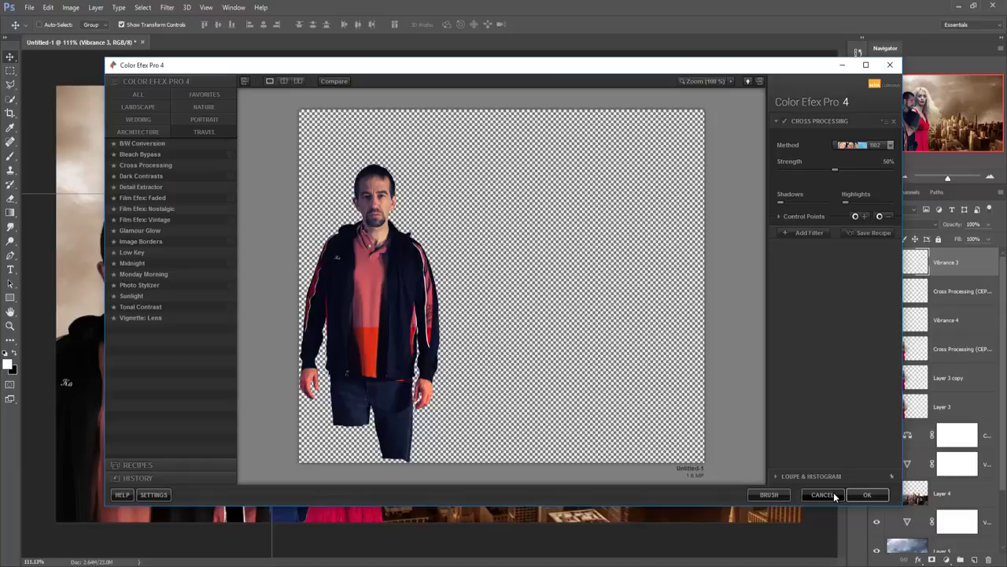
pyautogui.click(835, 495)
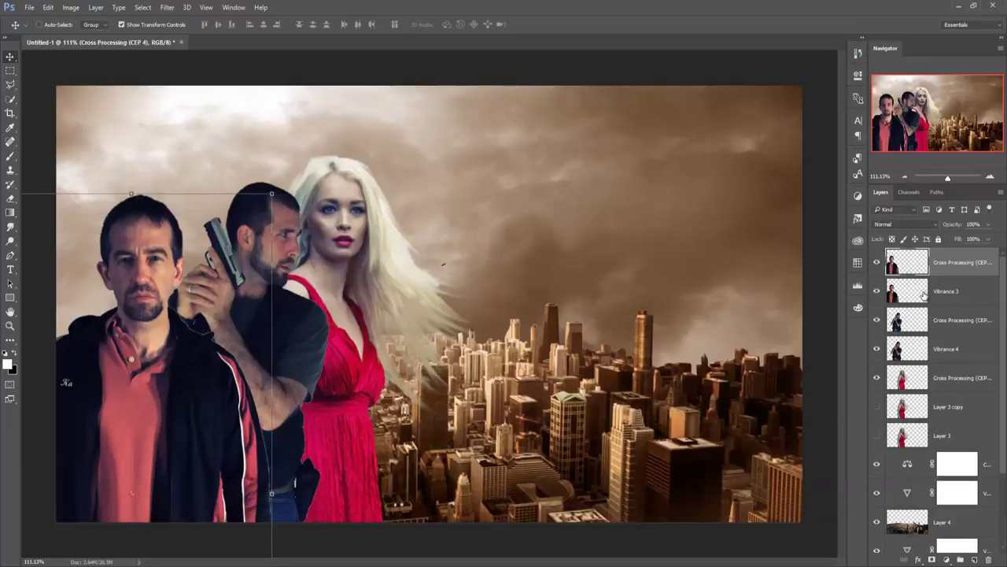
pyautogui.click(911, 299)
# - Delete the leftover Vibrance 3, Vibrance 4, Layer 3 copy and Layer 3 layers
pyautogui.press('Delete')
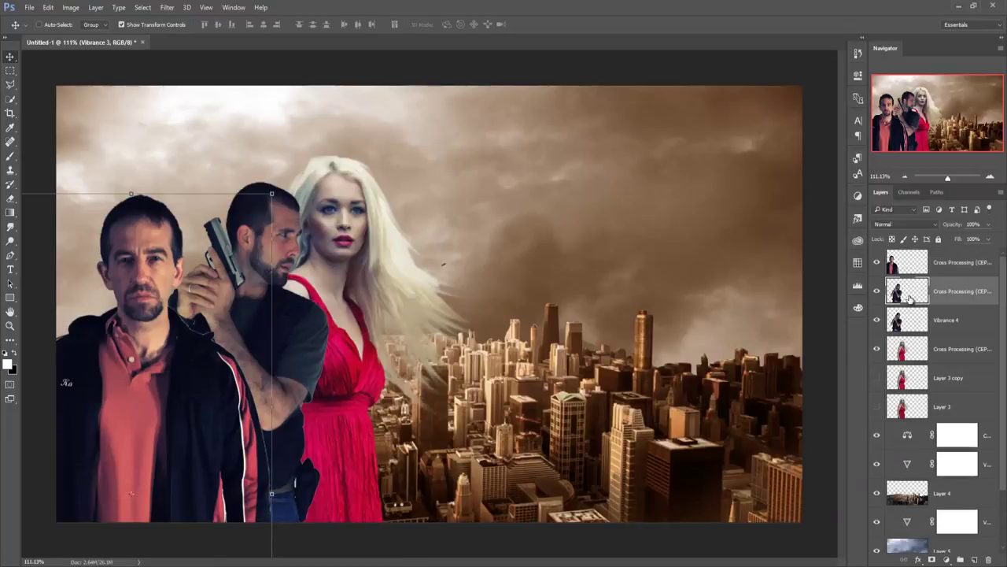
pyautogui.click(906, 319)
pyautogui.press('Delete')
pyautogui.click(911, 354)
pyautogui.press('Delete')
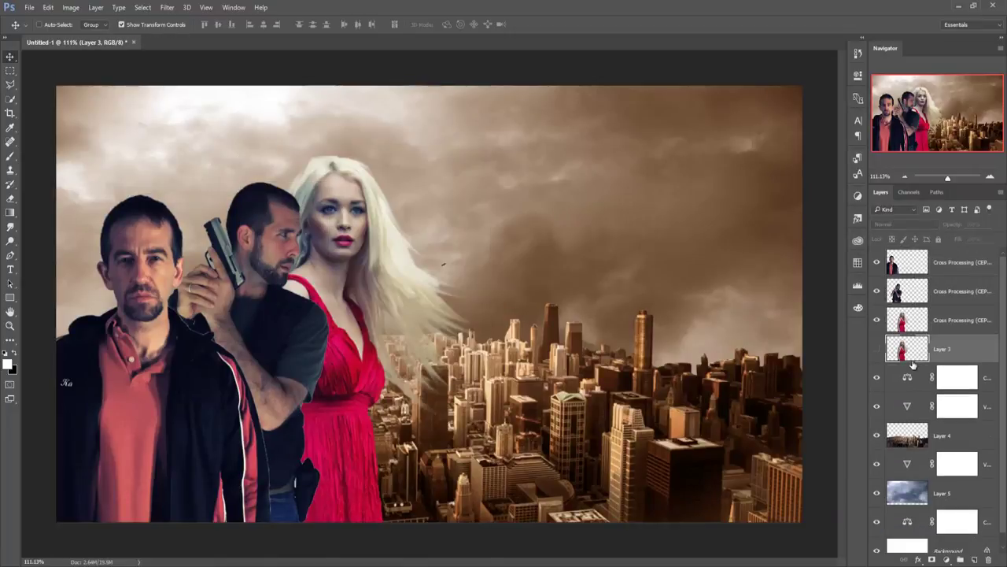
pyautogui.press('Delete')
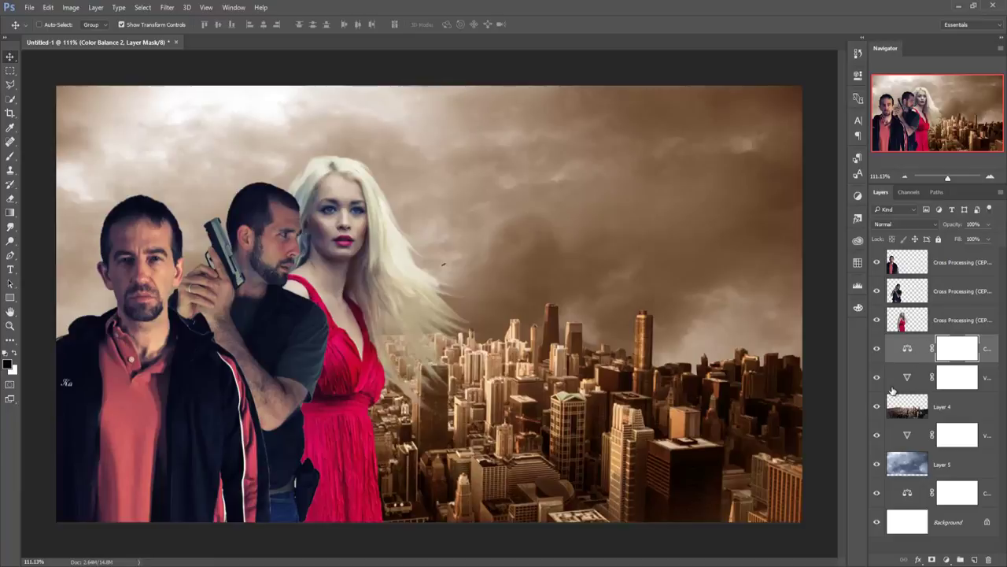
# - Apply Viveza 2 with Structure at 34% to the front man's Cross Processing layer
pyautogui.click(912, 269)
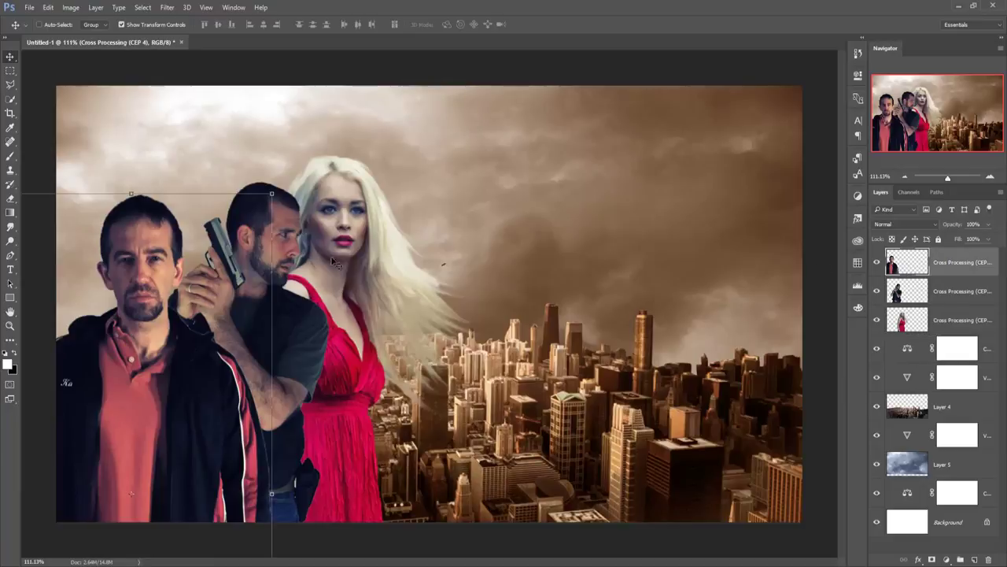
pyautogui.click(167, 7)
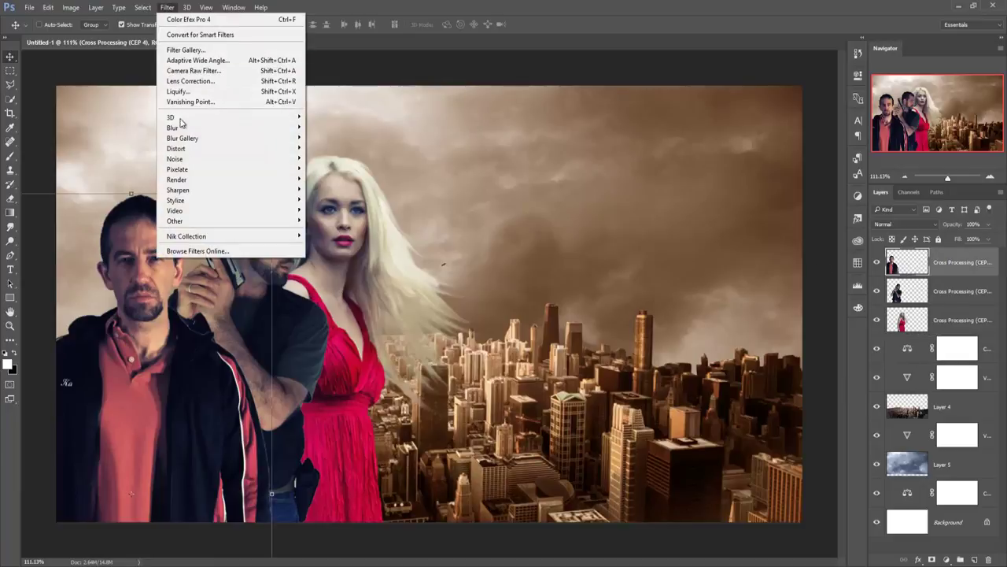
pyautogui.moveTo(228, 237)
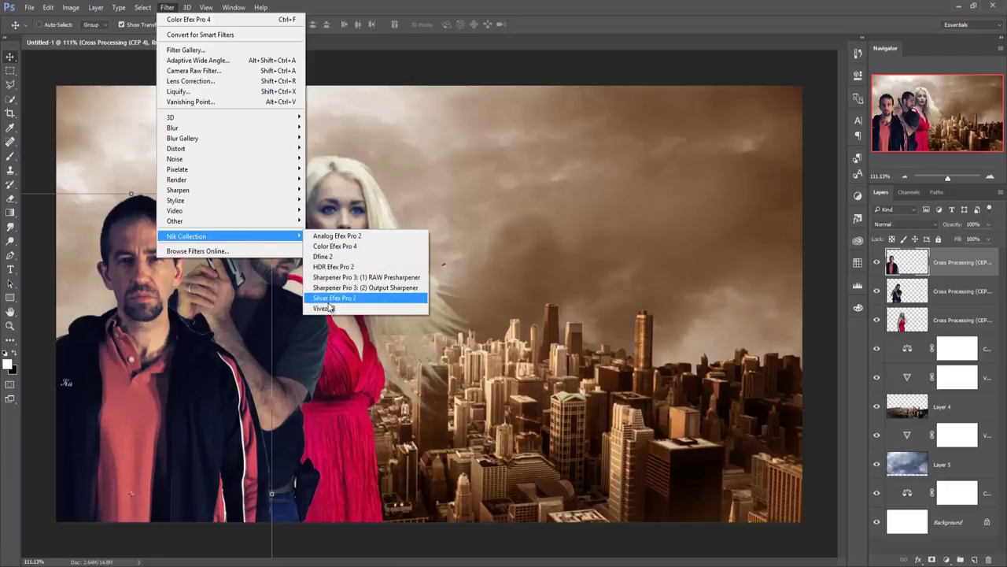
pyautogui.click(324, 307)
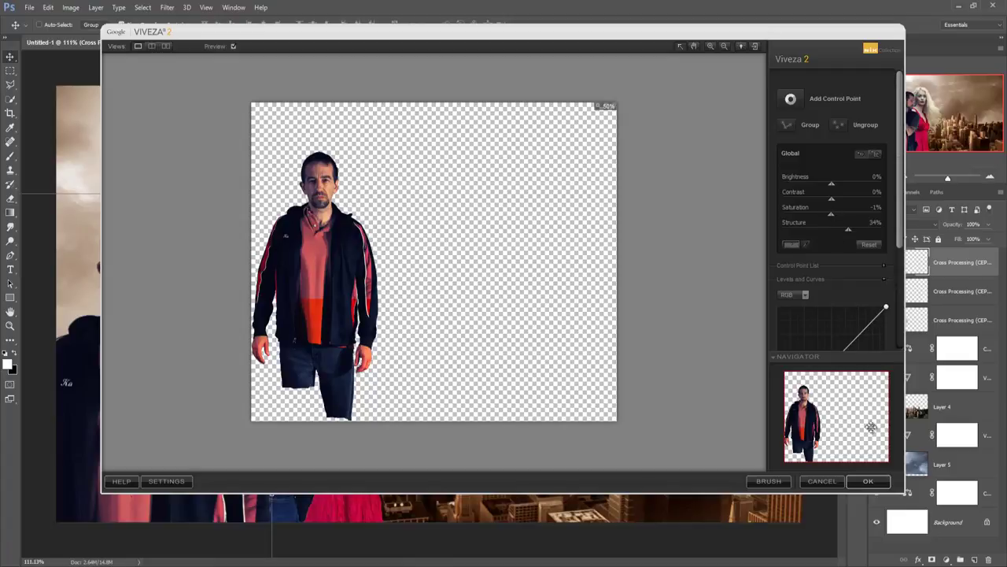
pyautogui.click(865, 481)
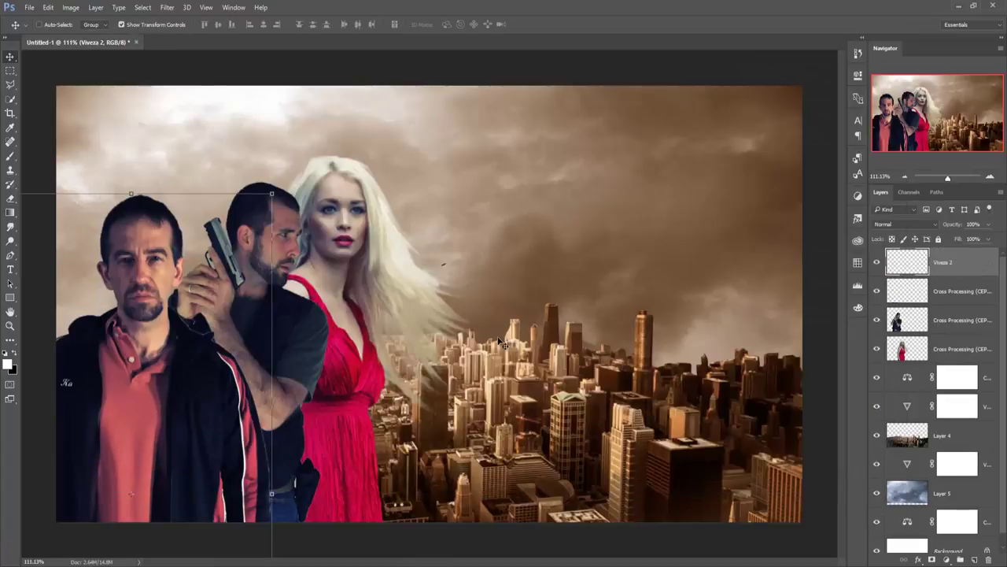
pyautogui.hotkey('alt', '[')
pyautogui.hotkey('alt', '[')
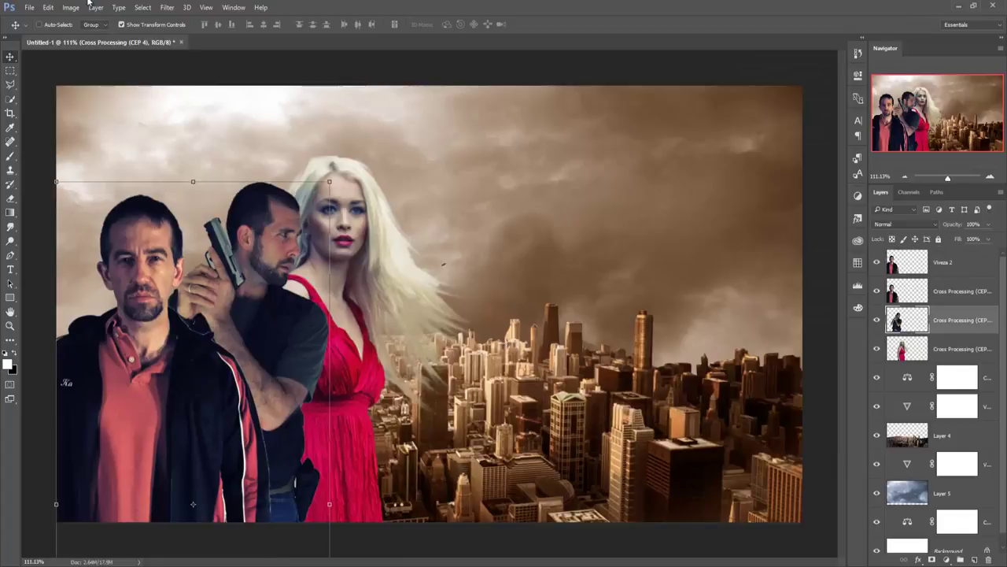
# - Apply Viveza 2 to the gunman with increased structure, and to the woman
pyautogui.click(166, 7)
pyautogui.moveTo(186, 236)
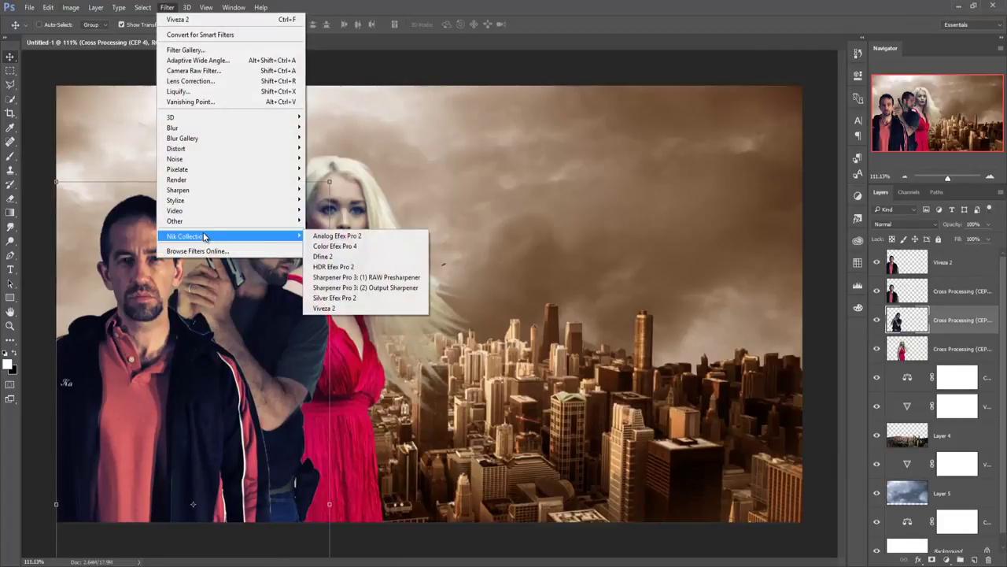
pyautogui.click(337, 307)
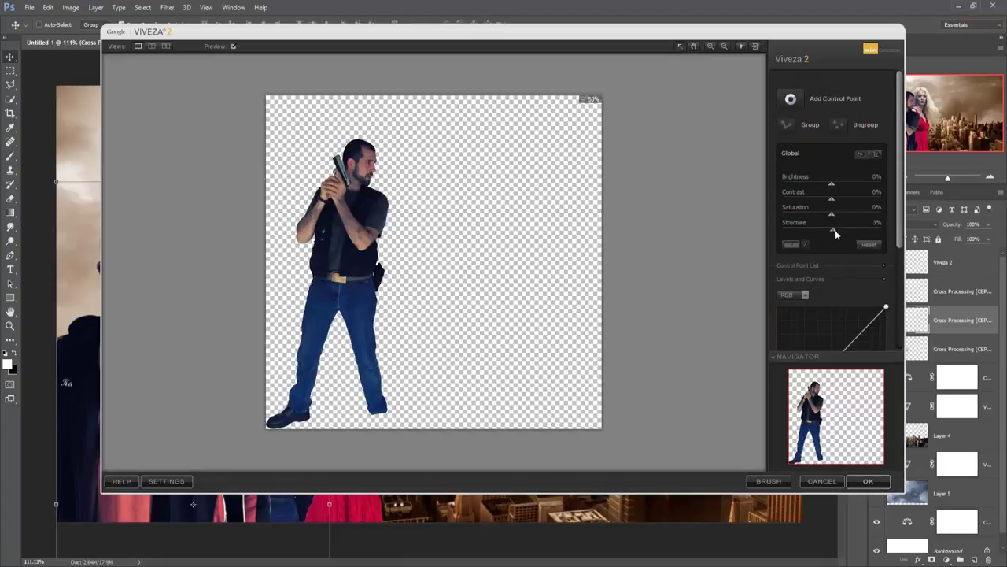
pyautogui.moveTo(855, 231); pyautogui.dragTo(871, 236)
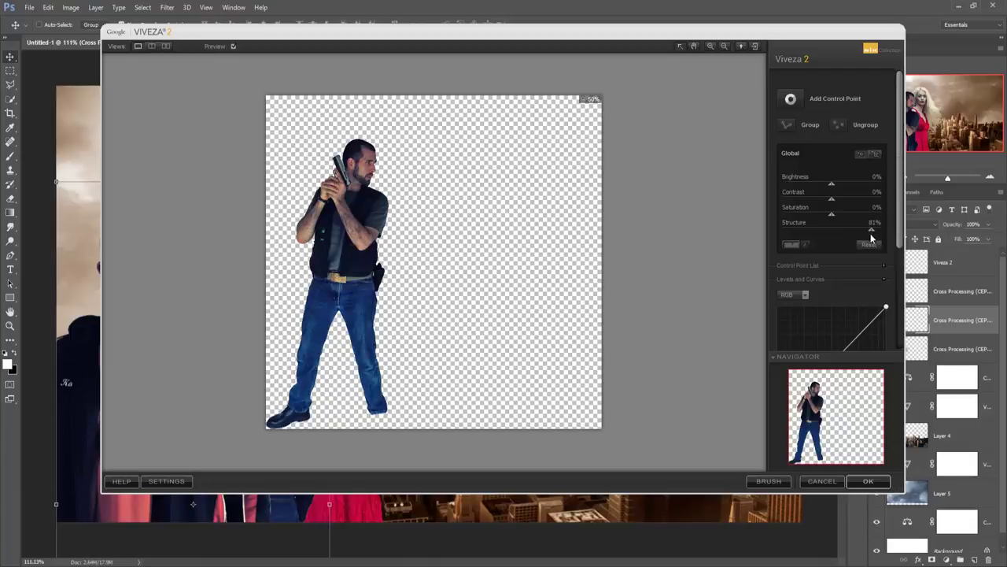
pyautogui.click(858, 481)
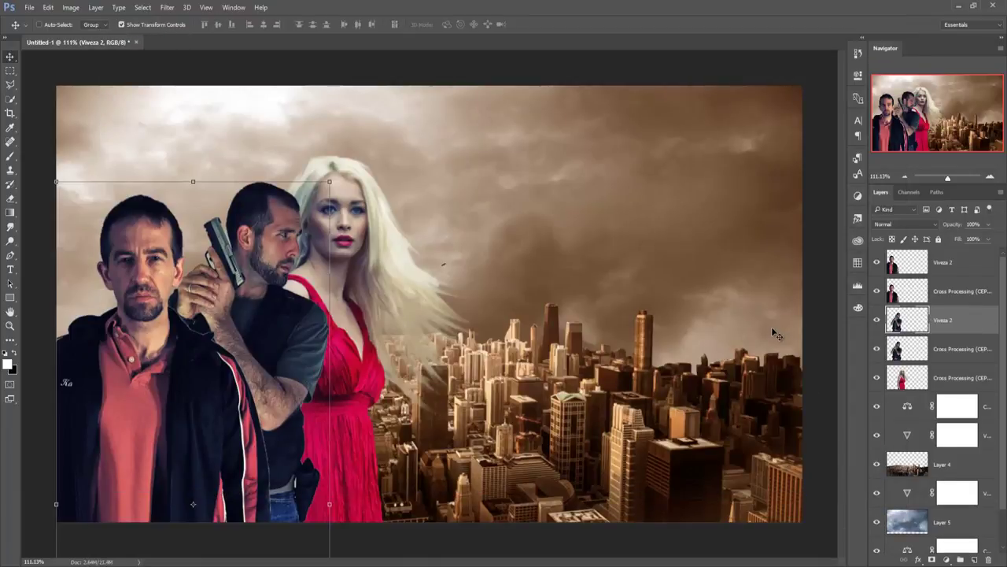
pyautogui.click(918, 265)
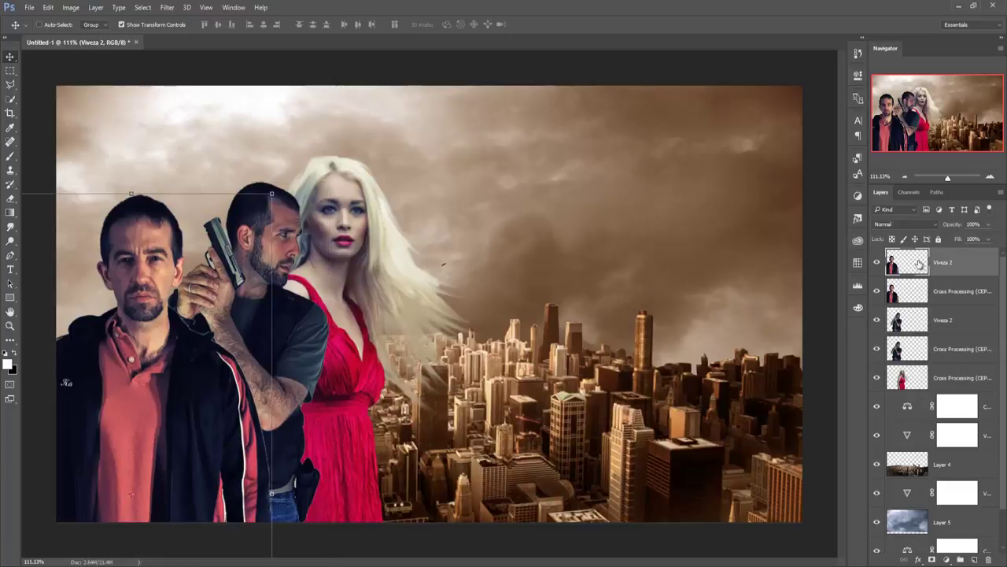
pyautogui.click(899, 383)
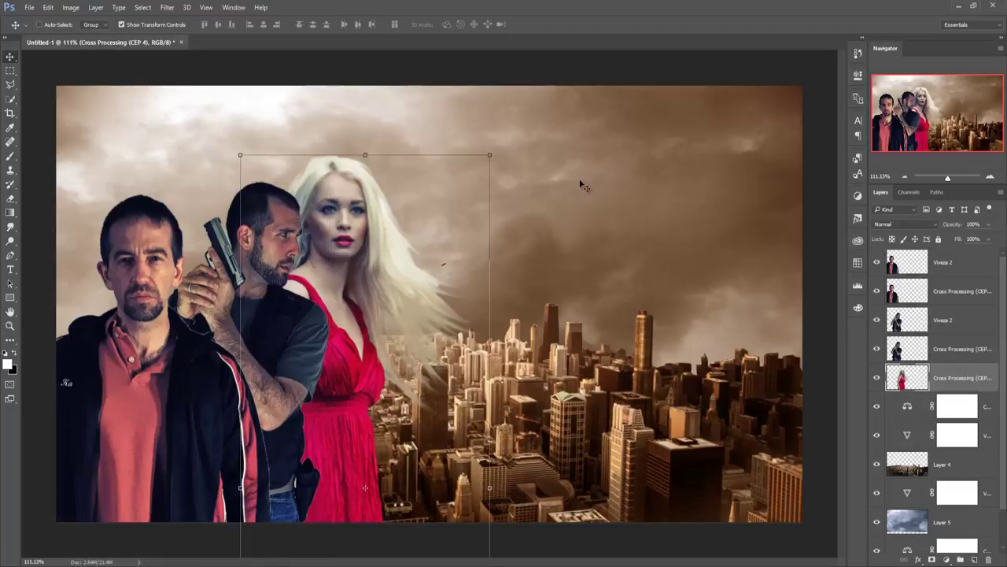
pyautogui.click(167, 7)
pyautogui.moveTo(187, 236)
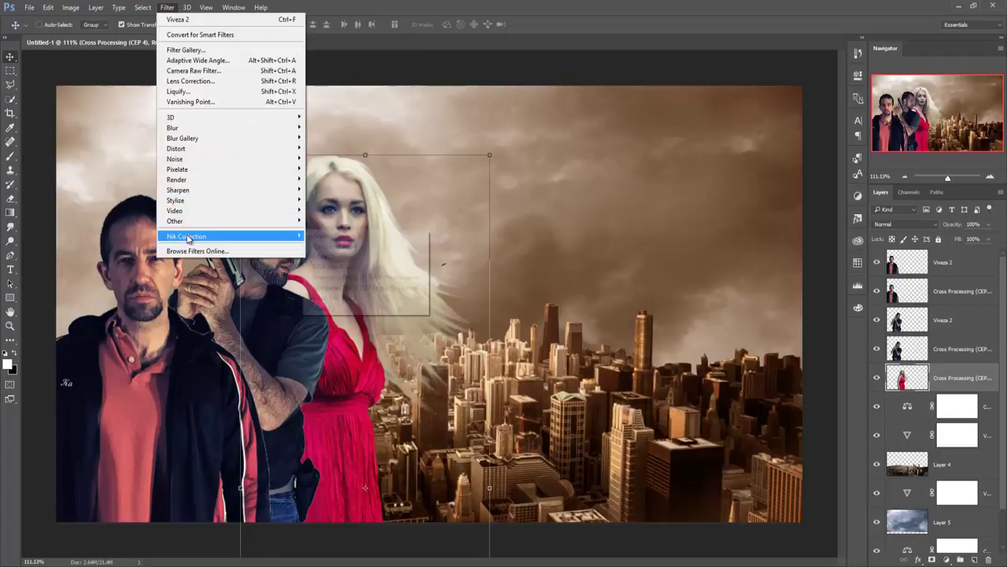
pyautogui.click(326, 308)
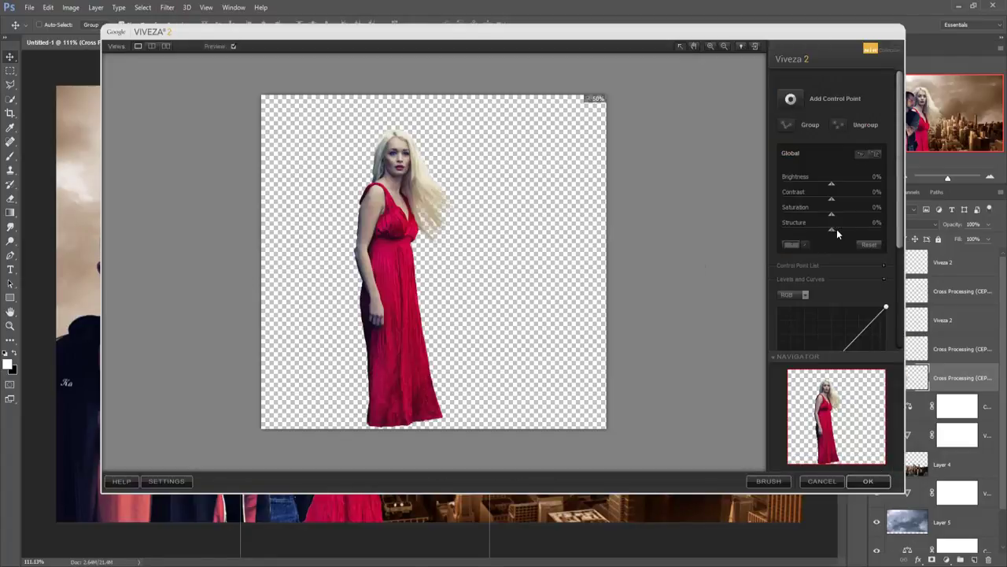
pyautogui.click(868, 481)
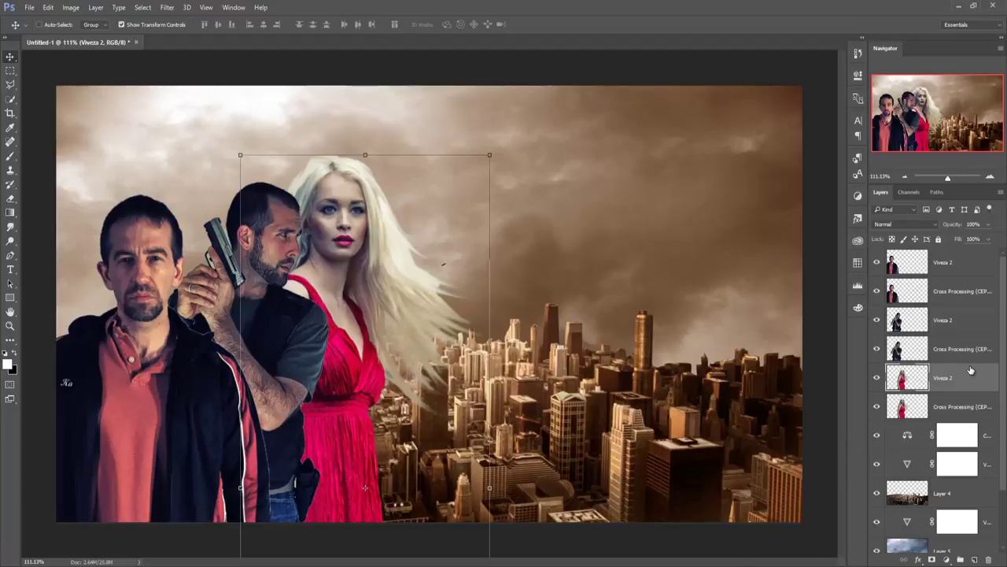
# - Delete the three leftover Cross Processing layers of the figures
pyautogui.click(949, 294)
pyautogui.press('Delete')
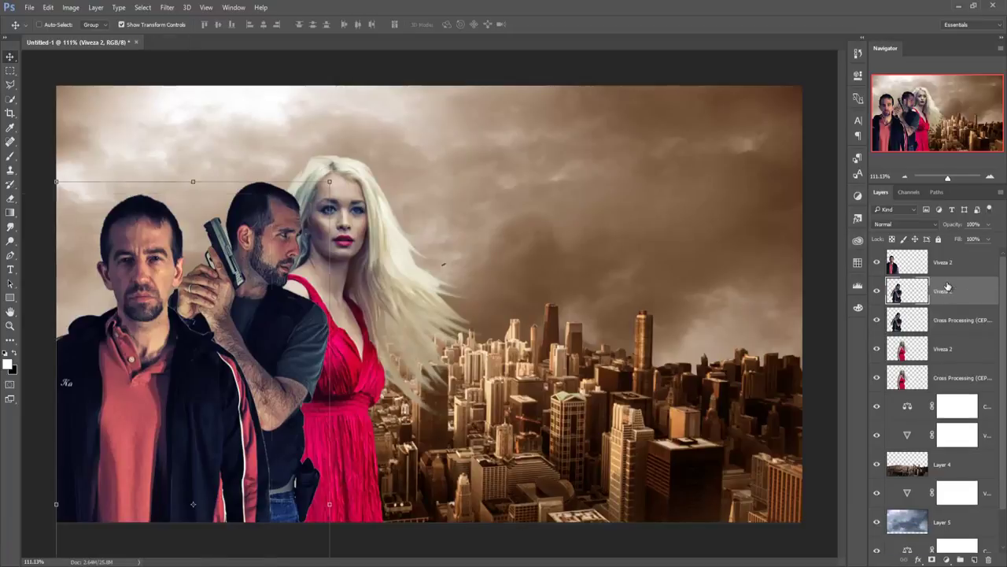
pyautogui.click(954, 322)
pyautogui.press('Delete')
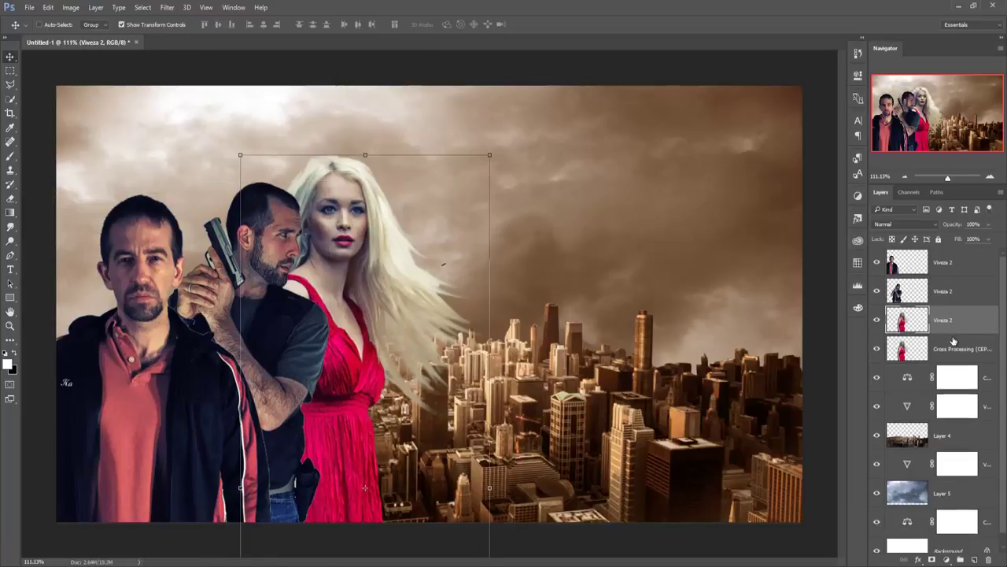
pyautogui.click(953, 349)
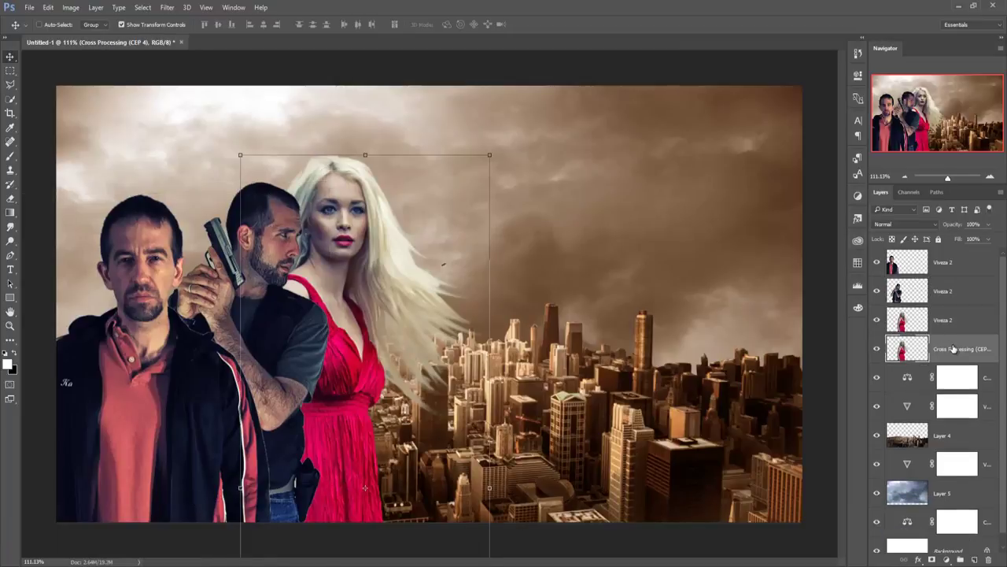
pyautogui.press('Delete')
# - Place the first fire photo bottom-left in the composite as Layer 6 with Screen blending
pyautogui.click(179, 43)
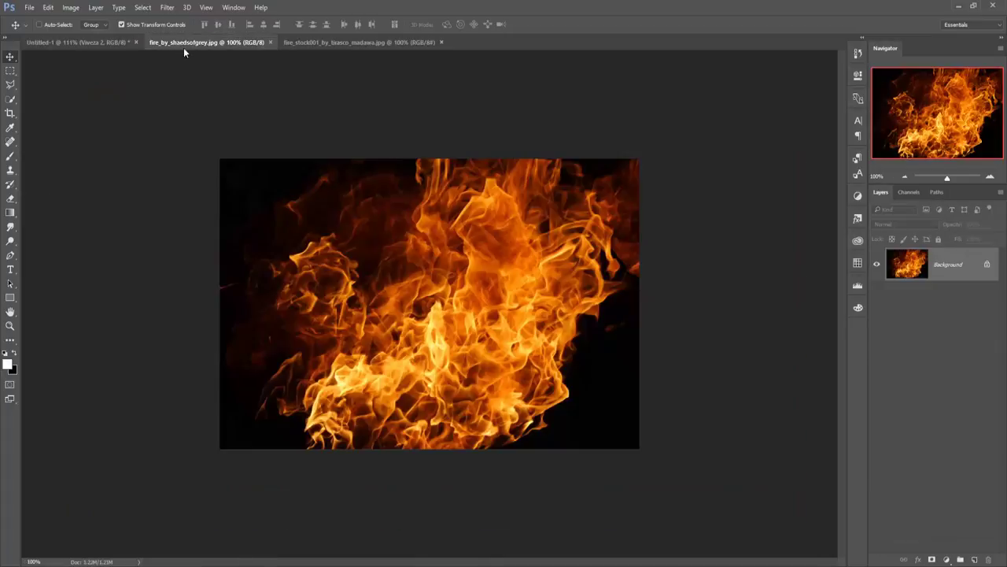
pyautogui.moveTo(203, 42)
pyautogui.mouseDown()
pyautogui.moveTo(200, 90)
pyautogui.moveTo(629, 163)
pyautogui.mouseUp()
pyautogui.moveTo(708, 318); pyautogui.dragTo(487, 346)
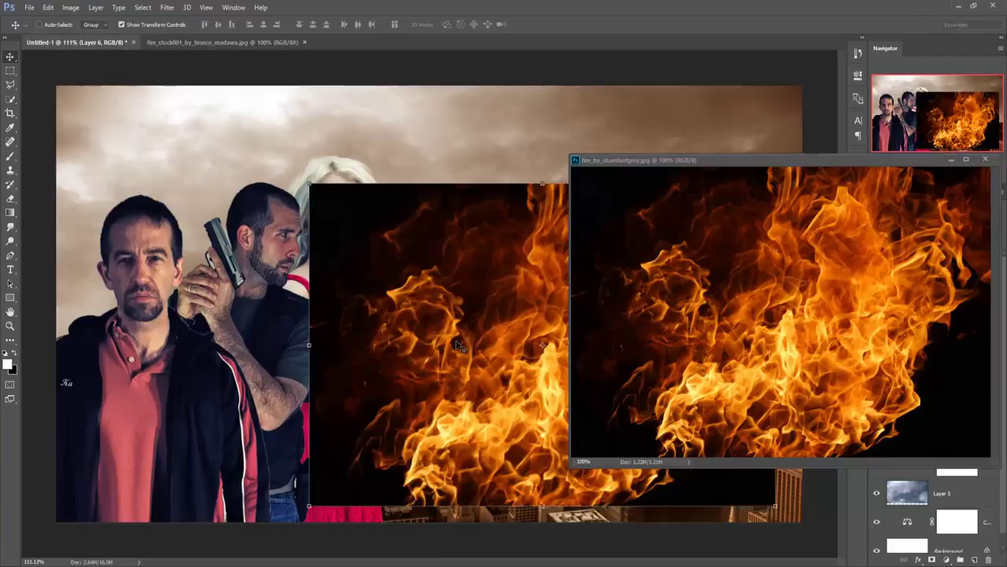
pyautogui.click(951, 160)
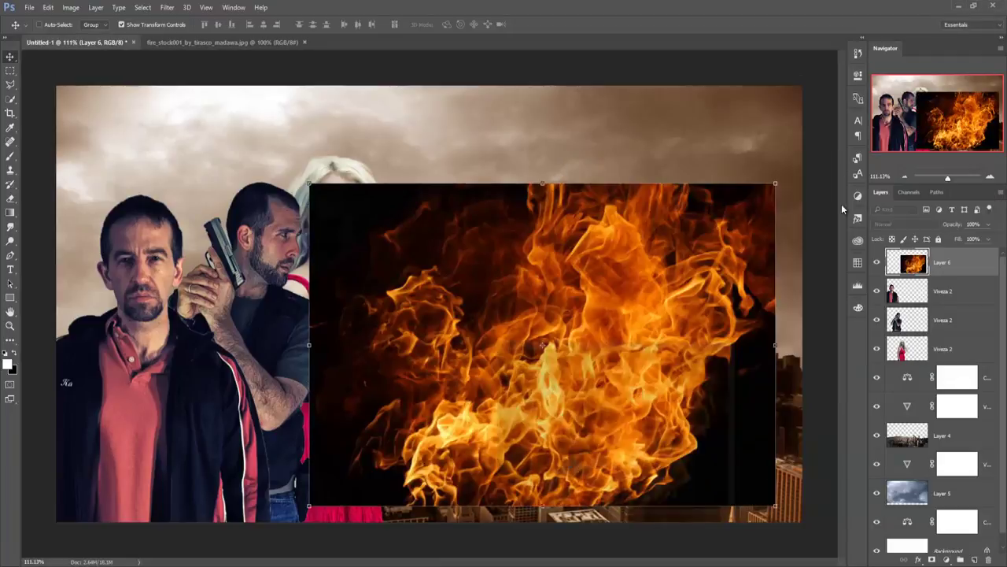
pyautogui.moveTo(645, 323)
pyautogui.mouseDown()
pyautogui.moveTo(365, 427)
pyautogui.moveTo(371, 491)
pyautogui.moveTo(388, 471)
pyautogui.mouseUp()
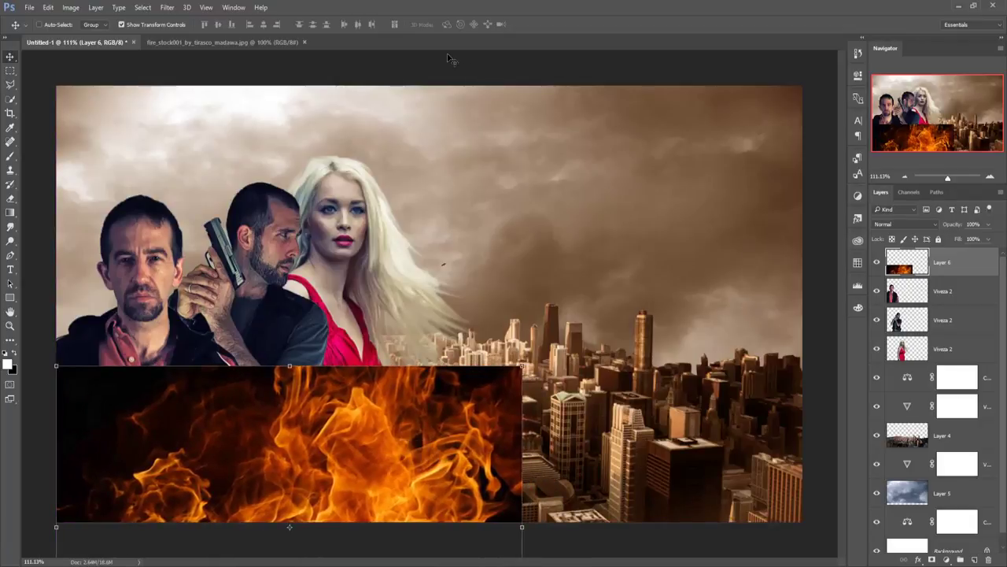
pyautogui.click(892, 222)
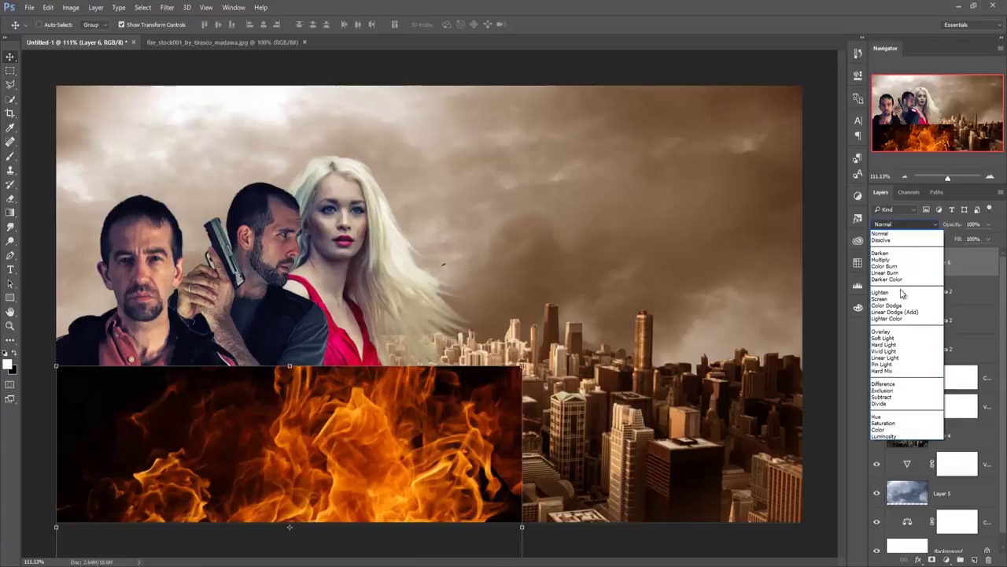
pyautogui.click(878, 299)
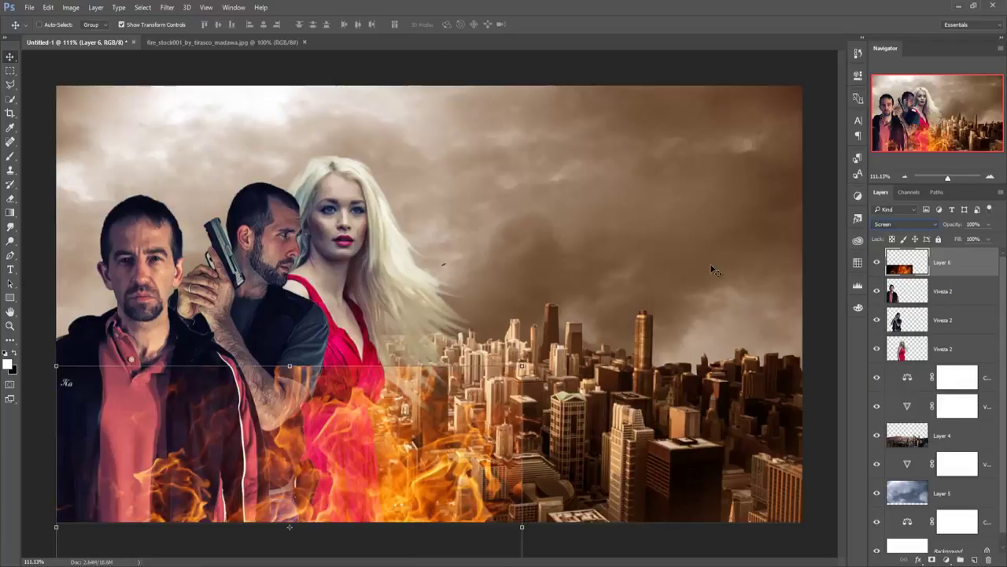
pyautogui.moveTo(426, 434); pyautogui.dragTo(360, 431)
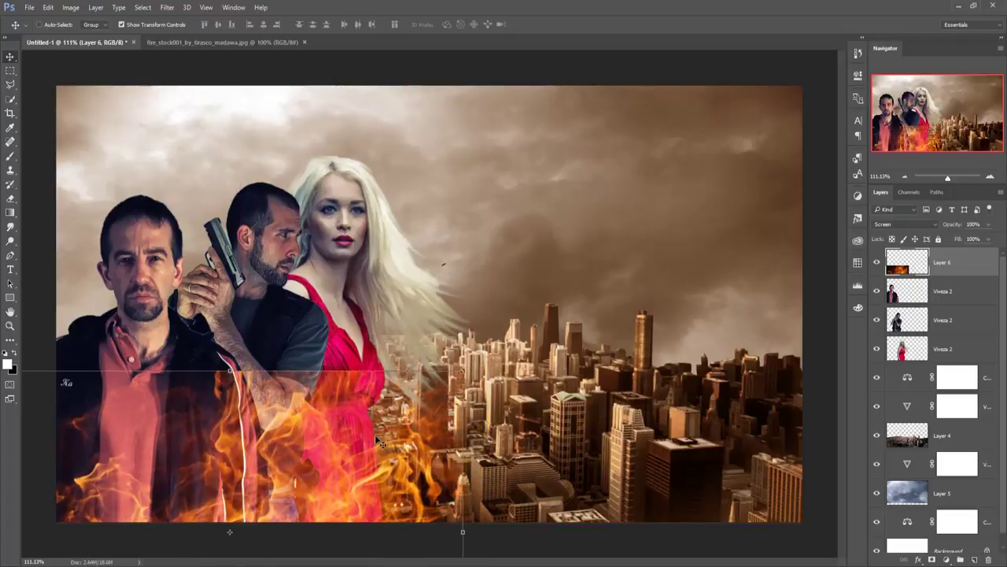
# - Add a mask to Layer 6 and paint out fire over the man's arm and red dress
pyautogui.click(933, 559)
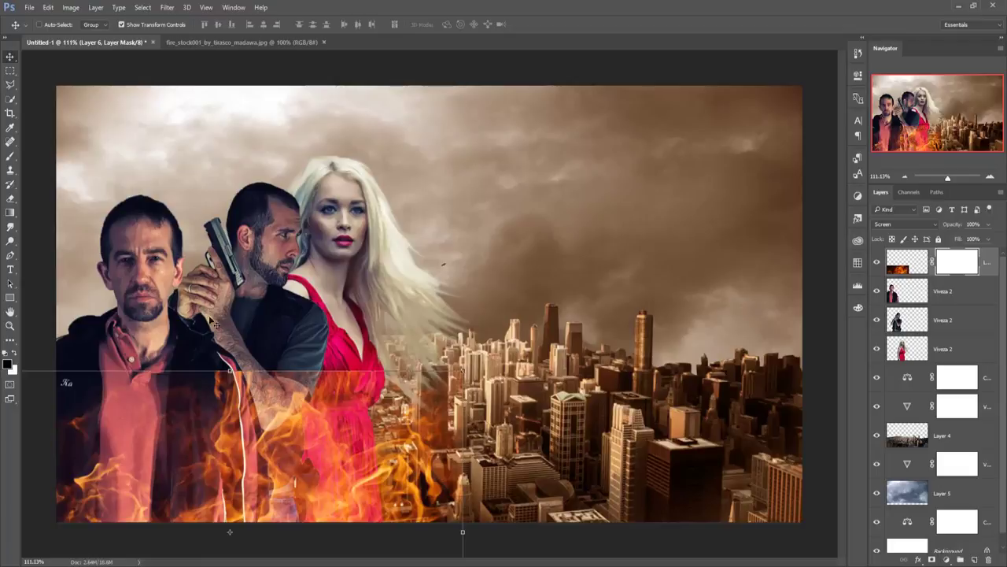
pyautogui.click(9, 156)
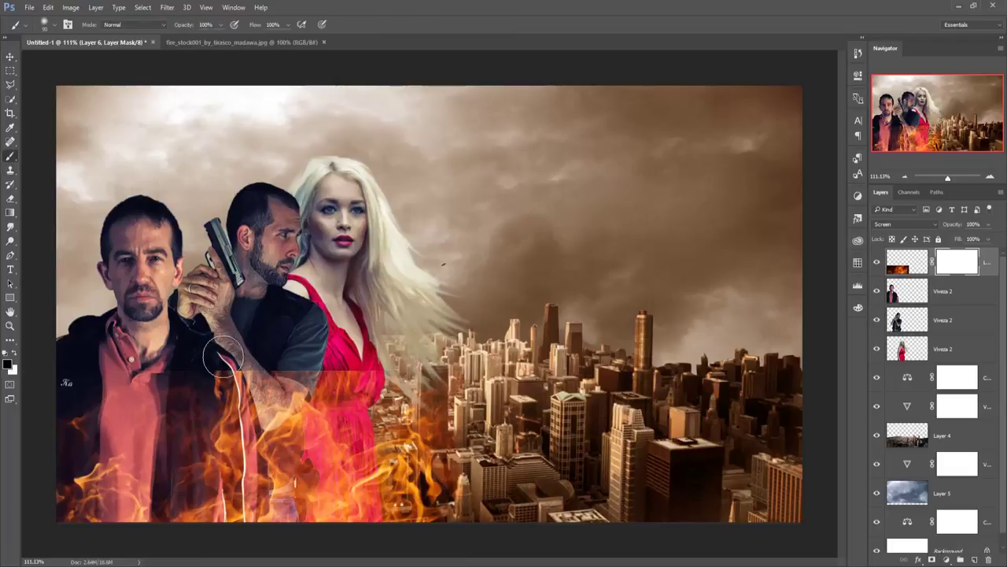
pyautogui.moveTo(205, 378)
pyautogui.mouseDown()
pyautogui.moveTo(330, 354)
pyautogui.moveTo(244, 385)
pyautogui.moveTo(369, 351)
pyautogui.mouseUp()
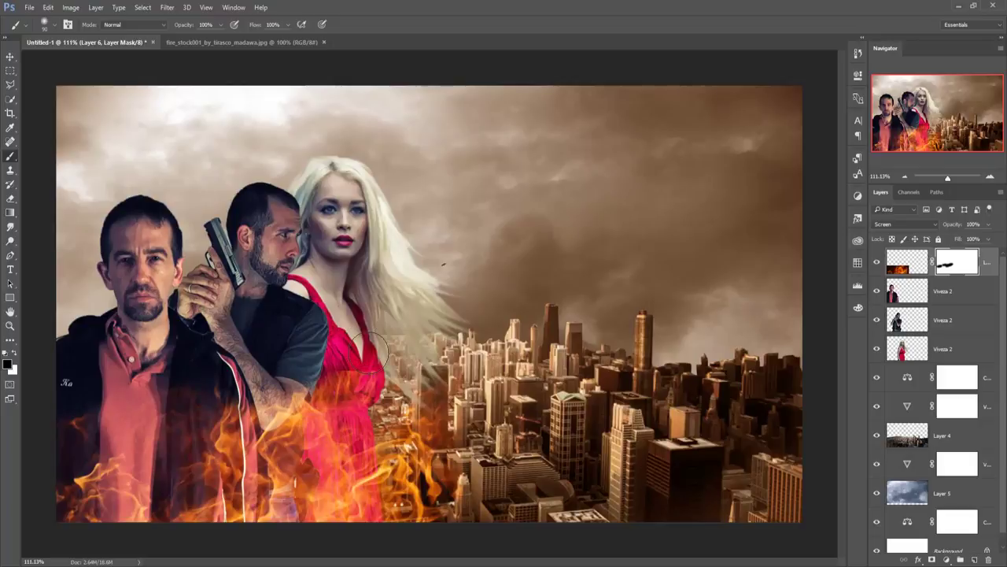
pyautogui.moveTo(367, 351); pyautogui.dragTo(283, 409)
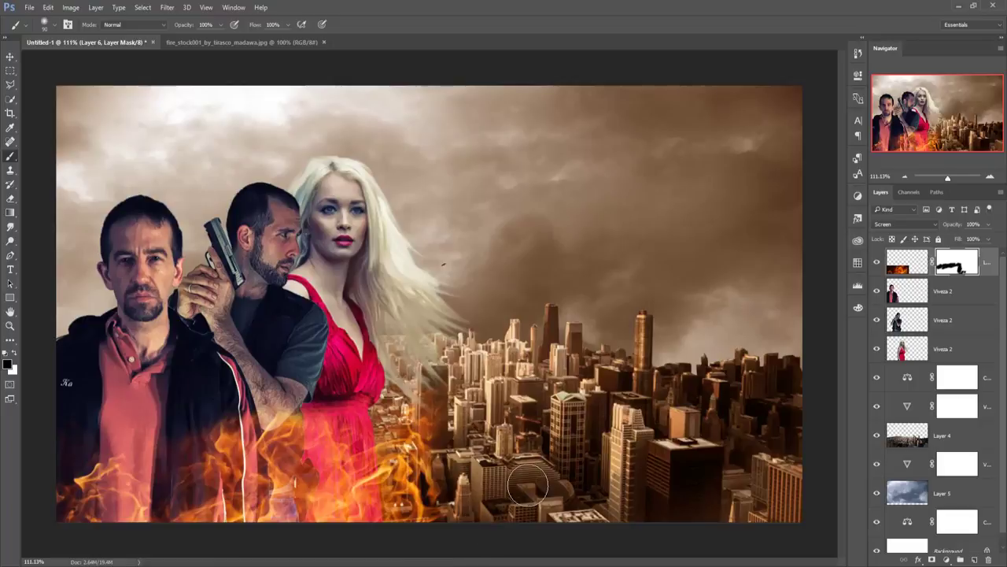
pyautogui.click(10, 57)
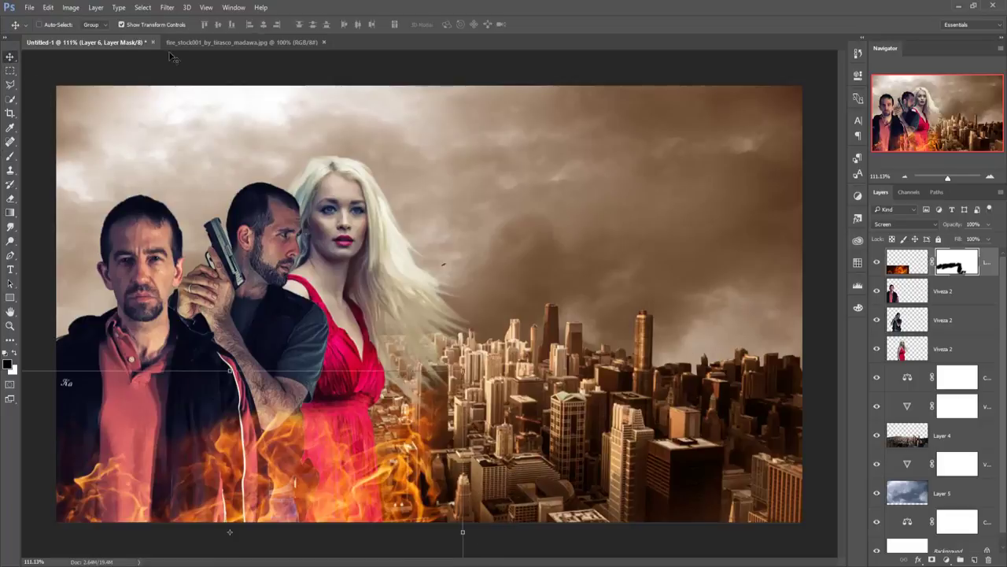
# - Bring fire_stock001 in as Layer 7 beneath the men, then position and rotate it
pyautogui.moveTo(202, 44); pyautogui.dragTo(621, 121)
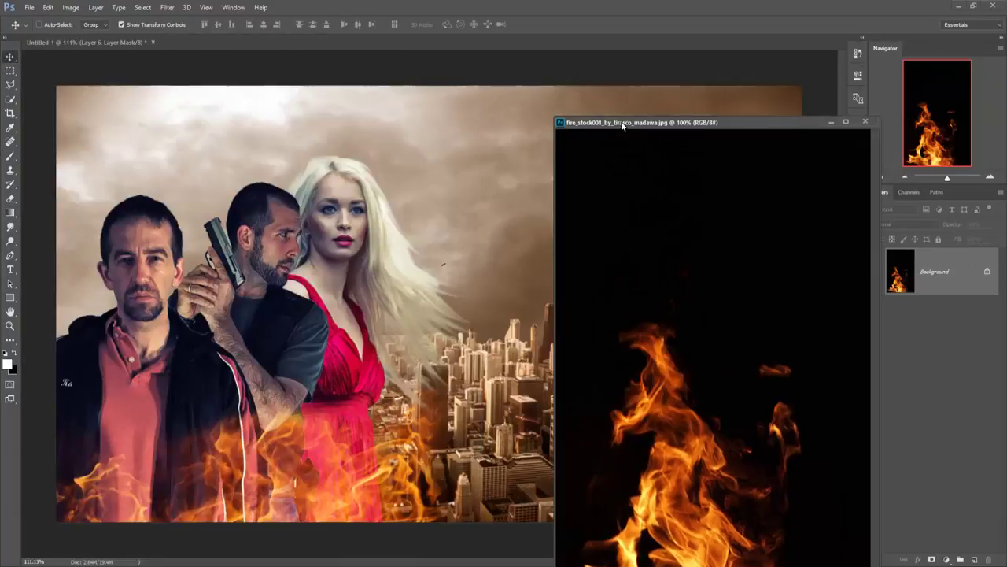
pyautogui.moveTo(654, 390); pyautogui.dragTo(392, 346)
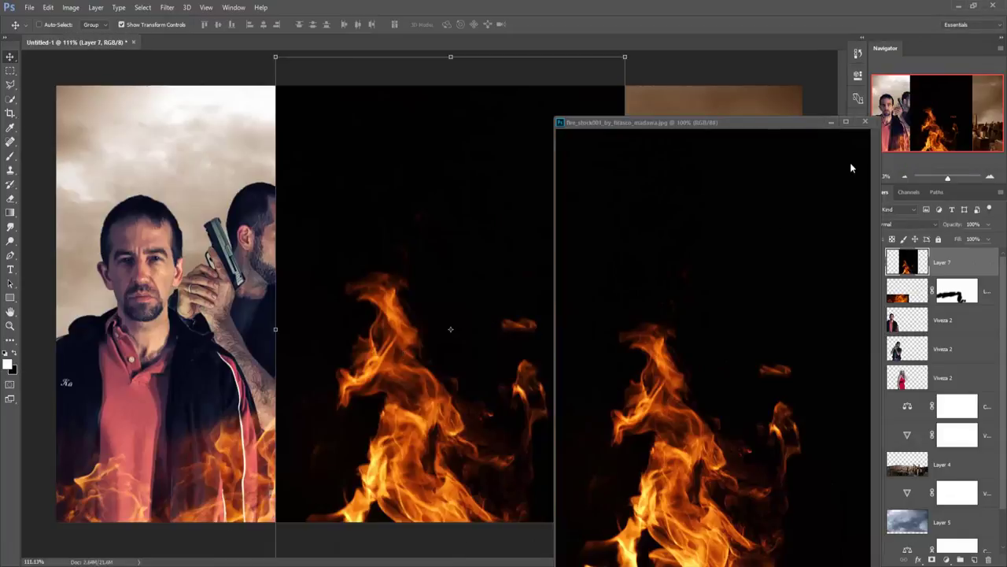
pyautogui.click(830, 123)
pyautogui.moveTo(950, 259); pyautogui.dragTo(951, 362)
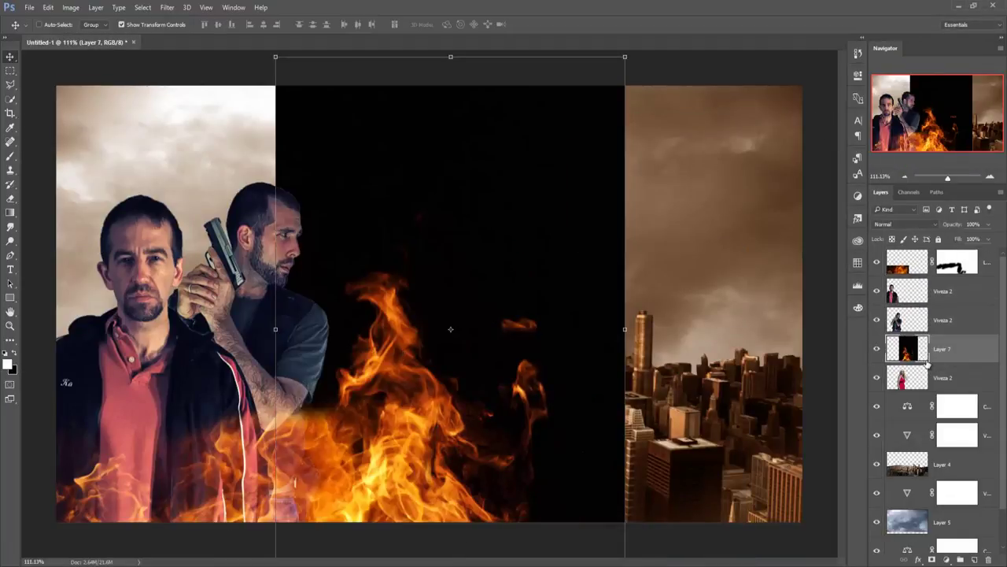
pyautogui.moveTo(456, 331); pyautogui.dragTo(416, 296)
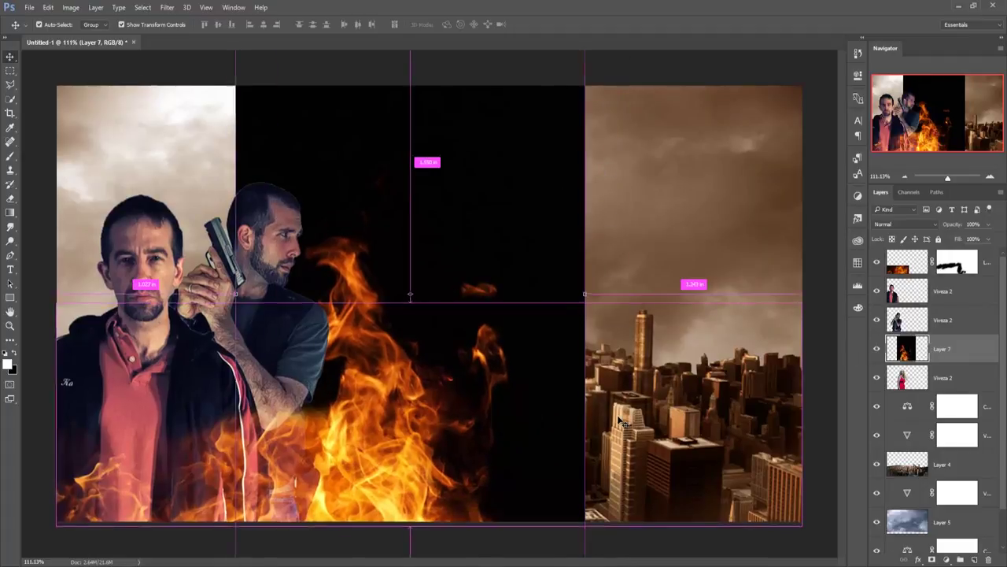
pyautogui.hotkey('ctrl', '-')
pyautogui.hotkey('ctrl', '-')
pyautogui.moveTo(530, 465); pyautogui.dragTo(416, 488)
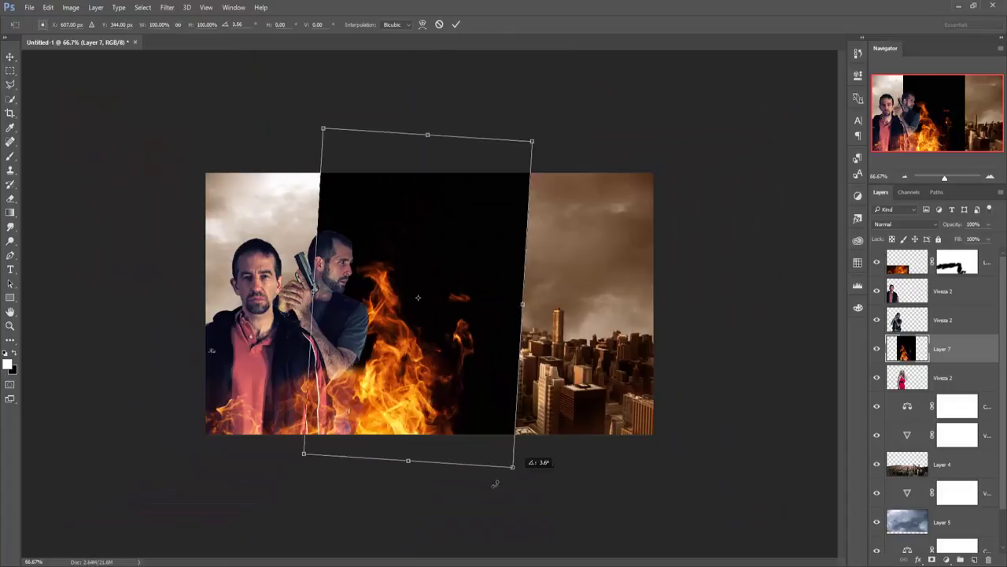
pyautogui.moveTo(431, 323); pyautogui.dragTo(466, 373)
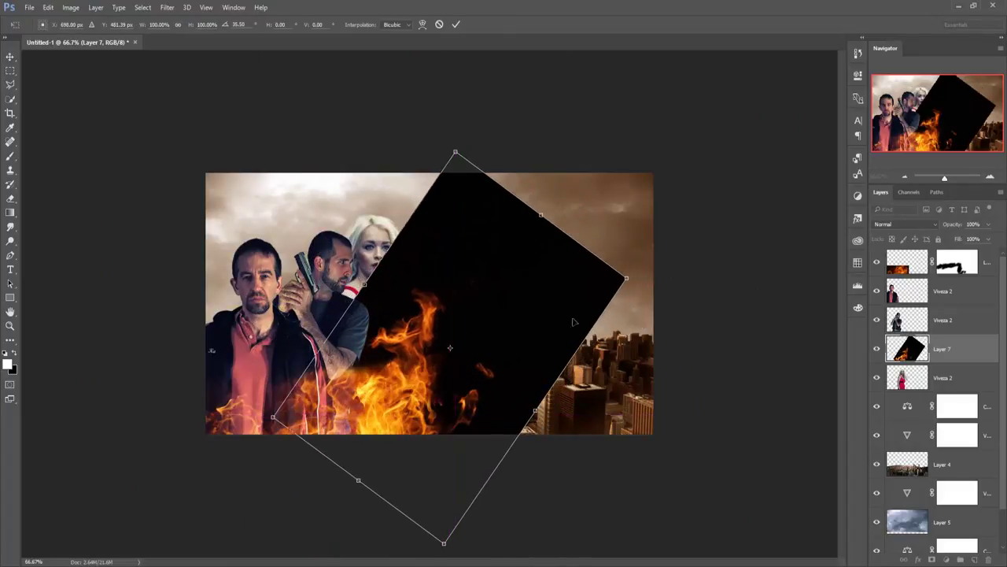
pyautogui.moveTo(639, 262); pyautogui.dragTo(666, 254)
pyautogui.moveTo(437, 336); pyautogui.dragTo(423, 314)
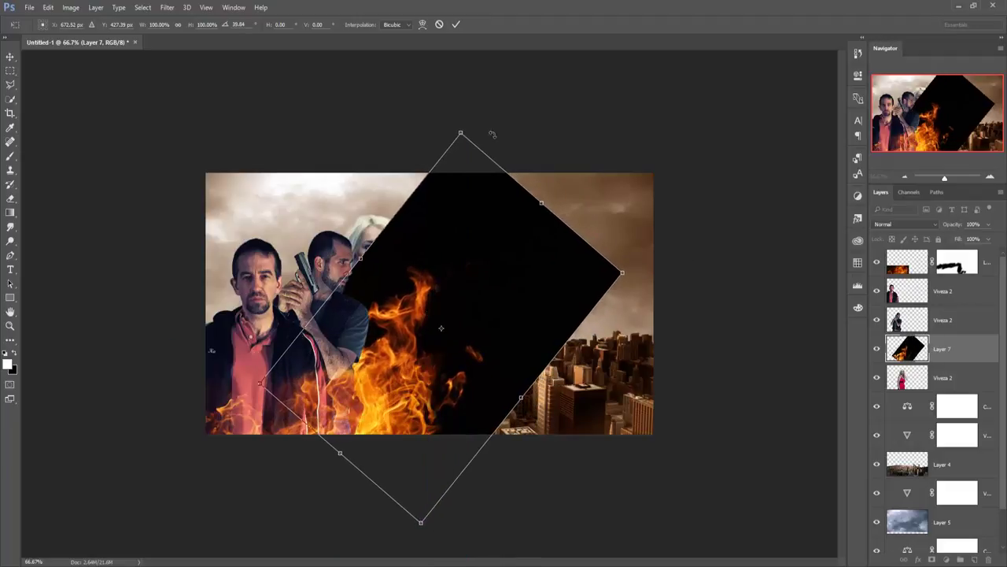
pyautogui.click(456, 27)
# - Set Layer 7 to Screen blending and tilt it about 15° clockwise
pyautogui.click(904, 224)
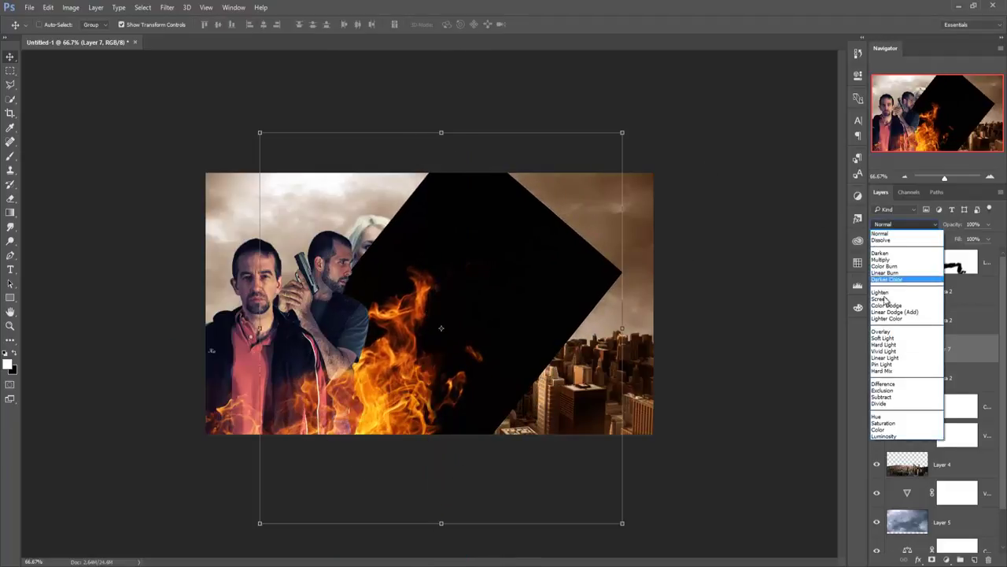
pyautogui.click(886, 299)
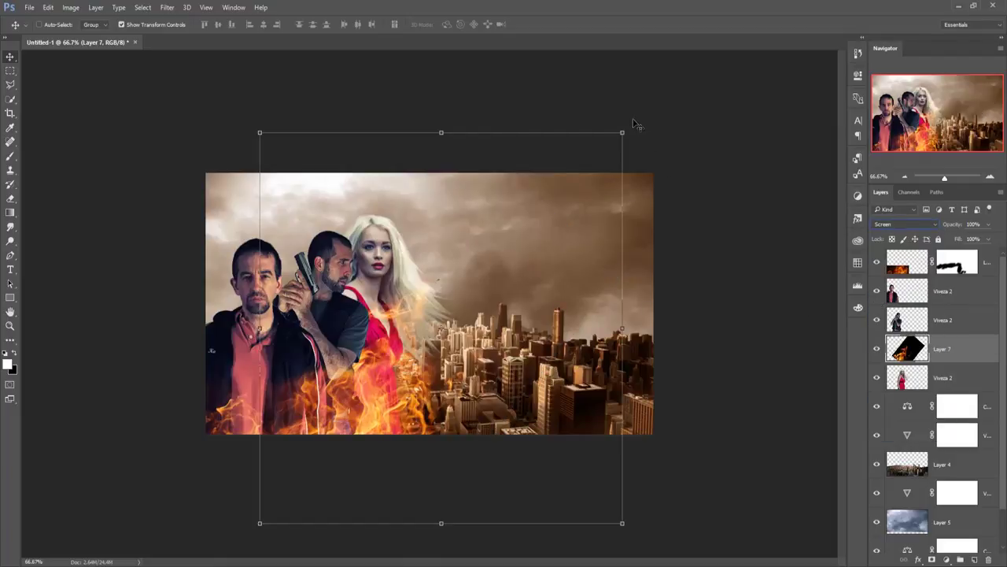
pyautogui.moveTo(630, 119); pyautogui.dragTo(708, 153)
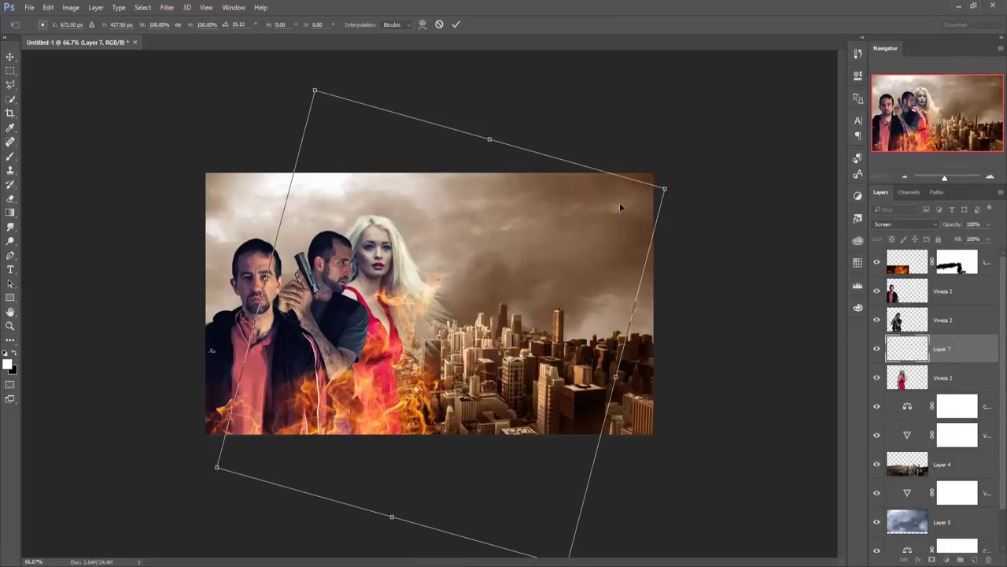
pyautogui.moveTo(381, 328)
pyautogui.mouseDown()
pyautogui.moveTo(400, 351)
pyautogui.moveTo(402, 340)
pyautogui.mouseUp()
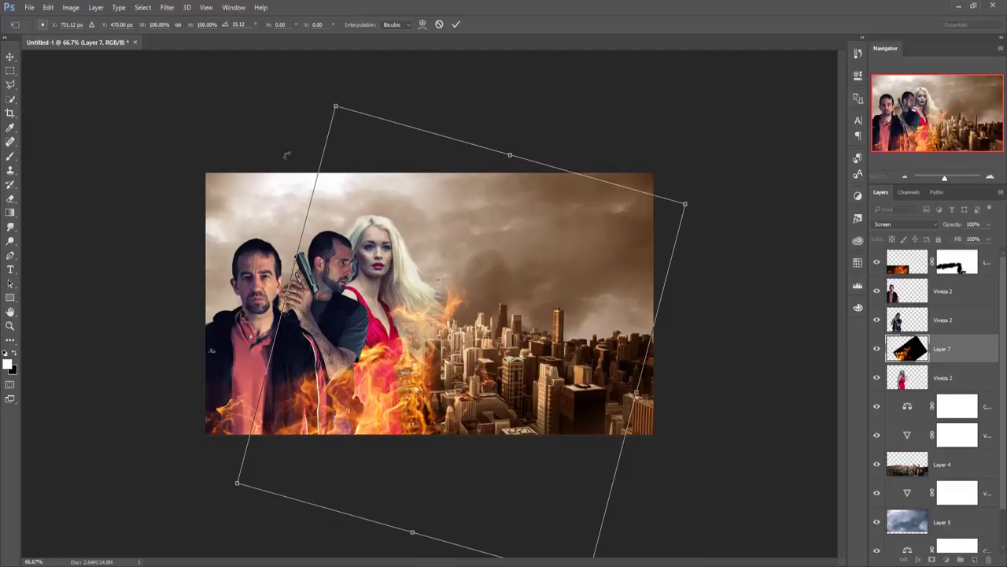
pyautogui.click(10, 57)
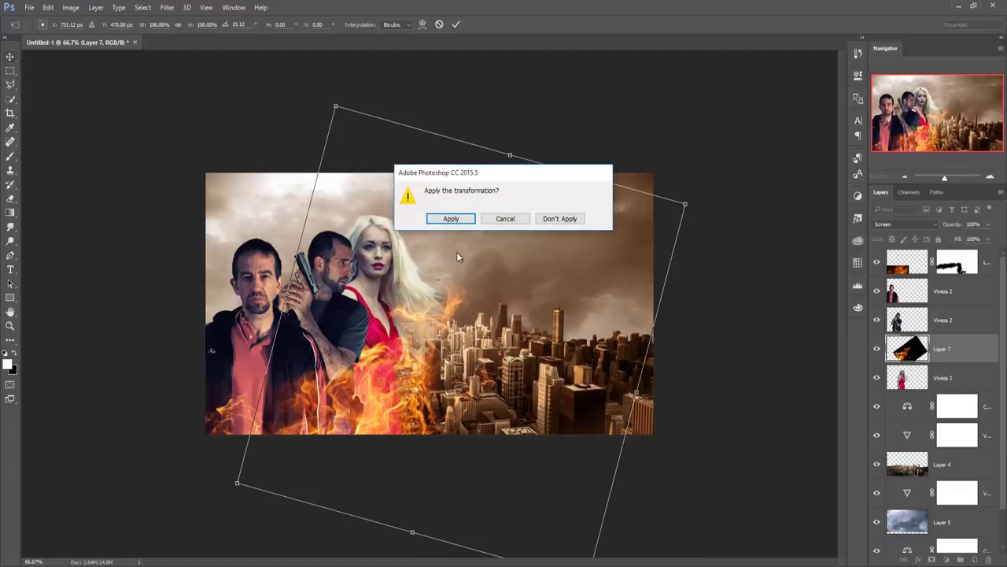
pyautogui.click(450, 219)
pyautogui.scroll(-1, 975, 472)
pyautogui.click(976, 480)
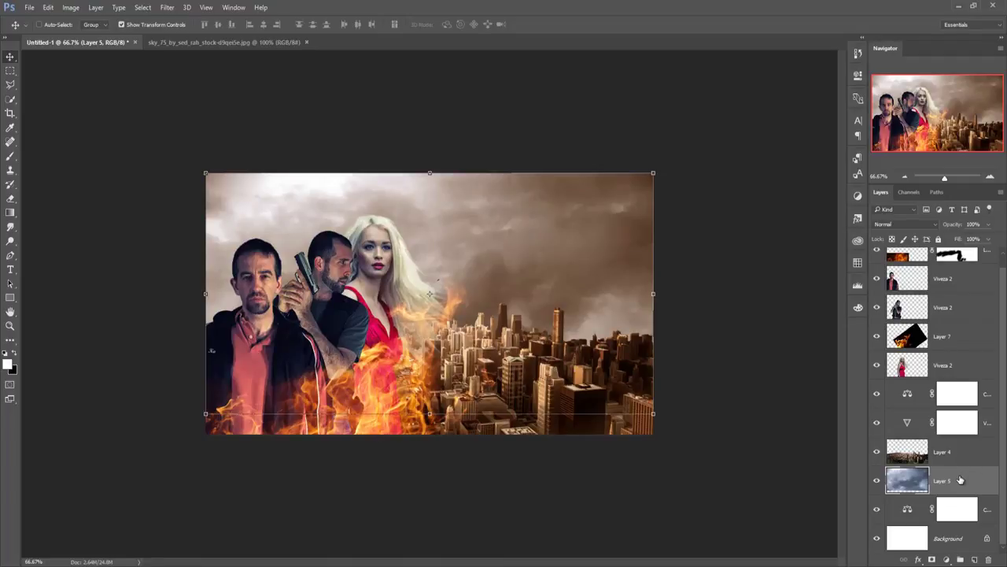
# - Replace the old sky with the sunset photo, stretched to fill the canvas beneath the city layer
pyautogui.press('Delete')
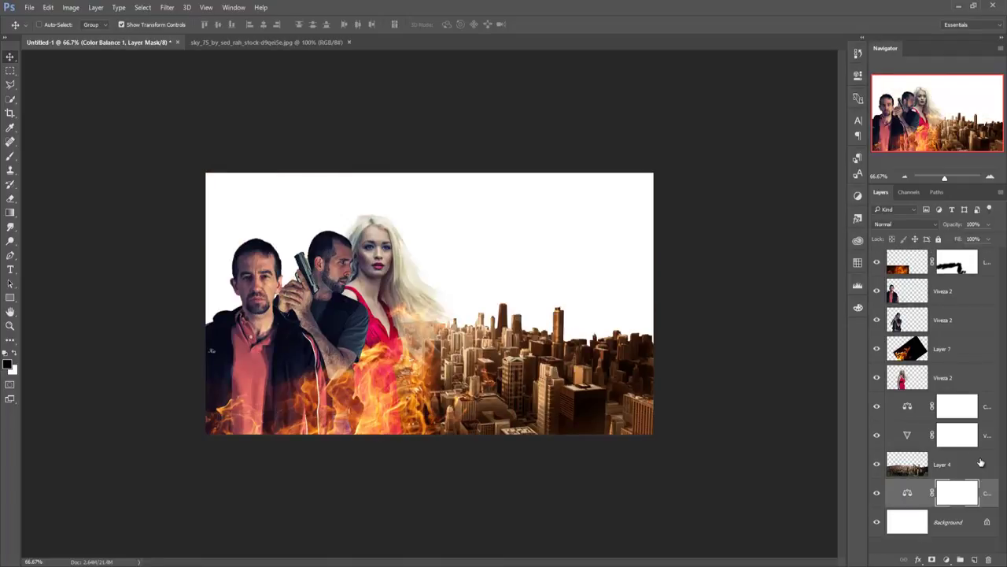
pyautogui.click(985, 436)
pyautogui.moveTo(985, 435); pyautogui.dragTo(985, 408)
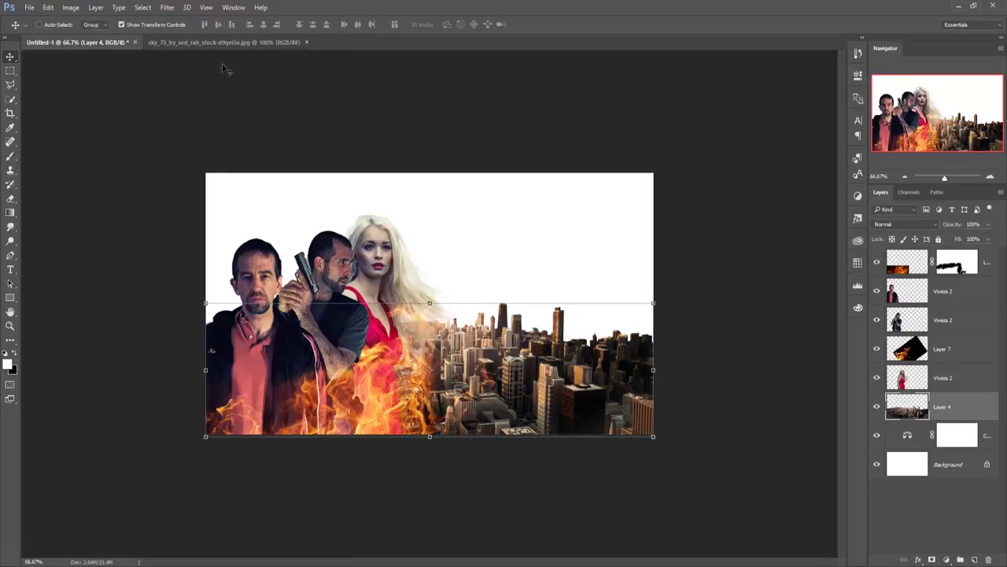
pyautogui.moveTo(218, 43); pyautogui.dragTo(448, 145)
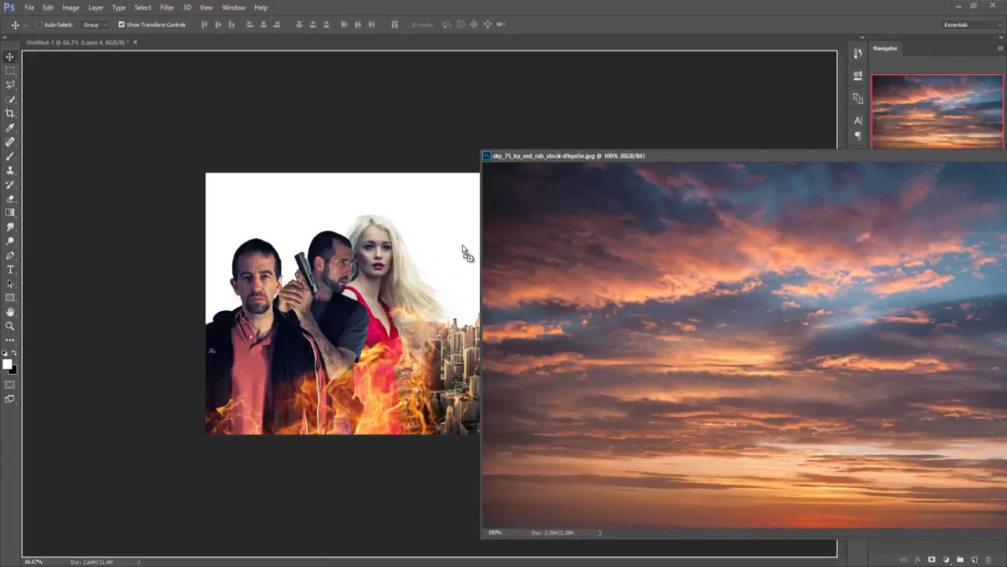
pyautogui.moveTo(648, 294); pyautogui.dragTo(463, 250)
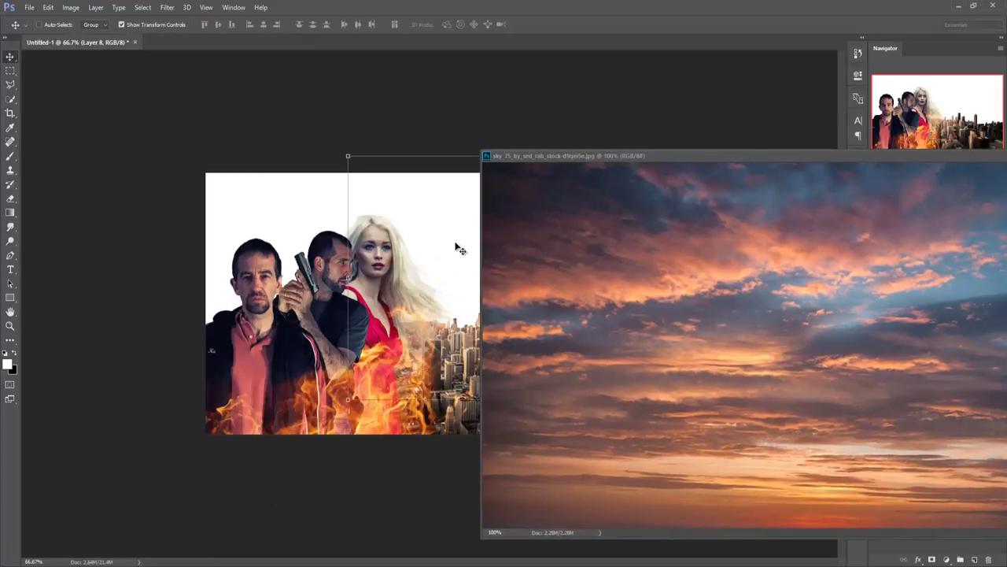
pyautogui.moveTo(883, 162); pyautogui.dragTo(824, 241)
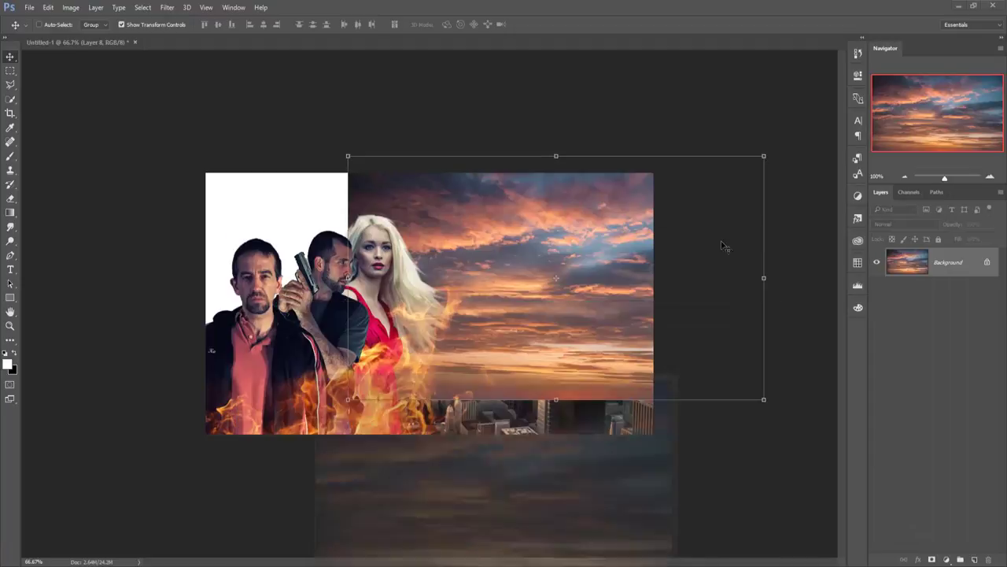
pyautogui.moveTo(636, 235); pyautogui.dragTo(494, 247)
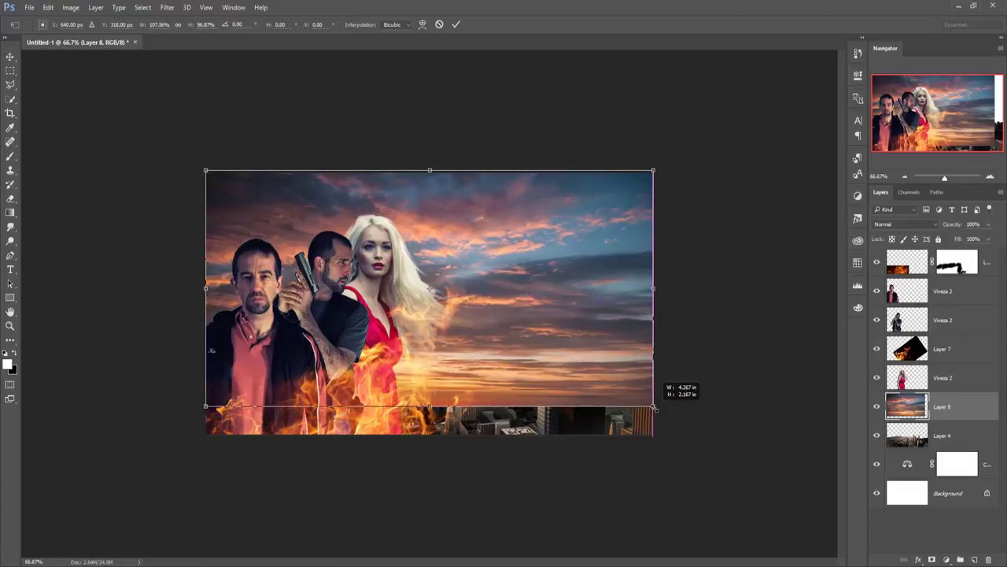
pyautogui.moveTo(623, 415); pyautogui.dragTo(654, 406)
pyautogui.click(456, 25)
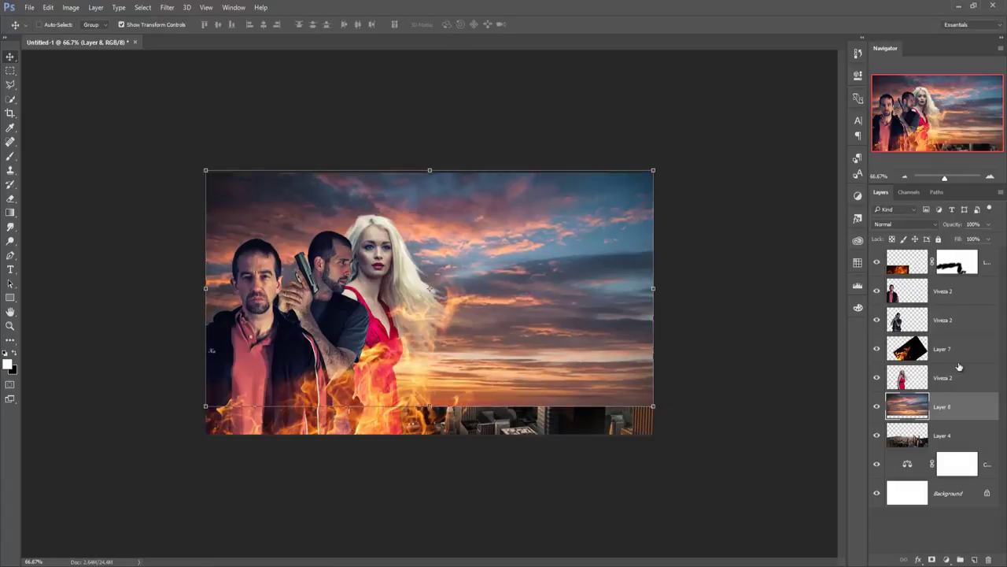
pyautogui.moveTo(956, 411); pyautogui.dragTo(955, 445)
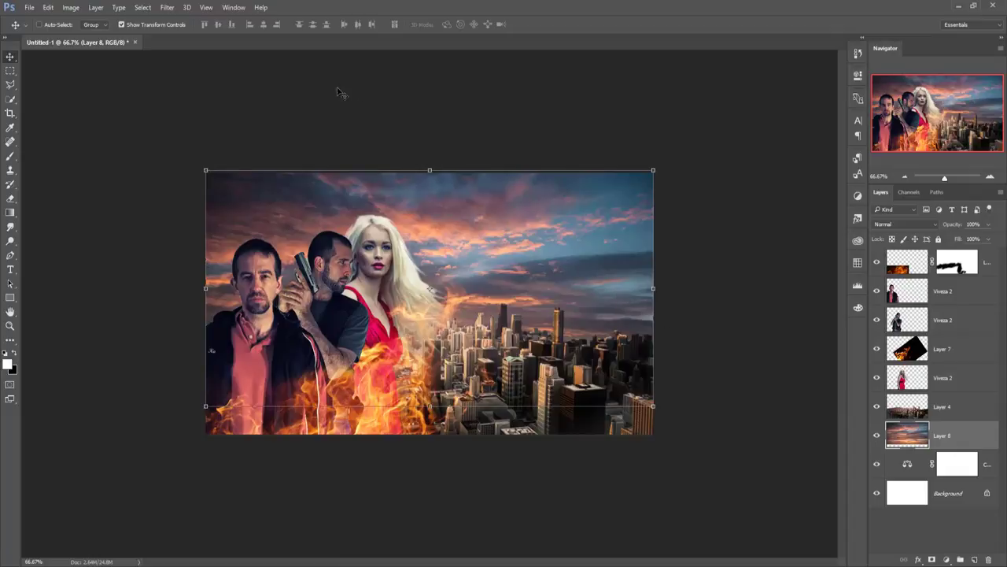
# - Apply a 47.8-pixel Gaussian Blur to the sky Layer 8
pyautogui.click(168, 9)
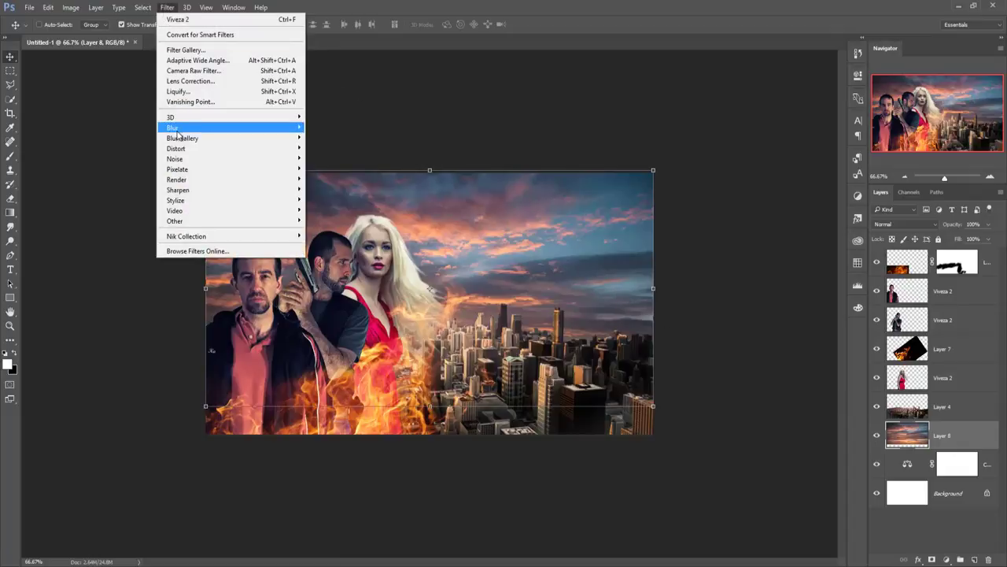
pyautogui.click(344, 169)
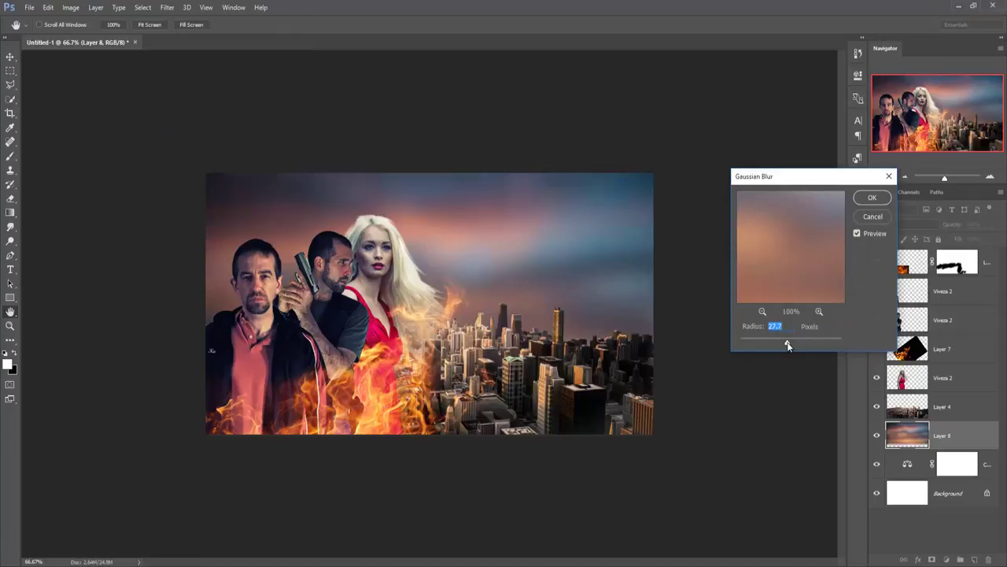
pyautogui.moveTo(788, 345); pyautogui.dragTo(794, 347)
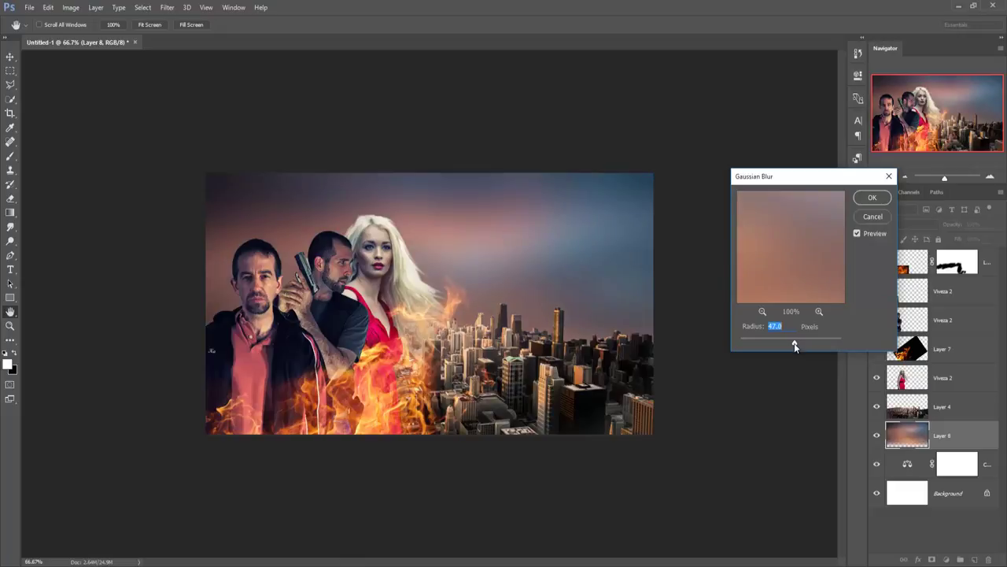
pyautogui.click(869, 197)
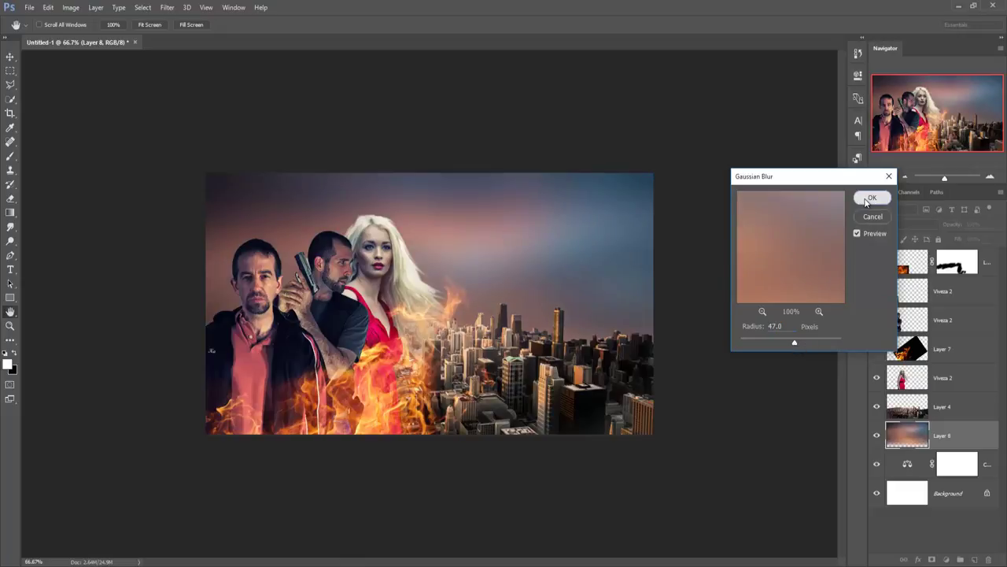
# - Hide the masked top fire layer and duplicate Layer 7 twice
pyautogui.press('v')
pyautogui.click(909, 262)
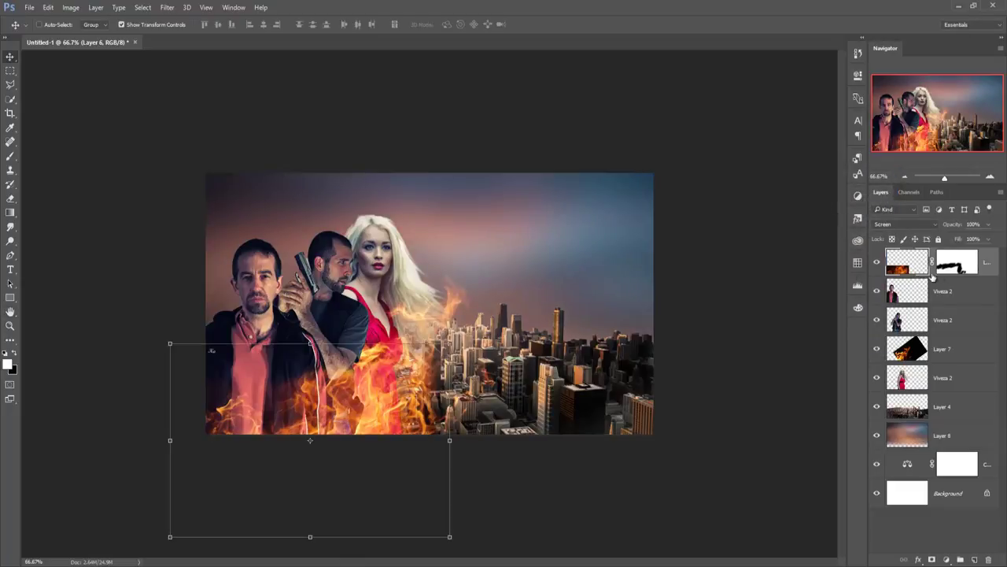
pyautogui.click(929, 352)
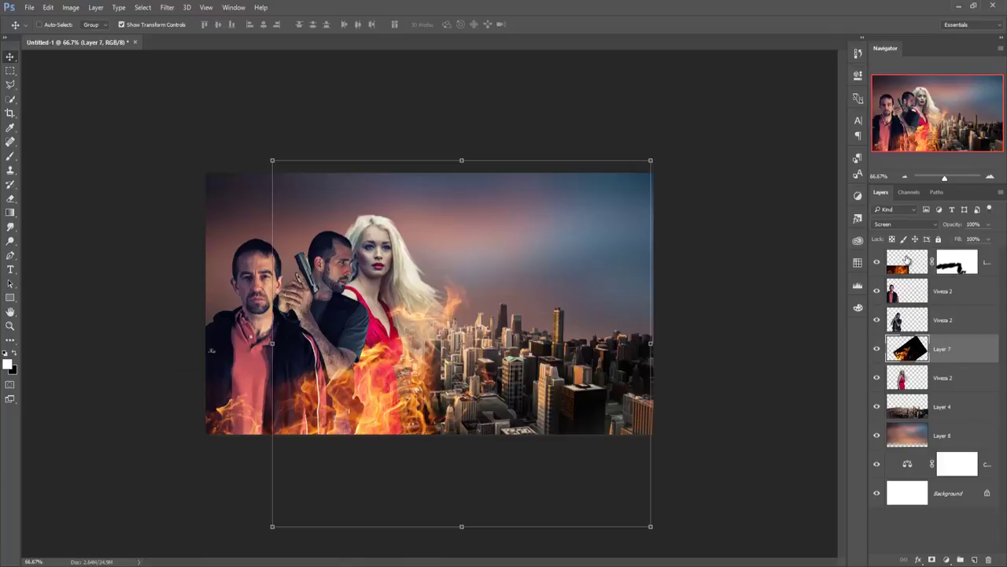
pyautogui.click(907, 262)
pyautogui.click(952, 349)
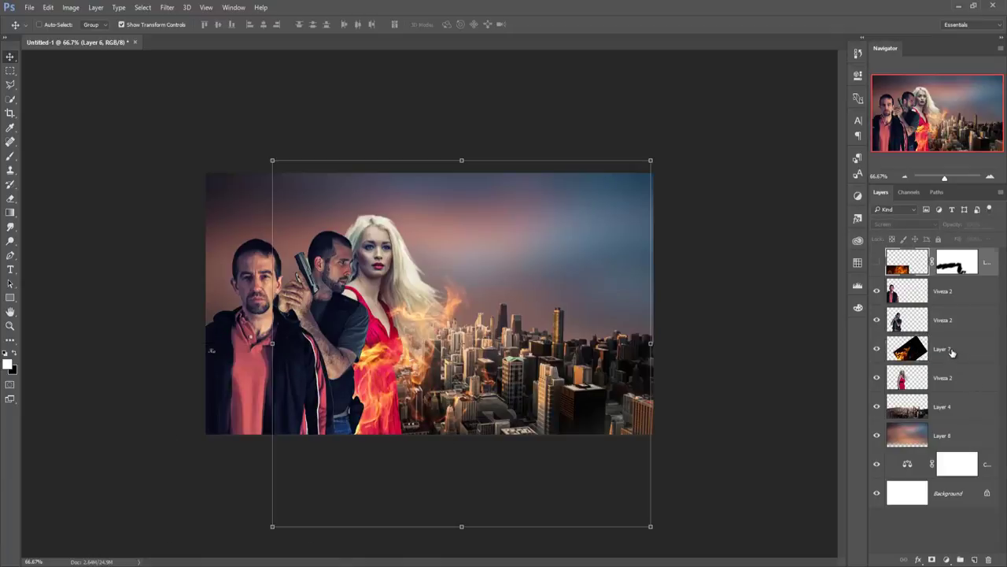
pyautogui.rightClick(952, 348)
pyautogui.click(861, 120)
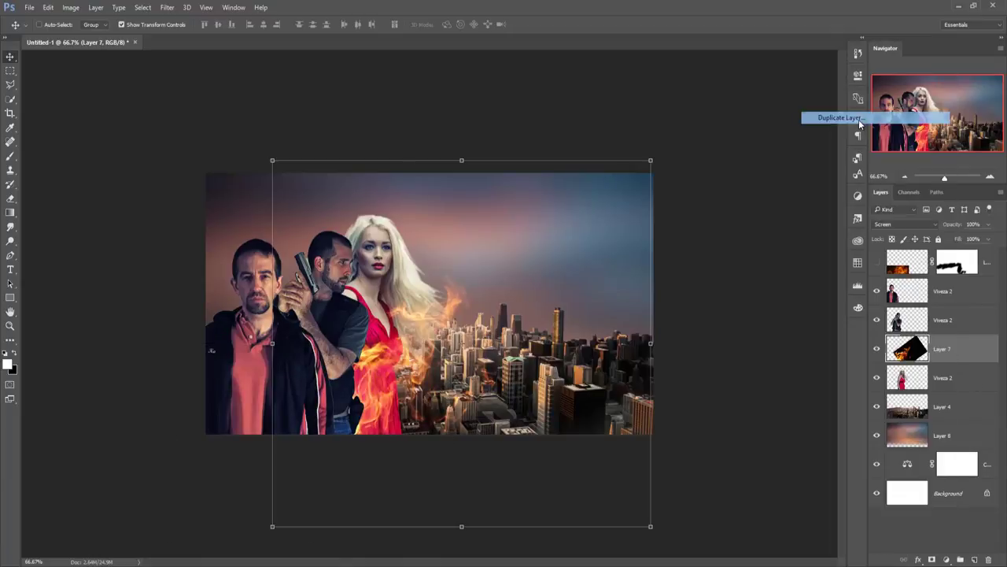
pyautogui.click(597, 180)
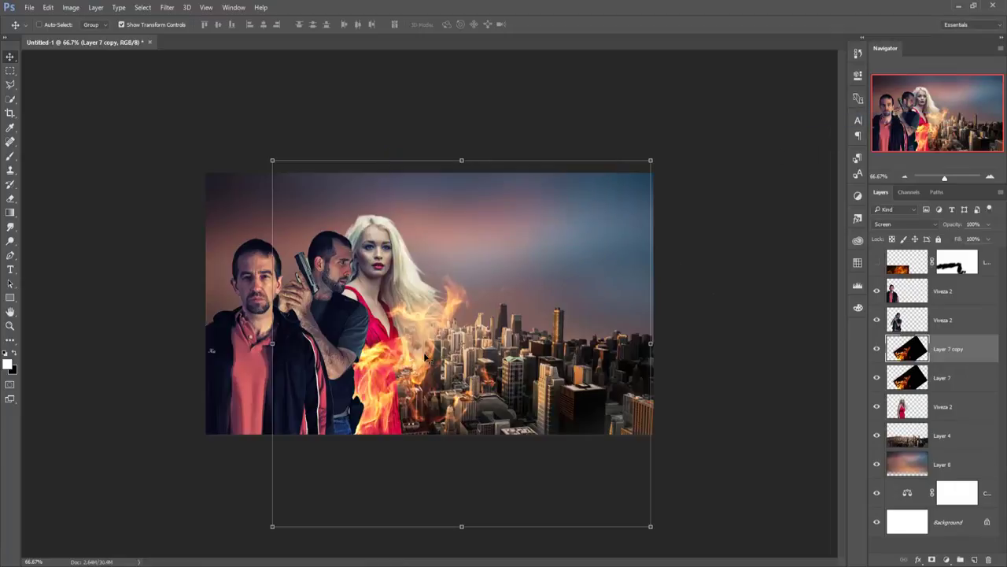
pyautogui.rightClick(954, 358)
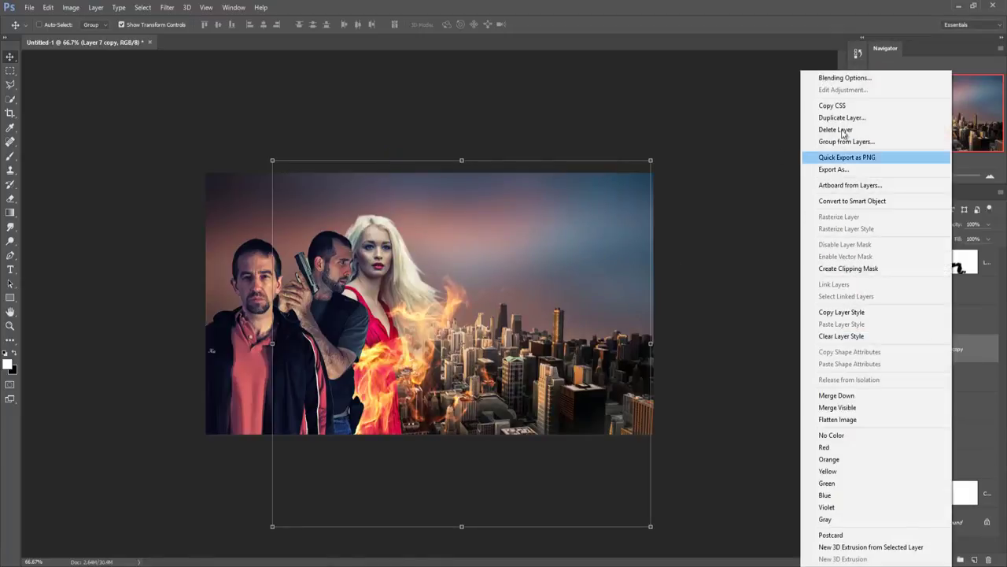
pyautogui.click(834, 118)
pyautogui.click(596, 179)
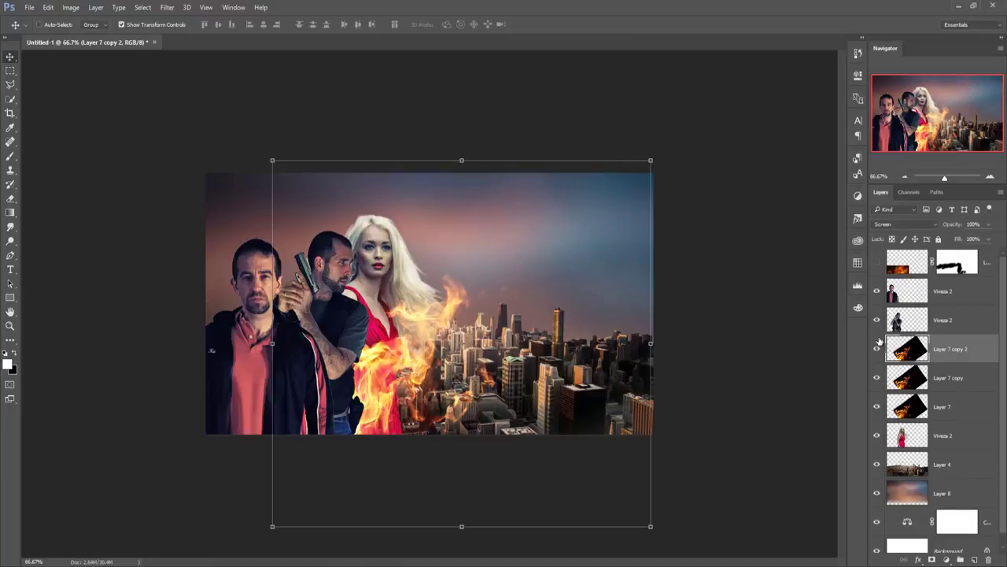
# - Move Layer 7 copy 2 to the top and scale it to about 115% over the front man
pyautogui.moveTo(952, 347); pyautogui.dragTo(960, 262)
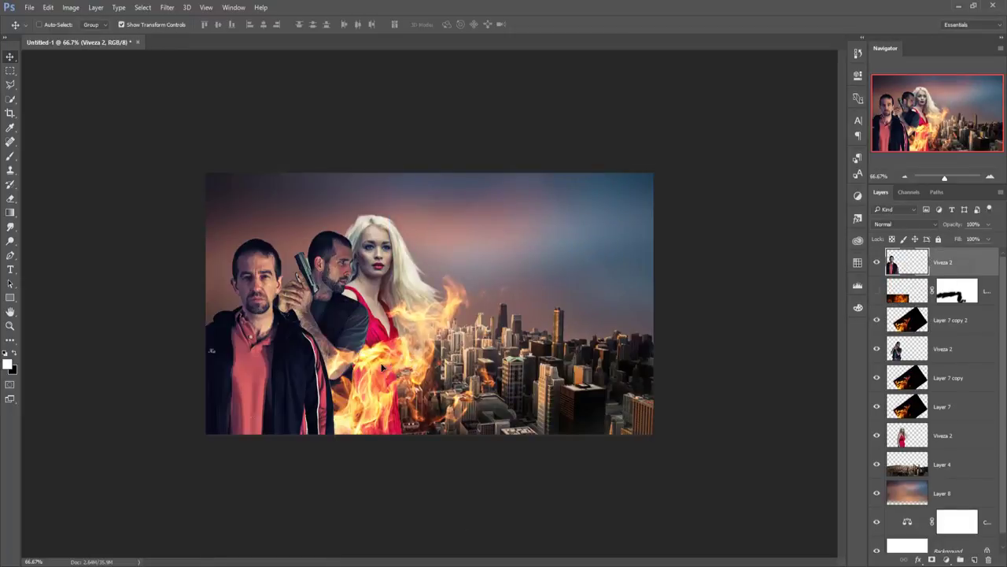
pyautogui.moveTo(407, 367)
pyautogui.mouseDown()
pyautogui.moveTo(386, 372)
pyautogui.moveTo(395, 365)
pyautogui.mouseUp()
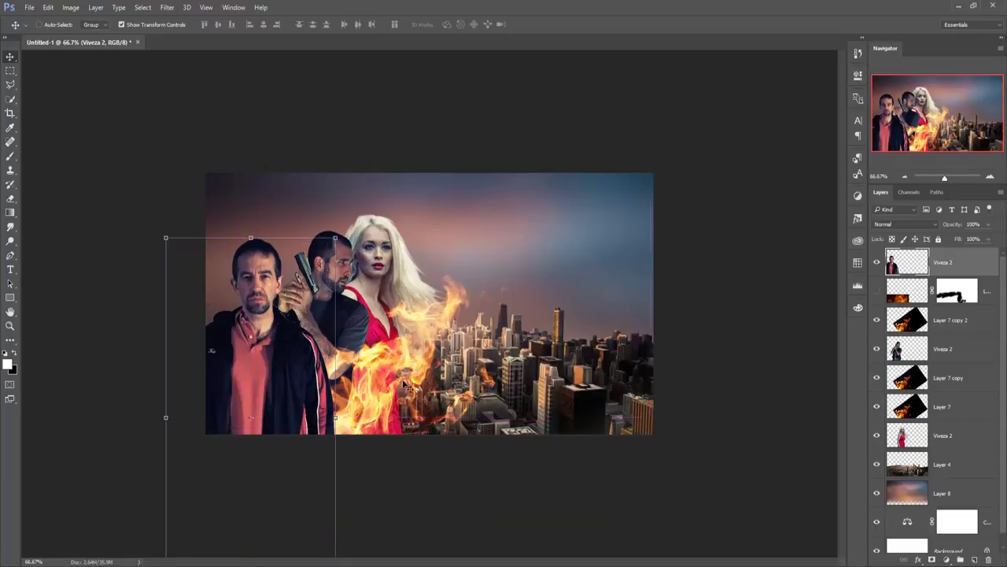
pyautogui.moveTo(926, 328); pyautogui.dragTo(913, 258)
pyautogui.moveTo(372, 386); pyautogui.dragTo(268, 422)
pyautogui.moveTo(546, 194)
pyautogui.mouseDown()
pyautogui.moveTo(569, 189)
pyautogui.moveTo(572, 167)
pyautogui.mouseUp()
pyautogui.moveTo(291, 380); pyautogui.dragTo(318, 374)
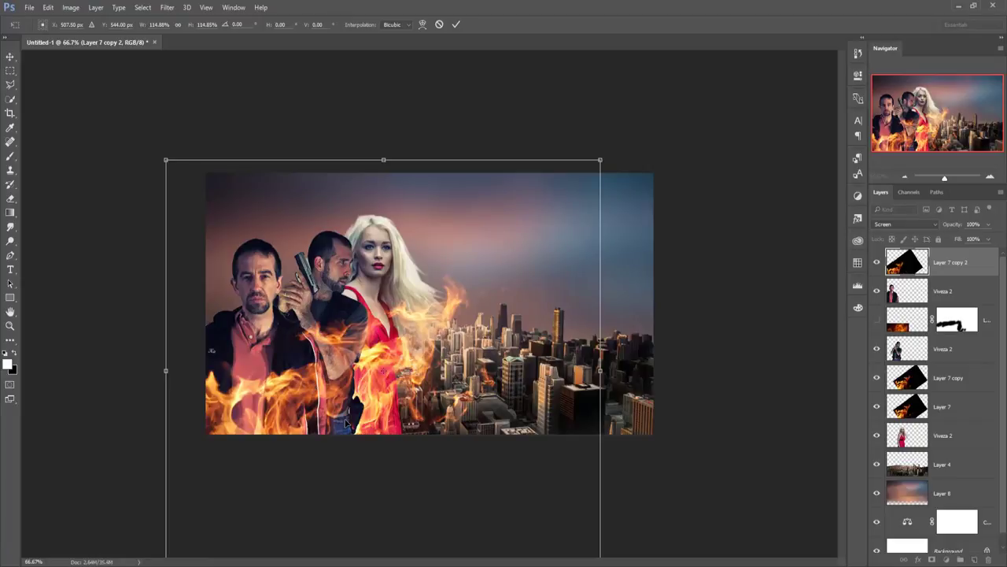
pyautogui.click(456, 24)
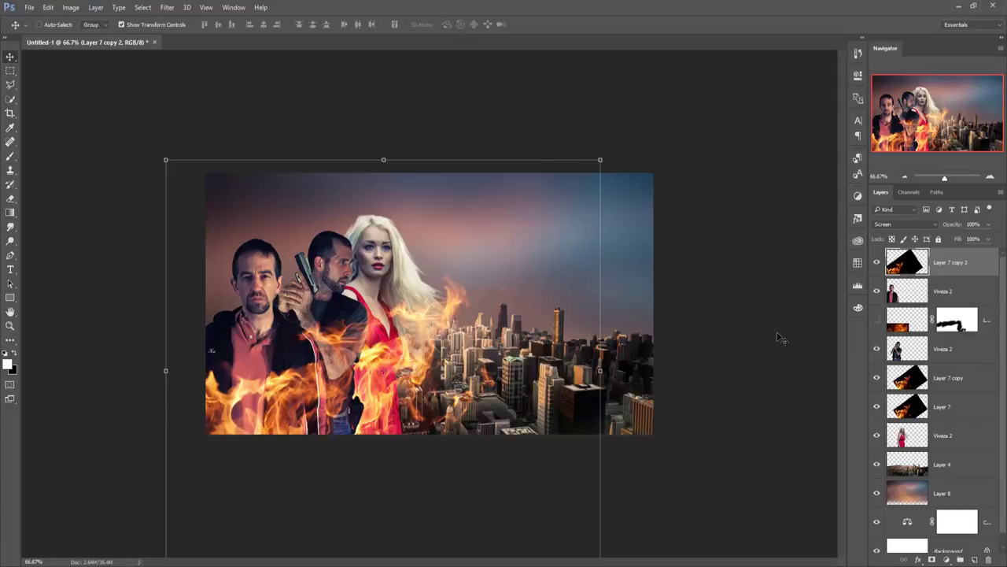
pyautogui.hotkey('ctrl', 'h')
pyautogui.hotkey('ctrl', 'h')
pyautogui.click(915, 489)
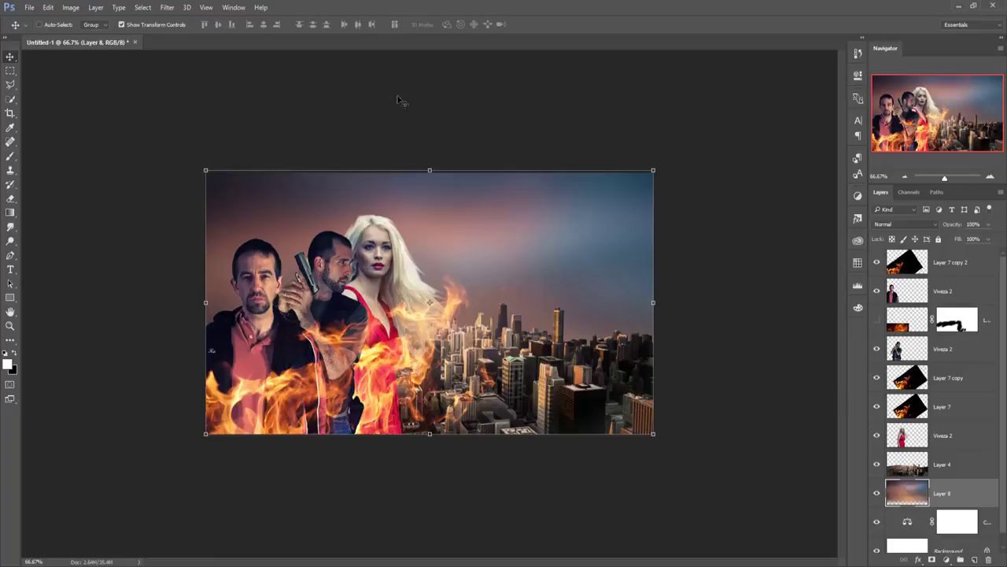
# - Raise Layer 8's sky Temperature to about +18 with the Camera Raw Filter
pyautogui.click(168, 8)
pyautogui.moveTo(178, 148)
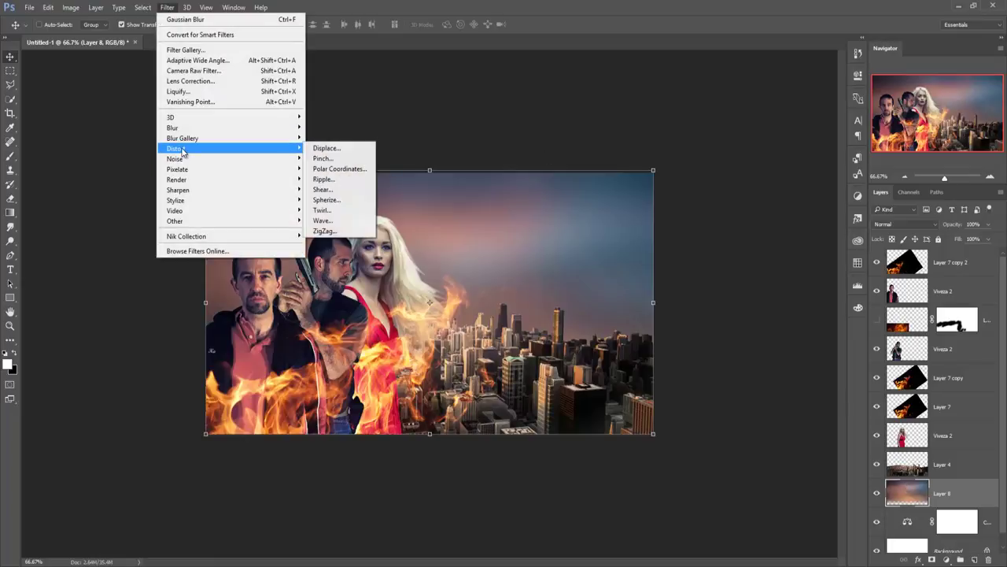
pyautogui.click(191, 81)
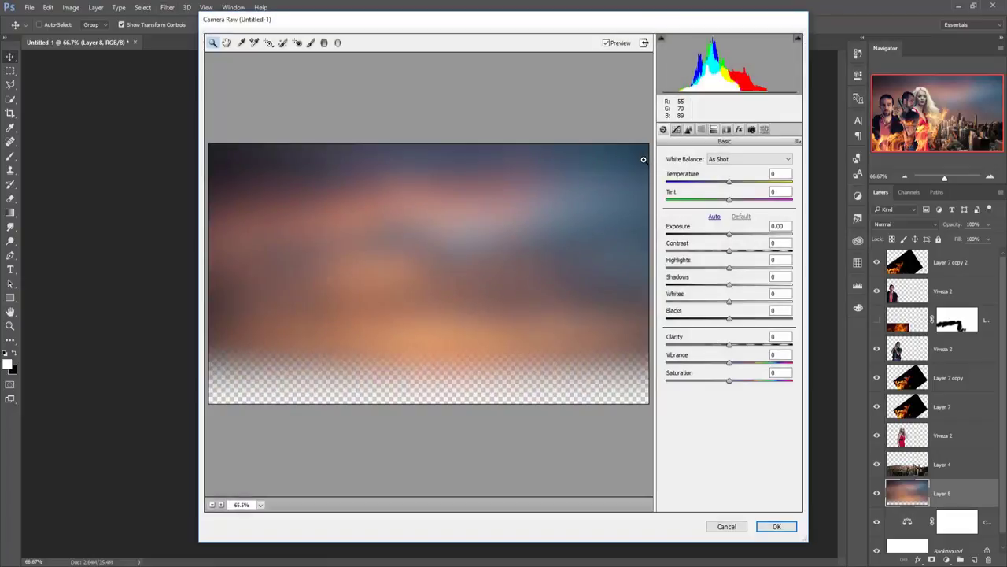
pyautogui.moveTo(729, 182); pyautogui.dragTo(739, 182)
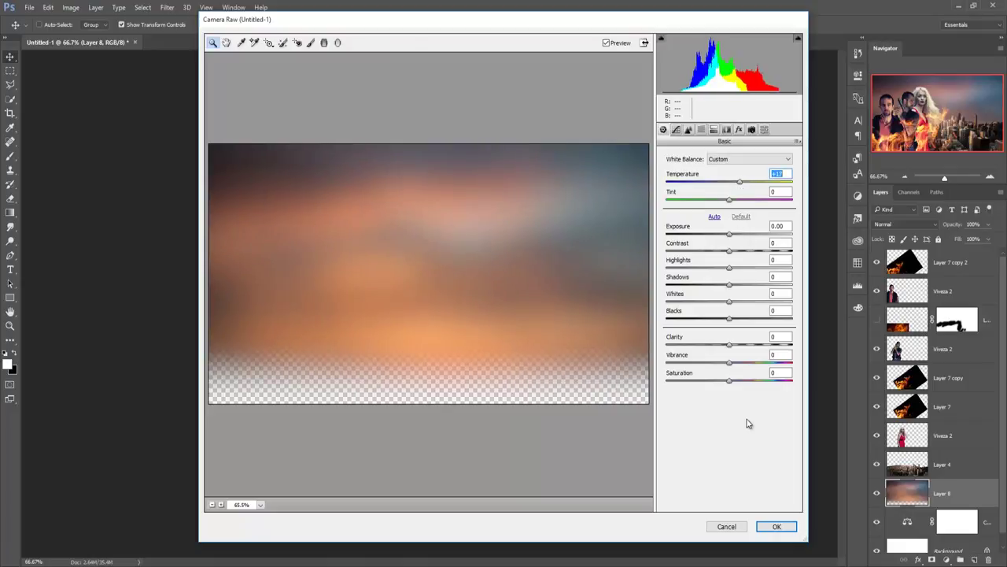
pyautogui.click(777, 526)
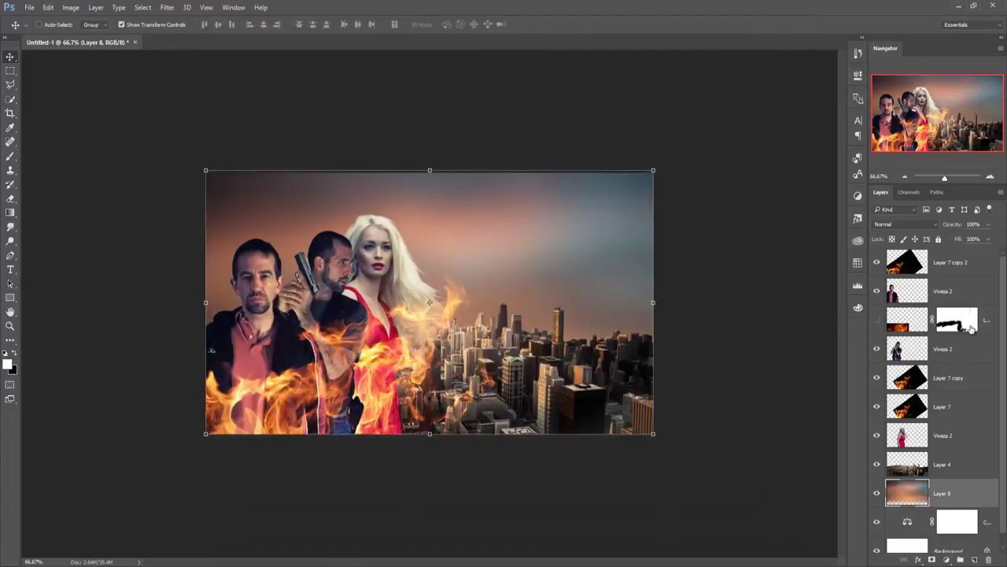
# - Add a Color Balance layer above Layer 7 copy 2 with midtones Cyan–Red +31, Yellow–Blue -13
pyautogui.click(960, 266)
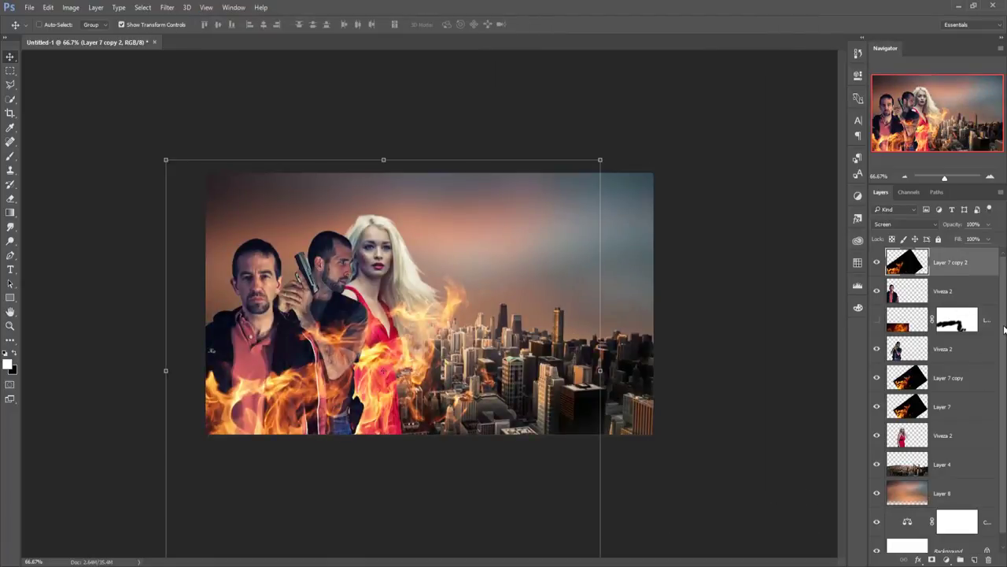
pyautogui.click(946, 559)
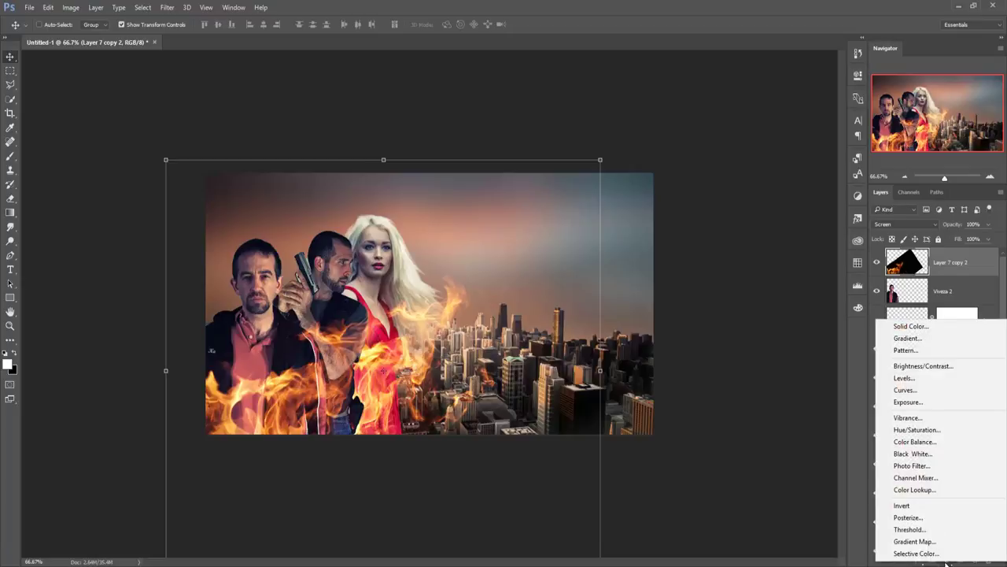
pyautogui.click(921, 441)
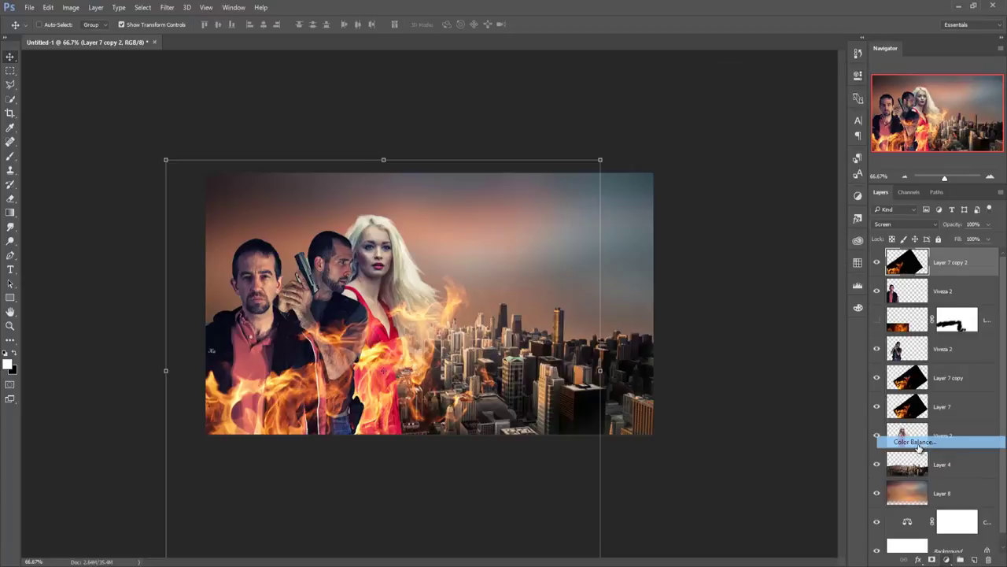
pyautogui.moveTo(754, 132); pyautogui.dragTo(772, 132)
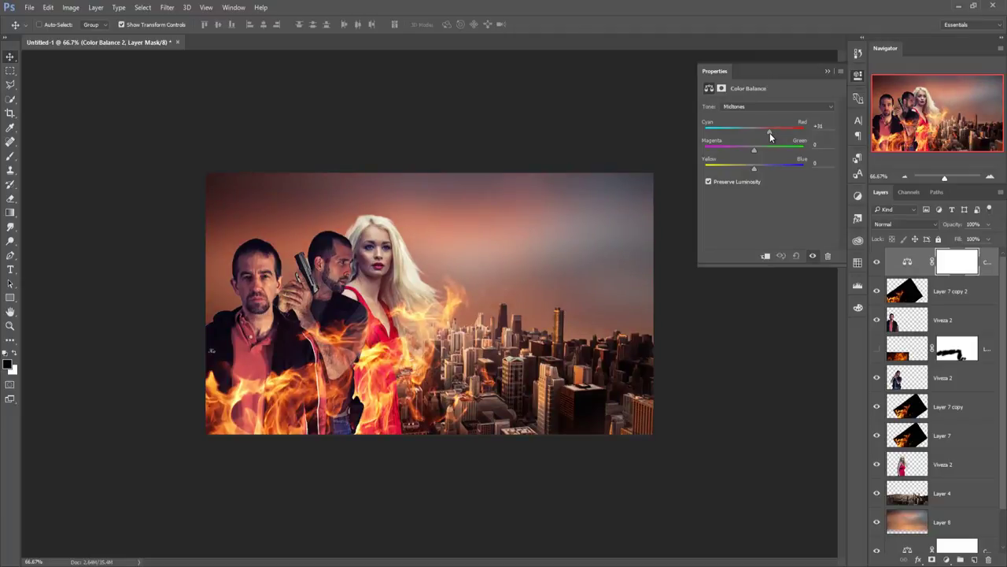
pyautogui.moveTo(753, 168)
pyautogui.mouseDown()
pyautogui.moveTo(764, 176)
pyautogui.moveTo(748, 171)
pyautogui.mouseUp()
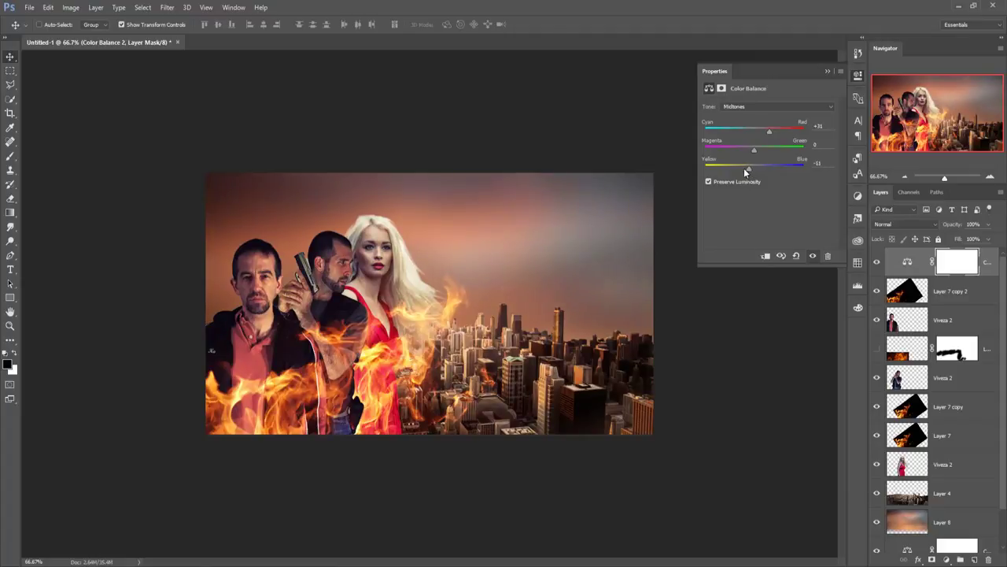
# - Close the Color Balance settings and select the adjustment layer itself instead of its mask
pyautogui.click(826, 73)
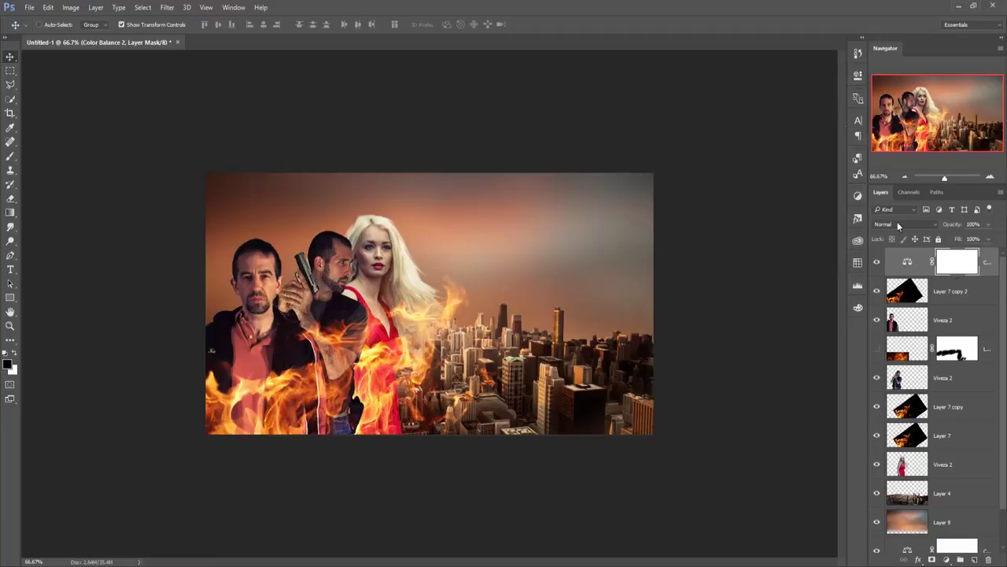
pyautogui.click(988, 266)
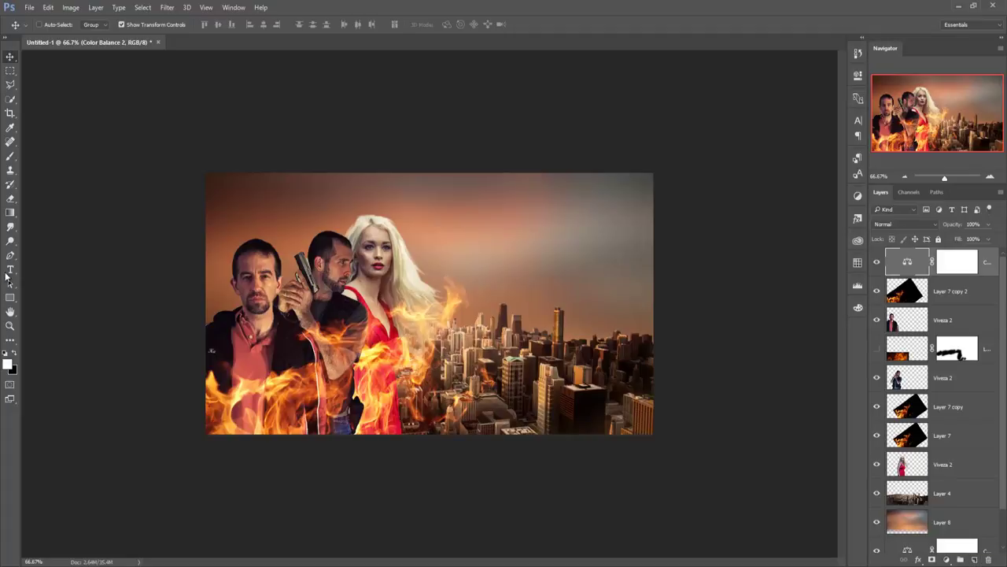
# - Type the title 'THE CITY' in the upper-right sky of the poster
pyautogui.click(10, 269)
pyautogui.click(520, 212)
pyautogui.write('THE CITY')
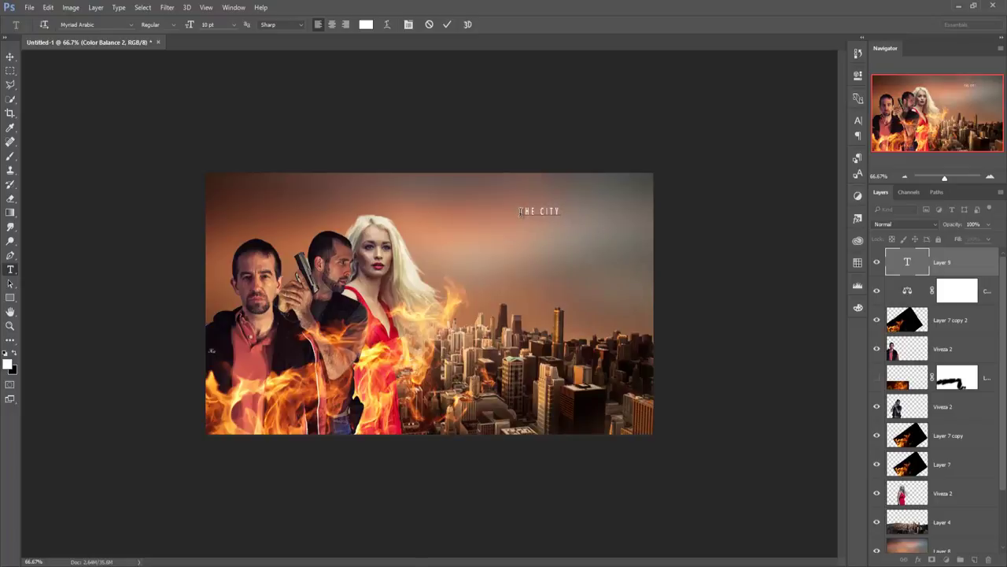
pyautogui.click(447, 25)
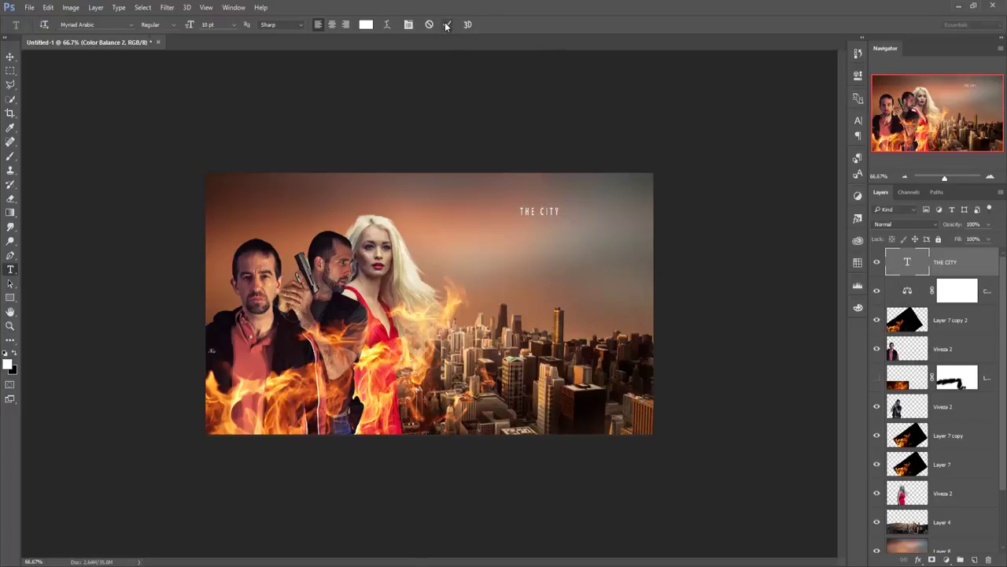
# - Free-transform THE CITY into a tall block, about 235% wide and 553% tall
pyautogui.click(11, 58)
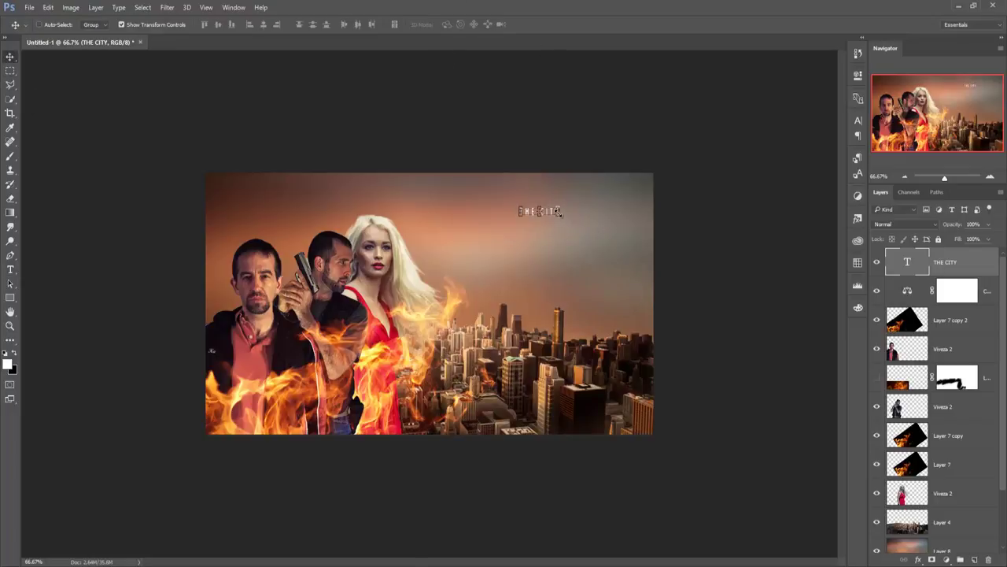
pyautogui.hotkey('ctrl', 't')
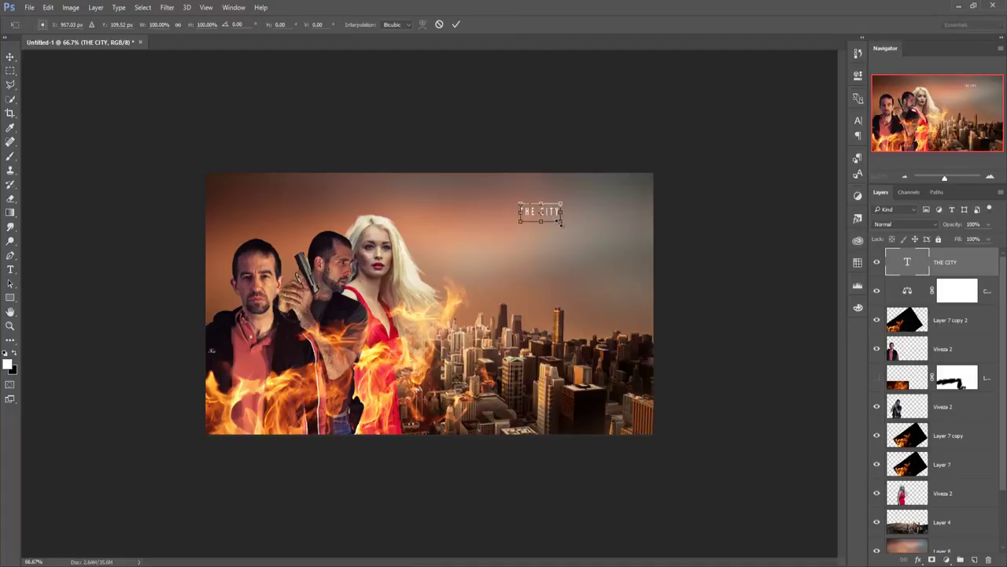
pyautogui.moveTo(561, 223); pyautogui.dragTo(587, 301)
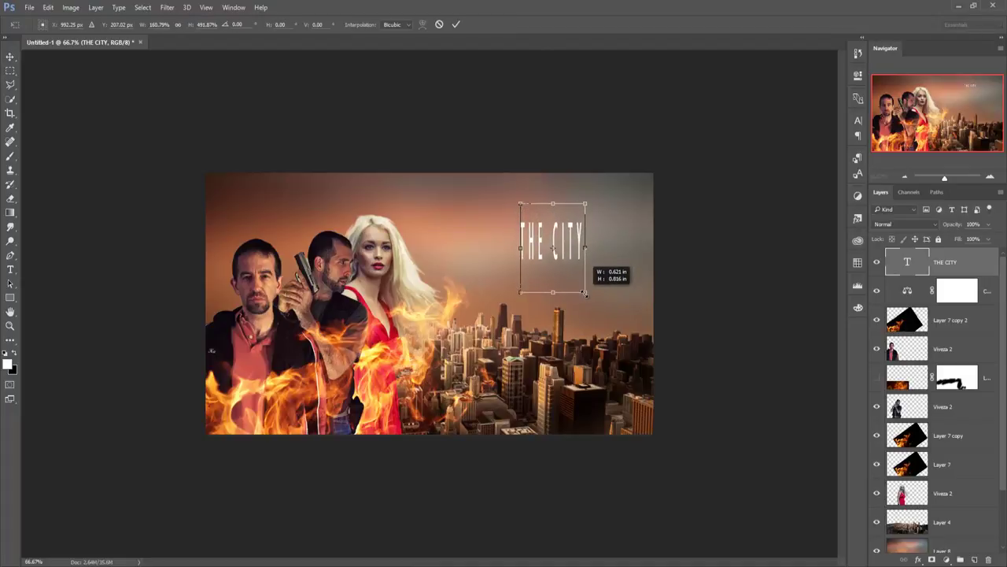
pyautogui.moveTo(586, 302); pyautogui.dragTo(588, 304)
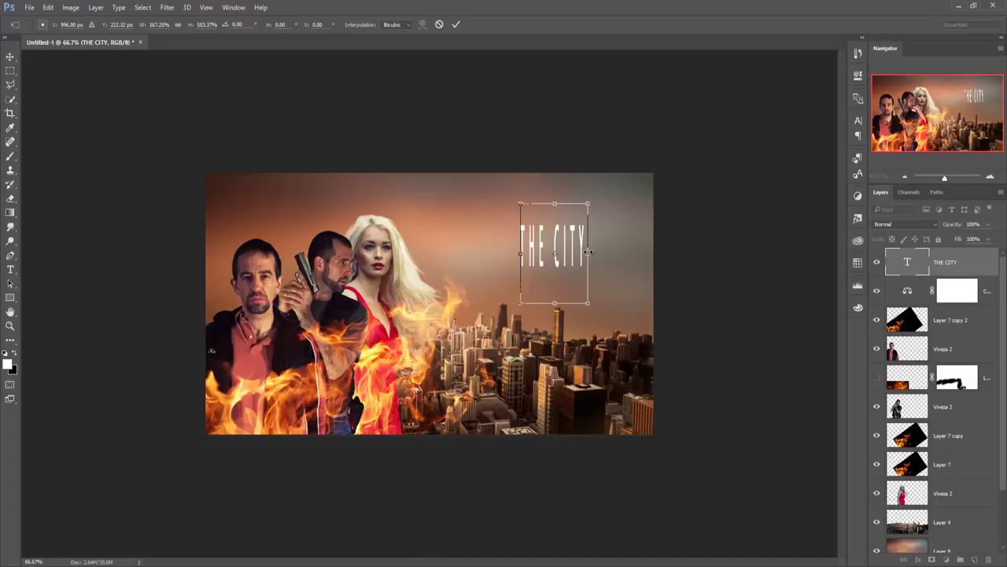
pyautogui.moveTo(587, 253)
pyautogui.mouseDown()
pyautogui.moveTo(591, 225)
pyautogui.moveTo(598, 229)
pyautogui.mouseUp()
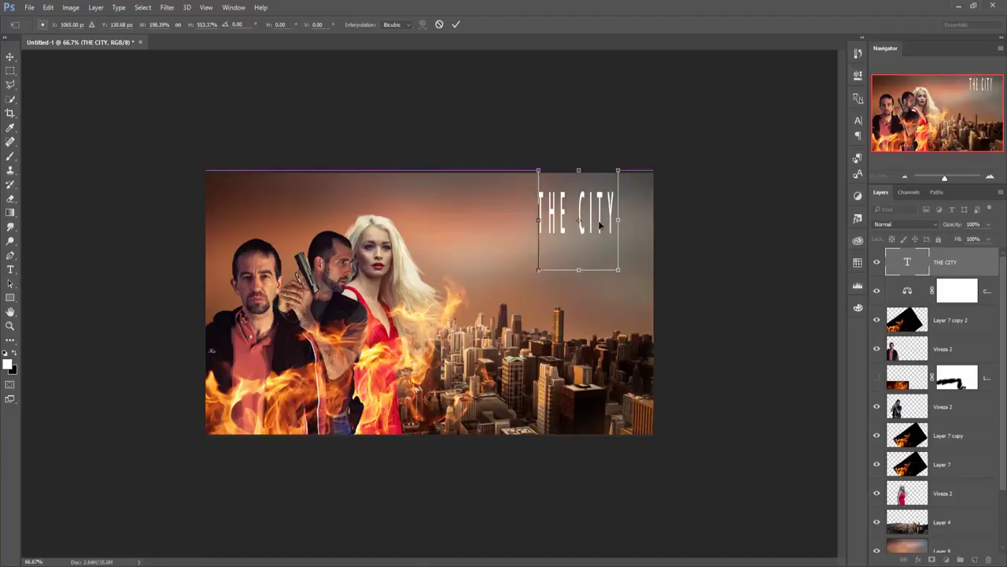
pyautogui.moveTo(538, 219); pyautogui.dragTo(534, 220)
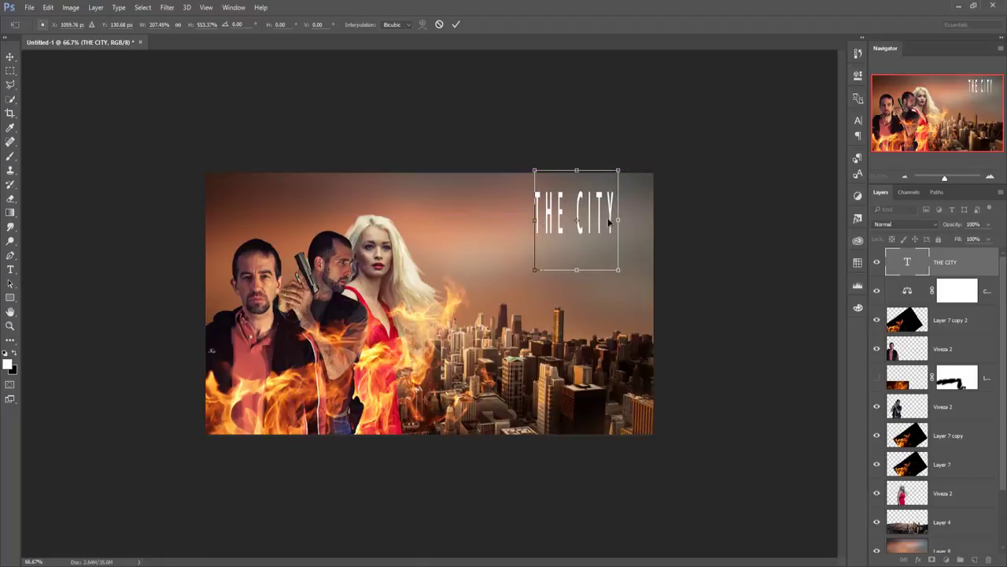
pyautogui.moveTo(622, 221); pyautogui.dragTo(628, 222)
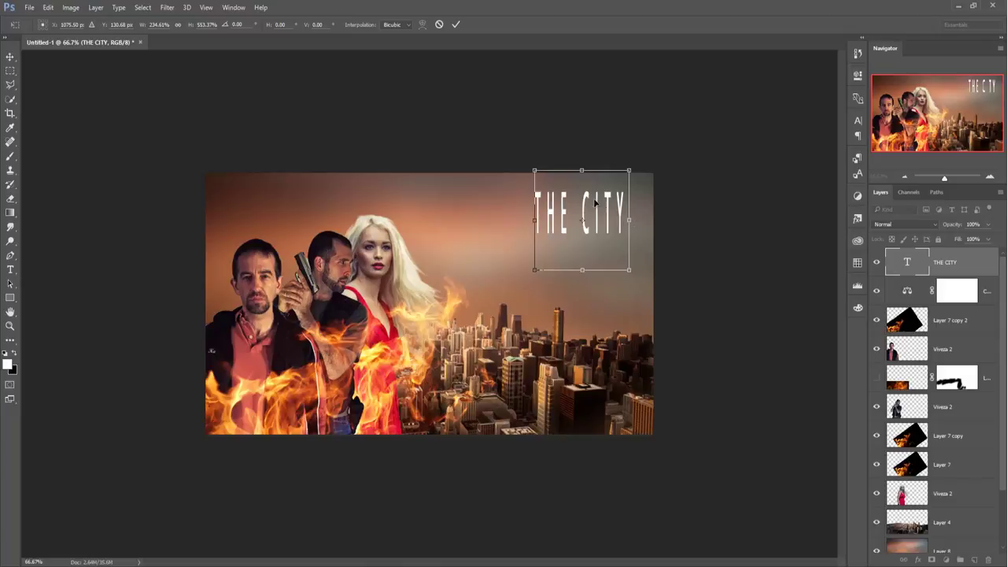
pyautogui.click(457, 24)
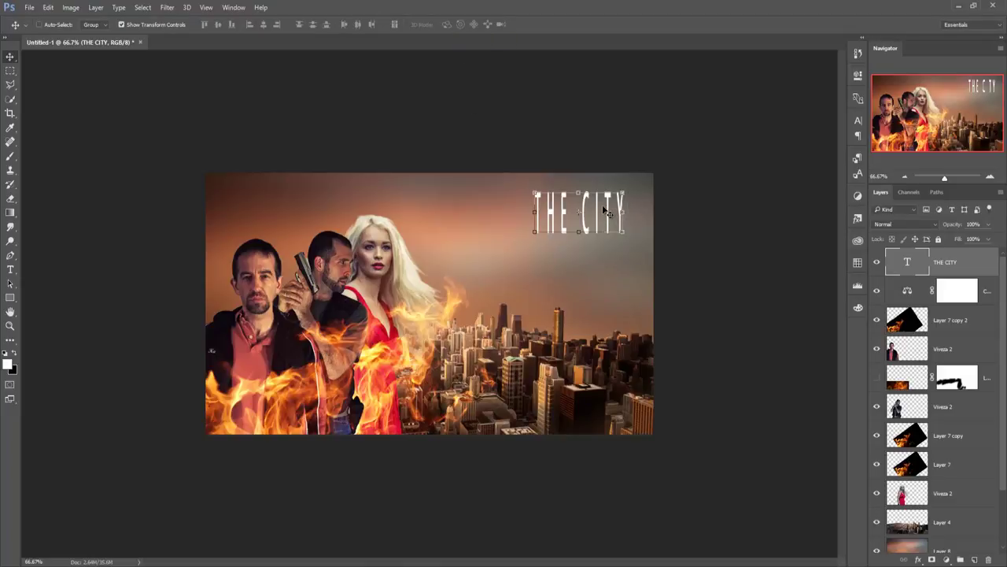
# - Type 'MOST WANTED' and place it centered directly beneath THE CITY, widened to match
pyautogui.click(11, 269)
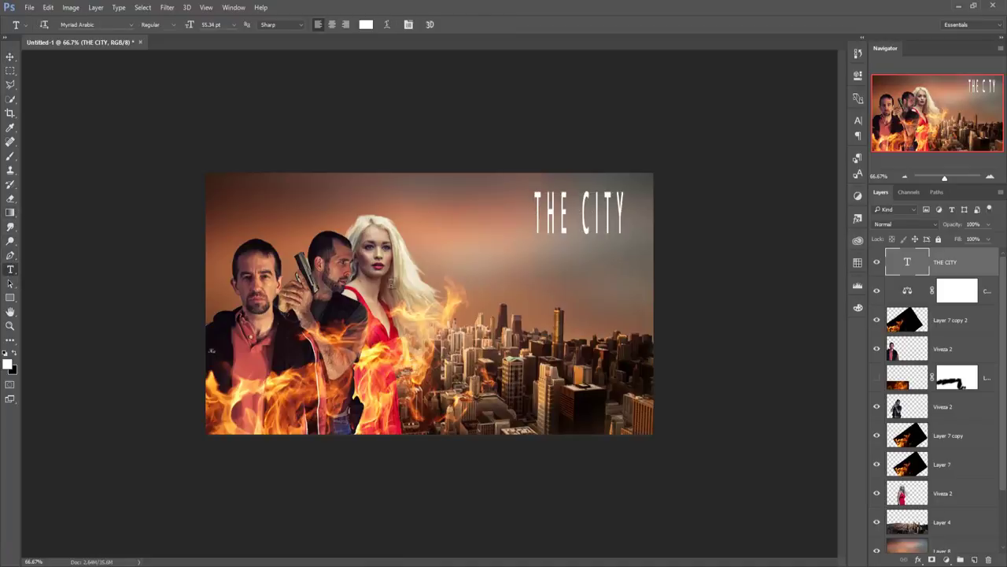
pyautogui.click(530, 257)
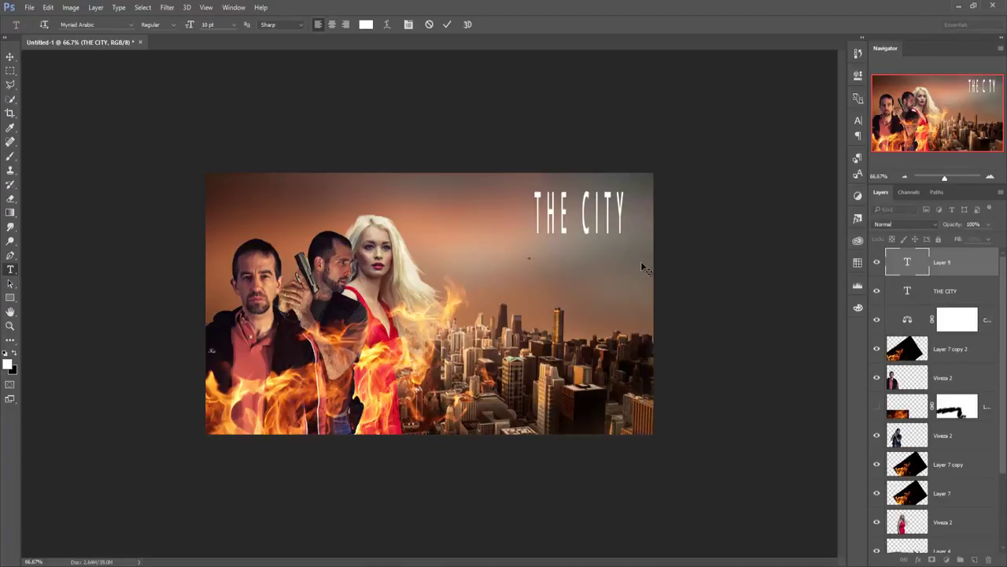
pyautogui.write('MOST')
pyautogui.write(' WANTED')
pyautogui.click(446, 25)
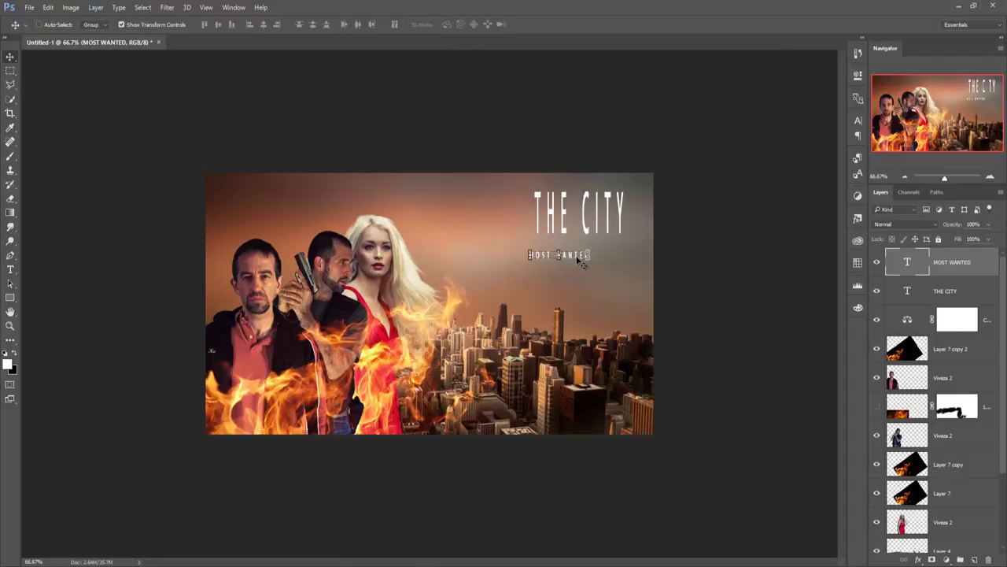
pyautogui.moveTo(580, 262); pyautogui.dragTo(578, 246)
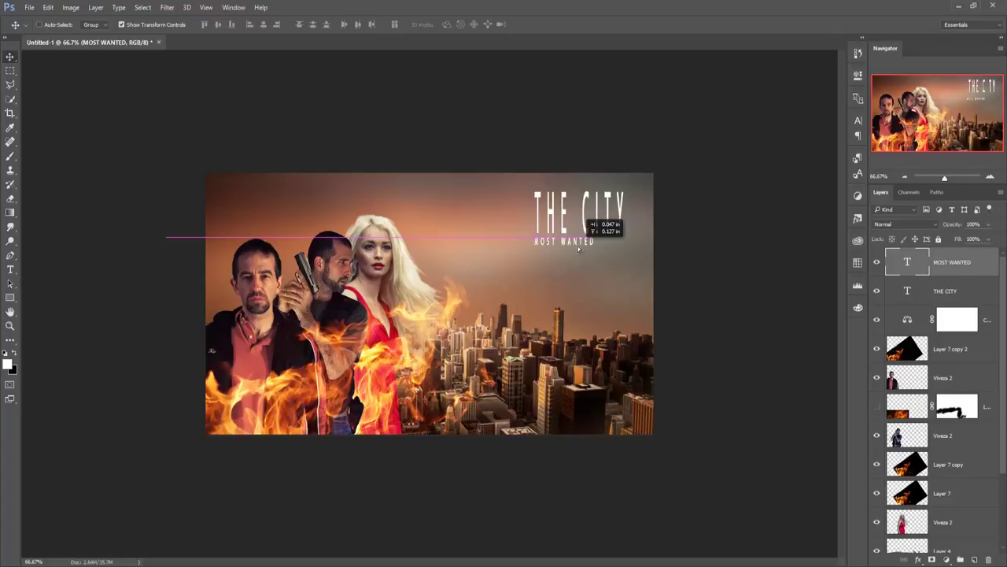
pyautogui.hotkey('ctrl', 't')
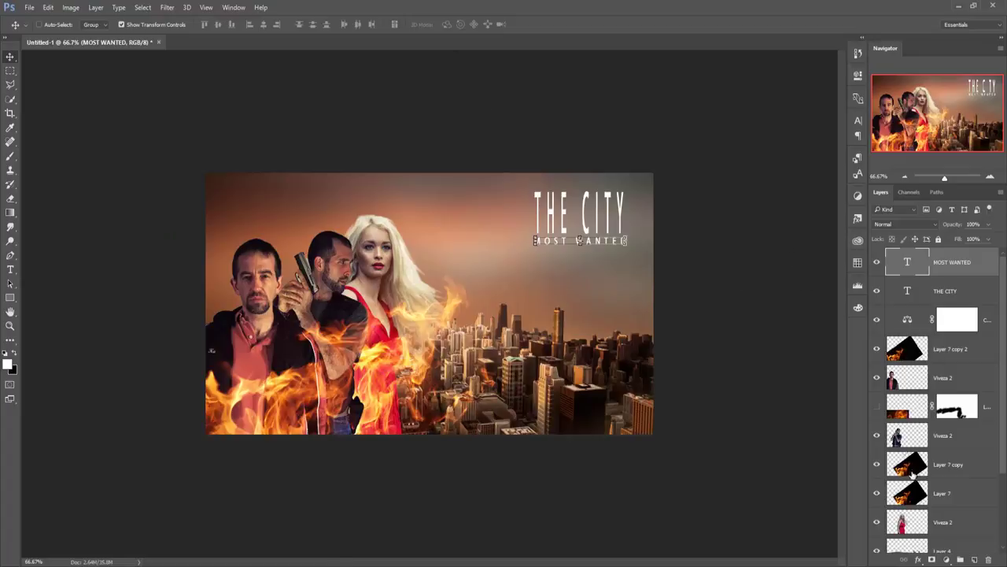
pyautogui.click(907, 523)
# - Smudge the top-left and top-right edges of the woman's hair outward on the Viveza 2 layer
pyautogui.click(10, 225)
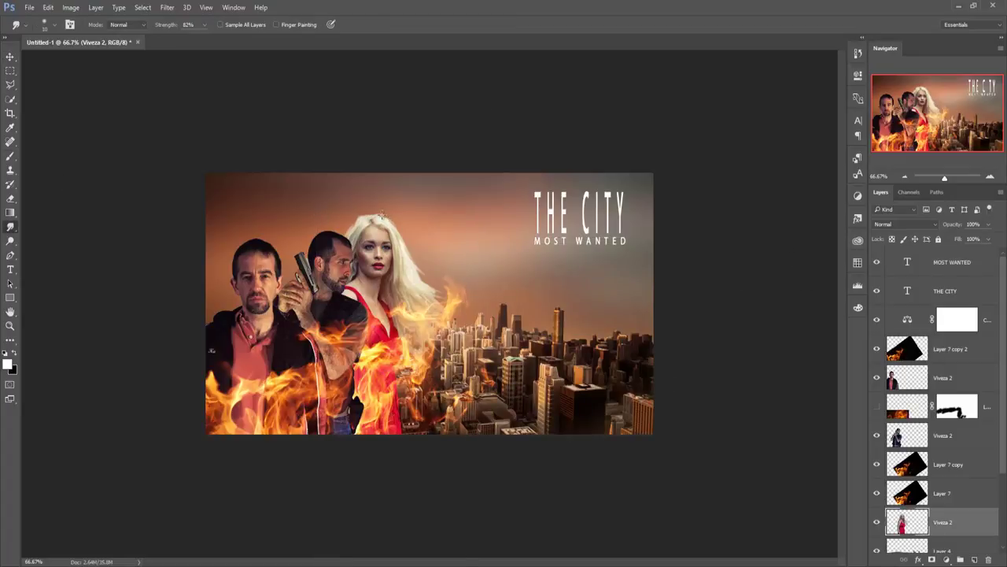
pyautogui.moveTo(360, 219)
pyautogui.mouseDown()
pyautogui.moveTo(352, 226)
pyautogui.moveTo(355, 208)
pyautogui.mouseUp()
pyautogui.hotkey('ctrl', '+')
pyautogui.hotkey('ctrl', '+')
pyautogui.hotkey('ctrl', '+')
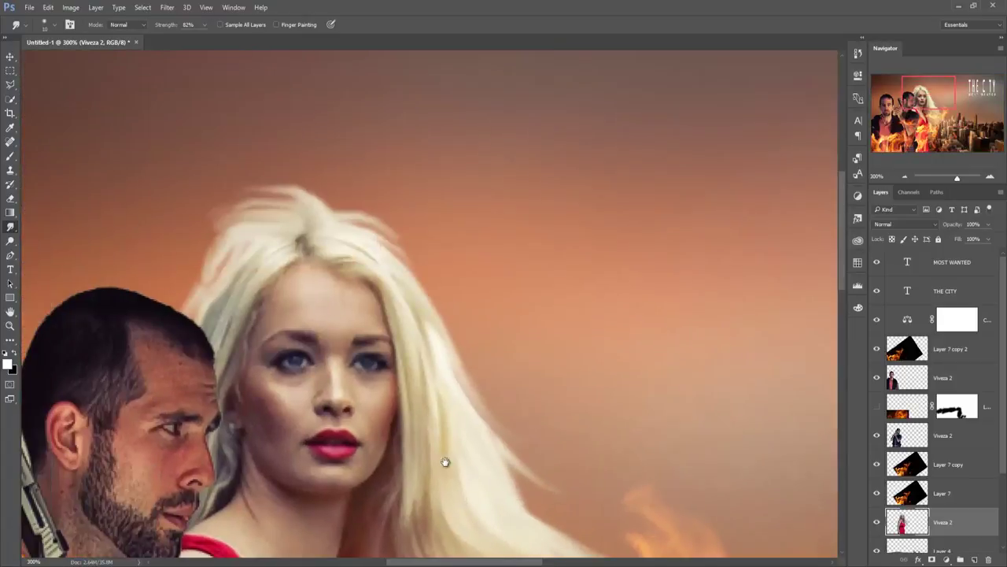
pyautogui.moveTo(277, 197)
pyautogui.mouseDown()
pyautogui.moveTo(236, 198)
pyautogui.moveTo(200, 253)
pyautogui.mouseUp()
pyautogui.moveTo(236, 222)
pyautogui.mouseDown()
pyautogui.moveTo(192, 279)
pyautogui.moveTo(190, 317)
pyautogui.mouseUp()
pyautogui.moveTo(348, 217); pyautogui.dragTo(400, 245)
pyautogui.moveTo(329, 203)
pyautogui.mouseDown()
pyautogui.moveTo(373, 218)
pyautogui.moveTo(441, 311)
pyautogui.mouseUp()
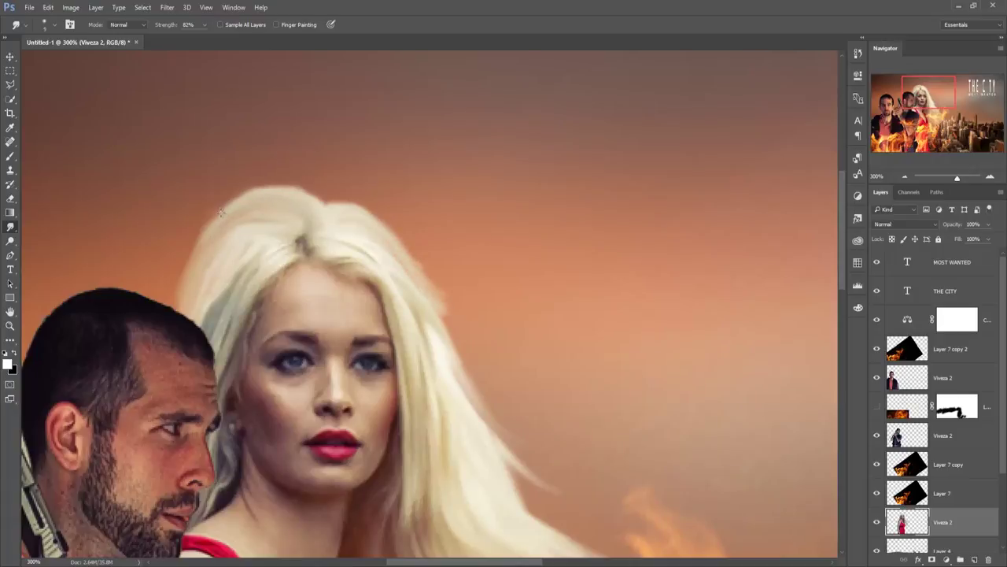
pyautogui.click(11, 57)
pyautogui.hotkey('ctrl', '1')
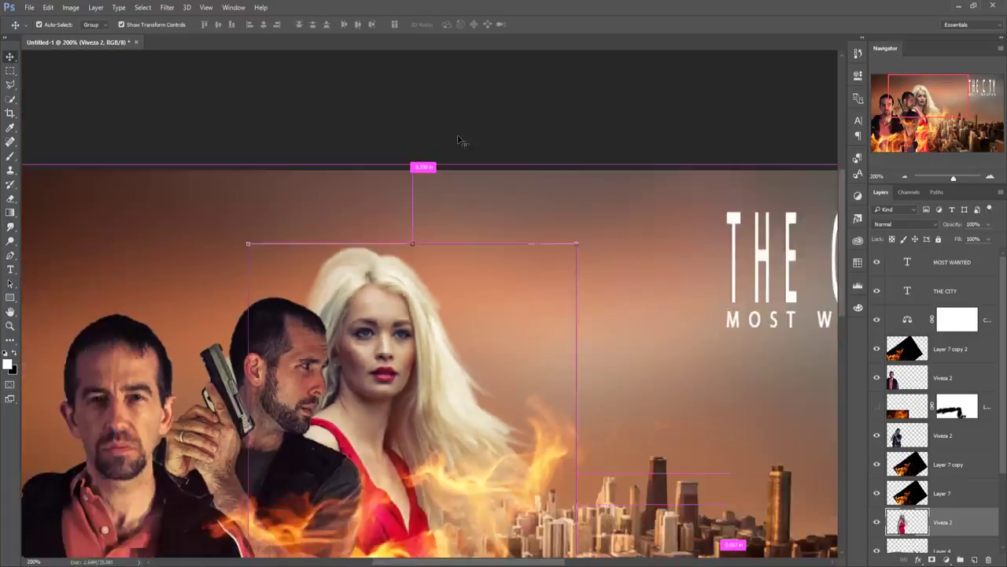
# - Add empty Layer 9 below the title layers and marquee-select a rectangle around MOST WANTED
pyautogui.keyDown('ctrl'); pyautogui.click(620, 211); pyautogui.keyUp('ctrl')
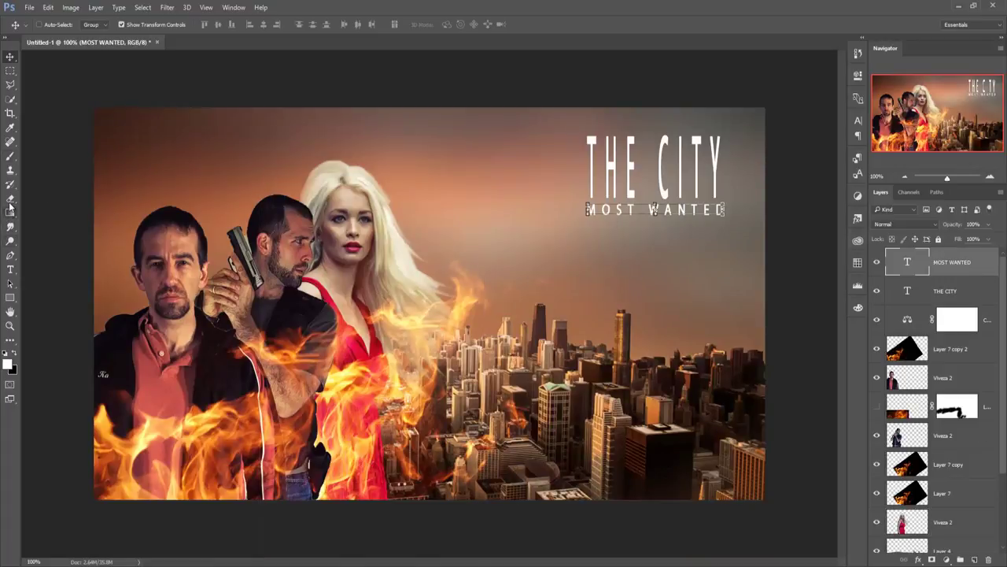
pyautogui.click(10, 70)
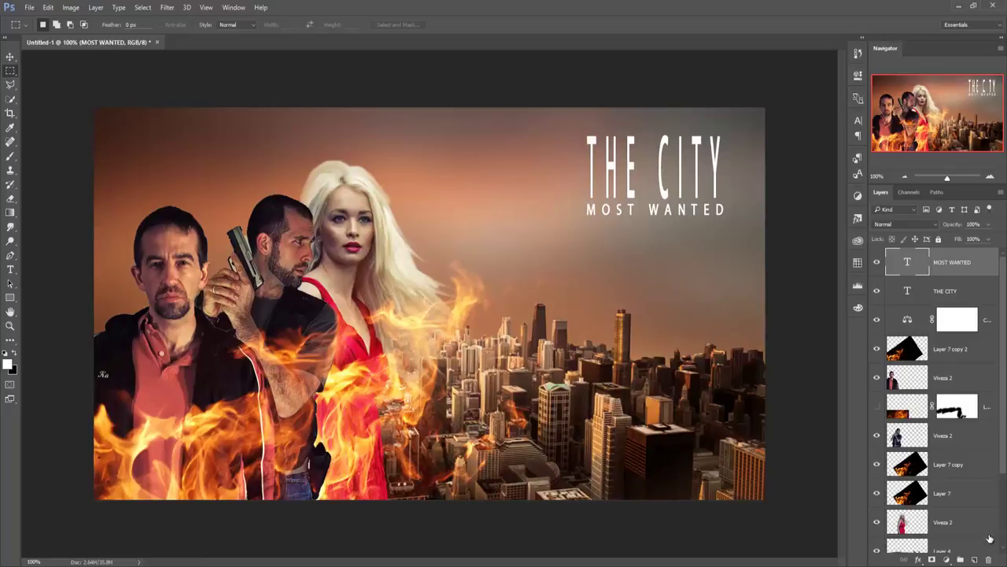
pyautogui.click(975, 560)
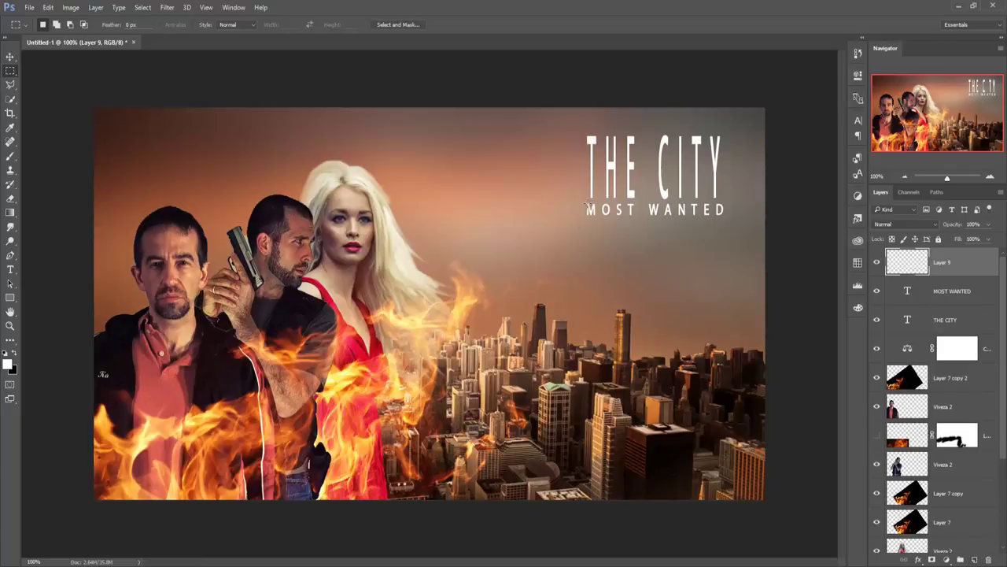
pyautogui.moveTo(582, 202); pyautogui.dragTo(725, 219)
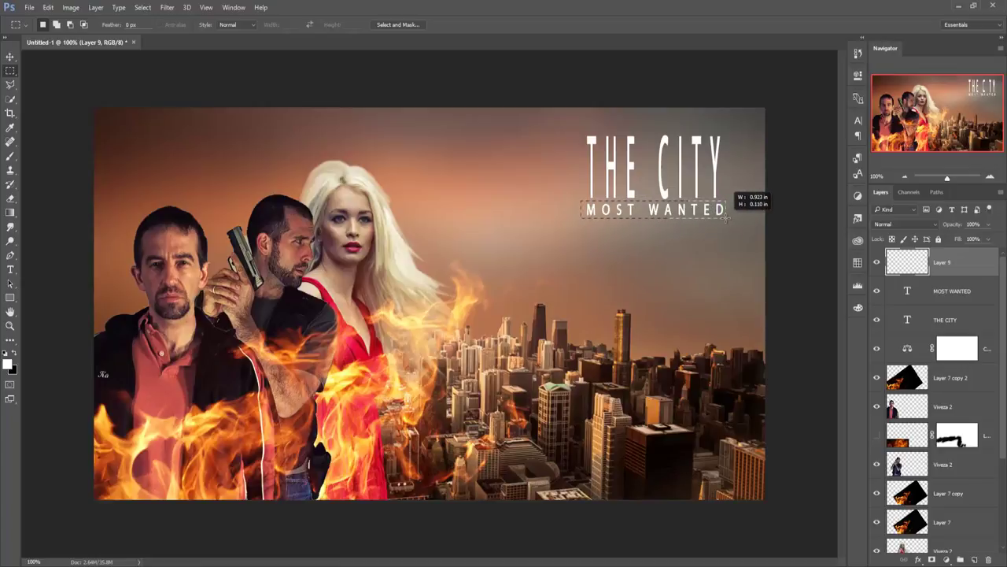
pyautogui.moveTo(726, 219); pyautogui.dragTo(725, 218)
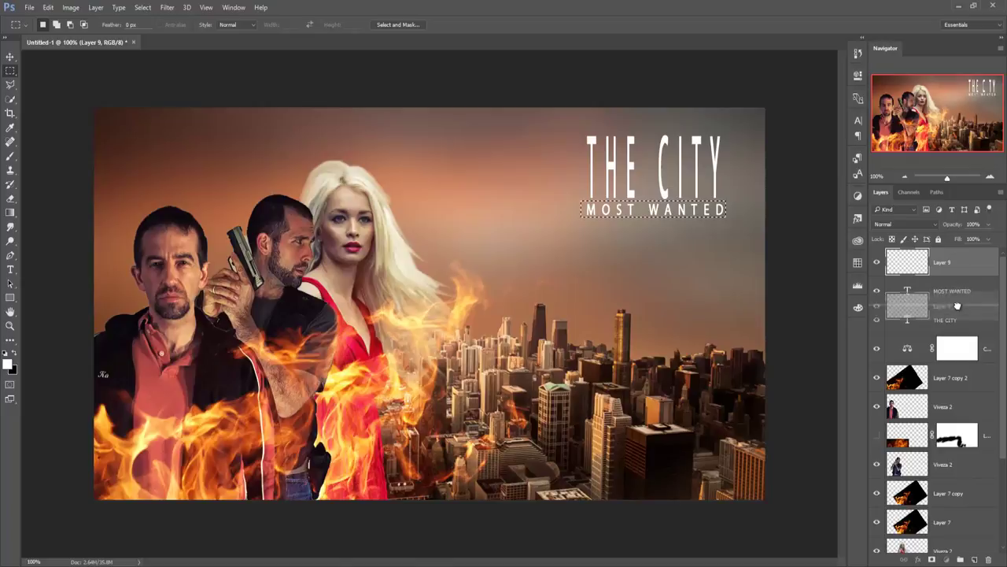
pyautogui.moveTo(954, 322); pyautogui.dragTo(956, 323)
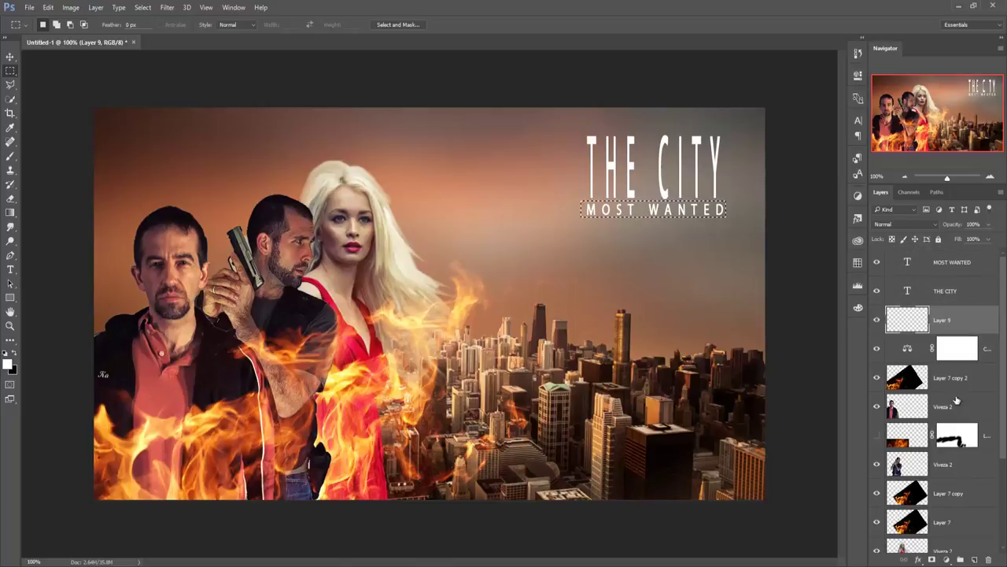
# - Fill the selection with a dark blue (1d2a3f) Solid Color layer at 30% opacity
pyautogui.click(947, 558)
pyautogui.click(912, 322)
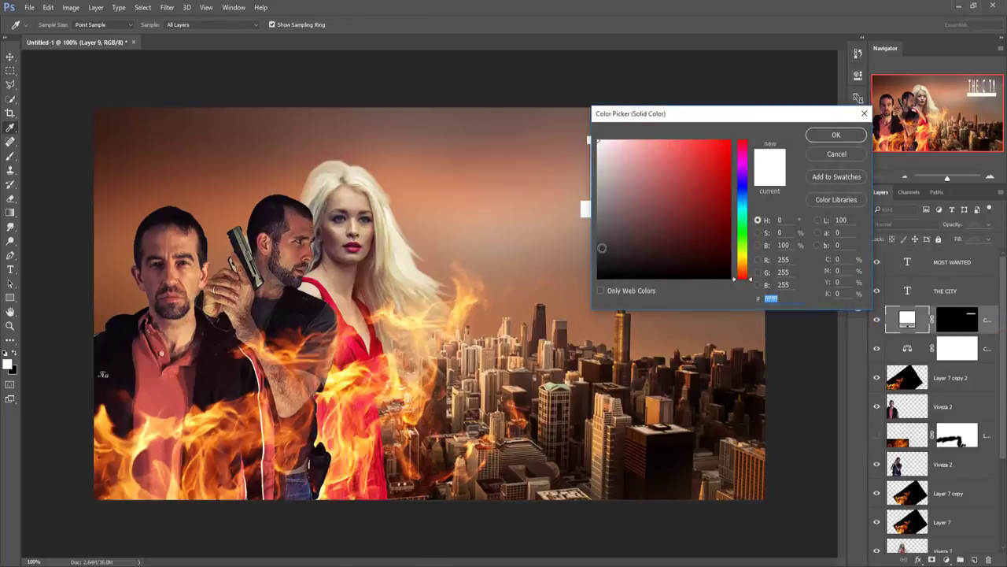
pyautogui.click(599, 233)
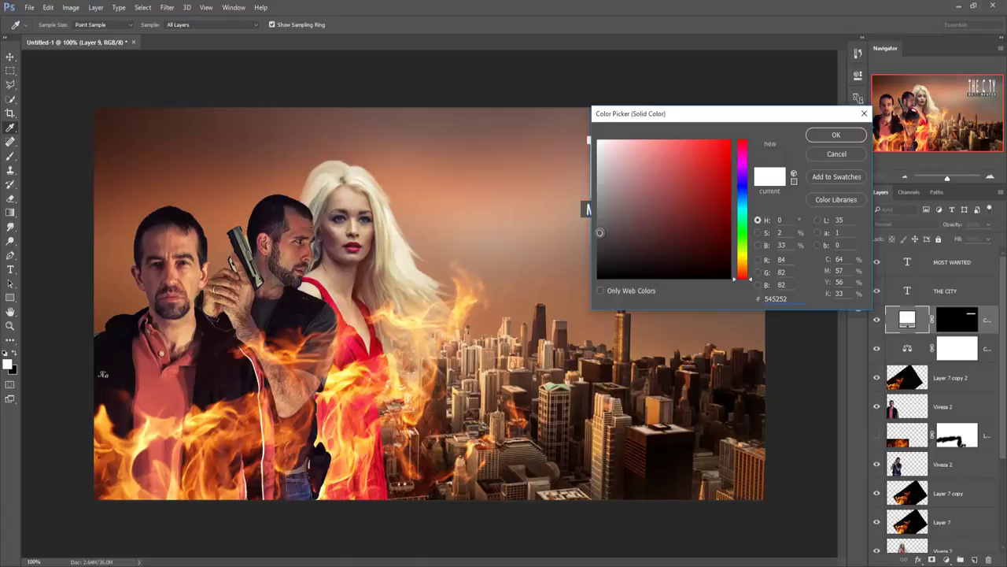
pyautogui.click(599, 276)
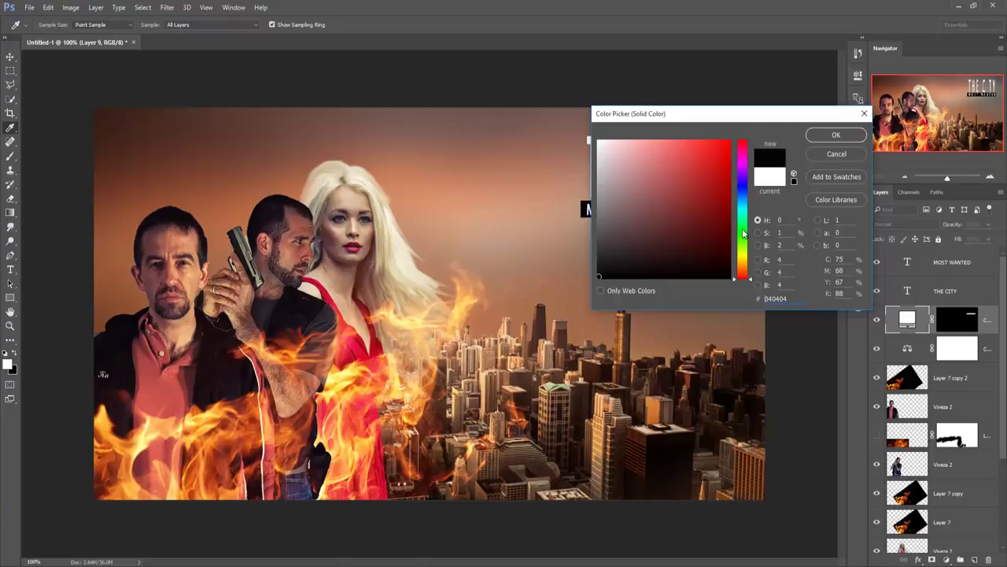
pyautogui.click(742, 190)
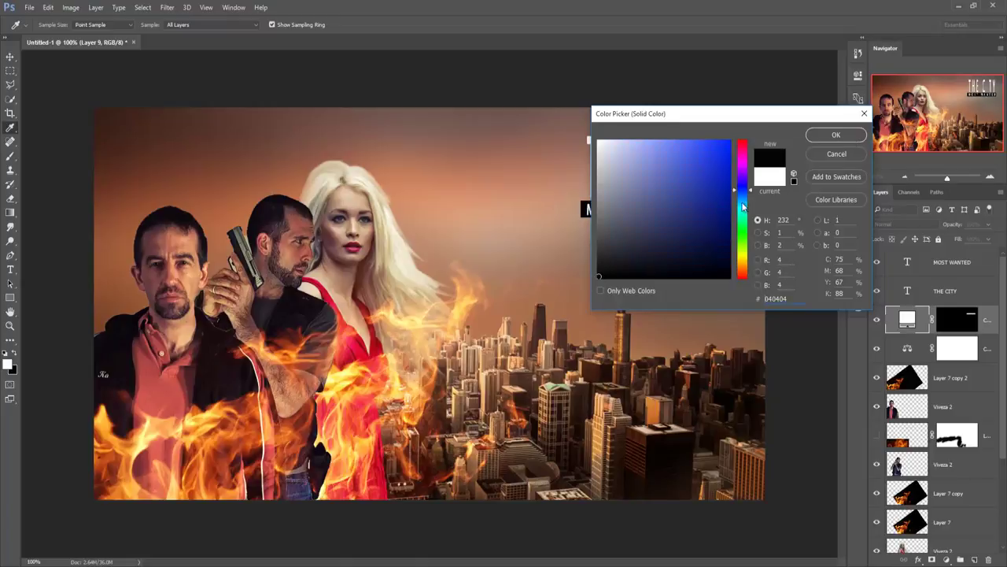
pyautogui.click(723, 231)
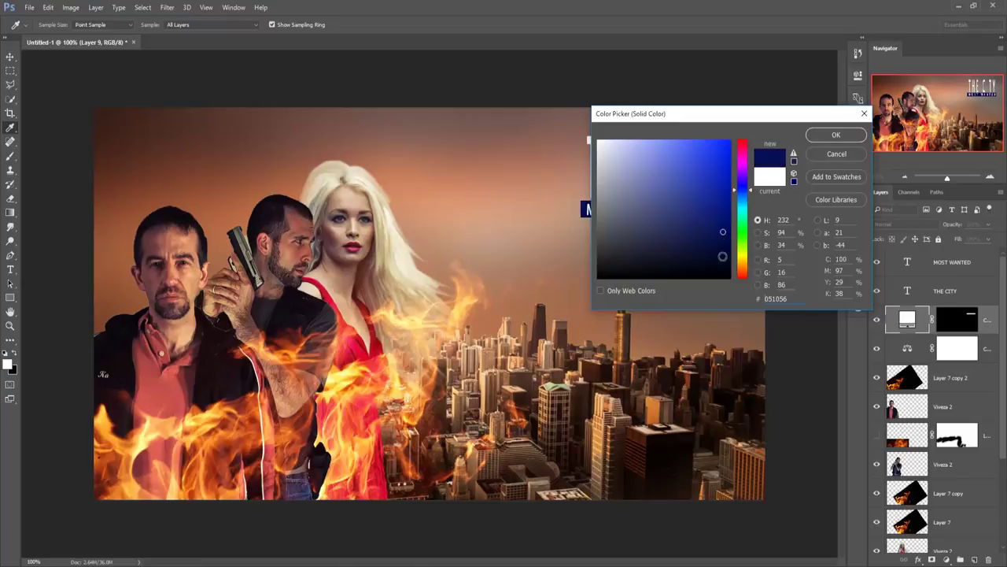
pyautogui.click(743, 195)
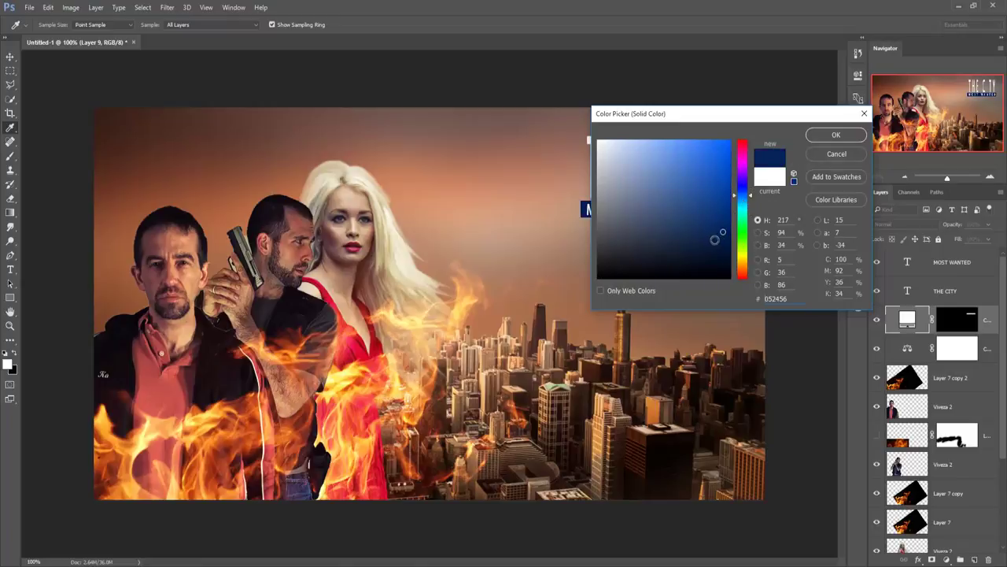
pyautogui.moveTo(715, 239); pyautogui.dragTo(670, 244)
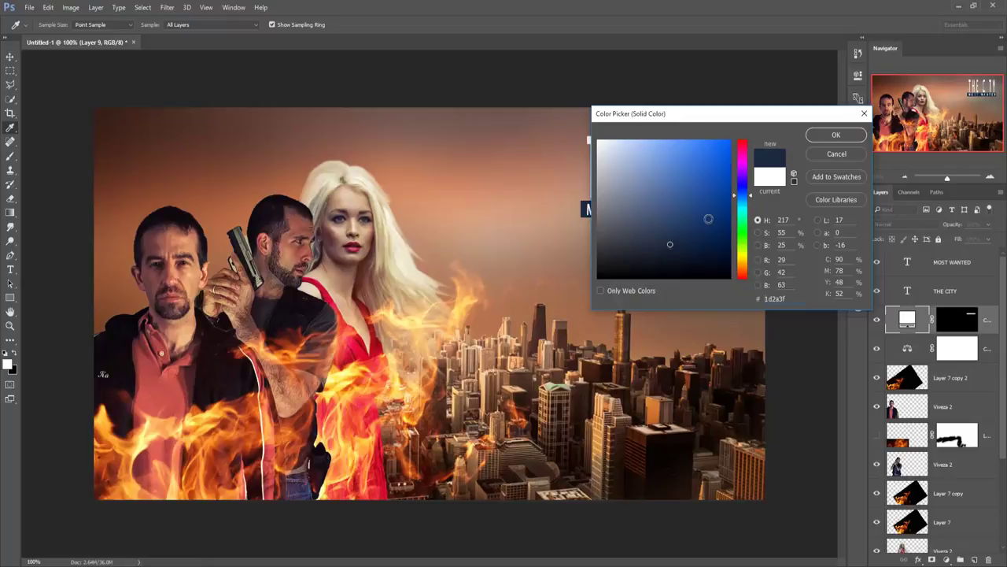
pyautogui.click(826, 136)
pyautogui.click(988, 225)
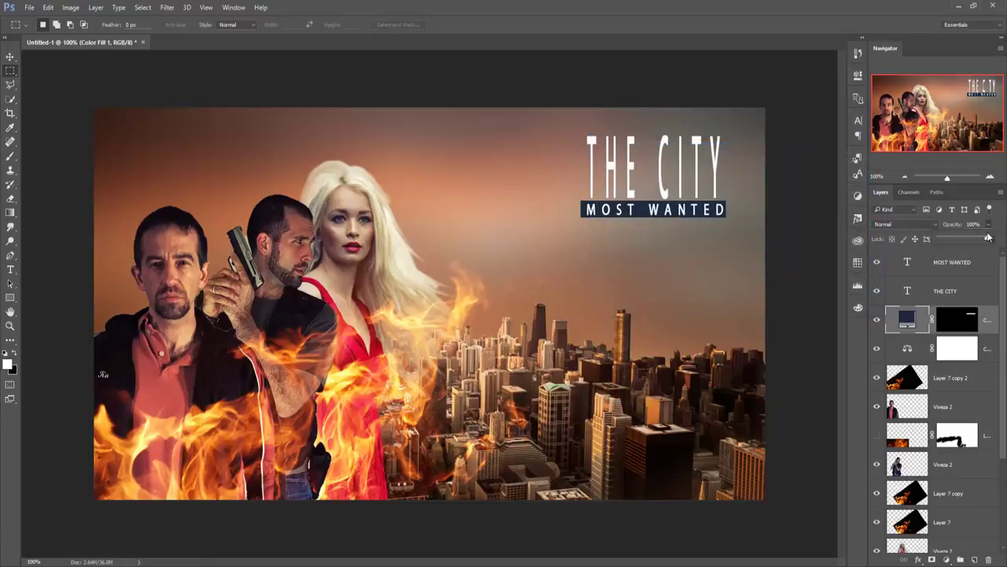
pyautogui.moveTo(988, 238); pyautogui.dragTo(956, 238)
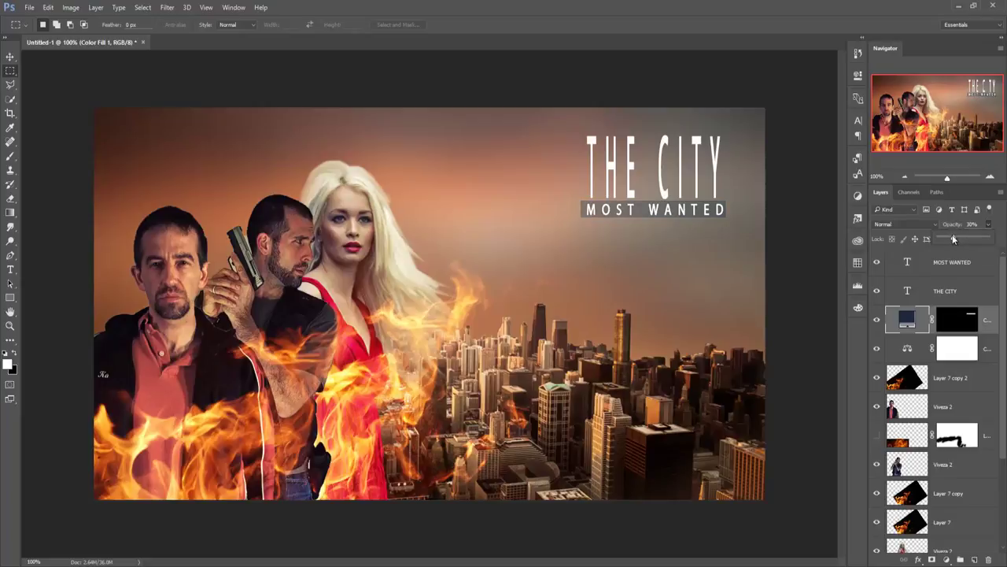
pyautogui.click(11, 57)
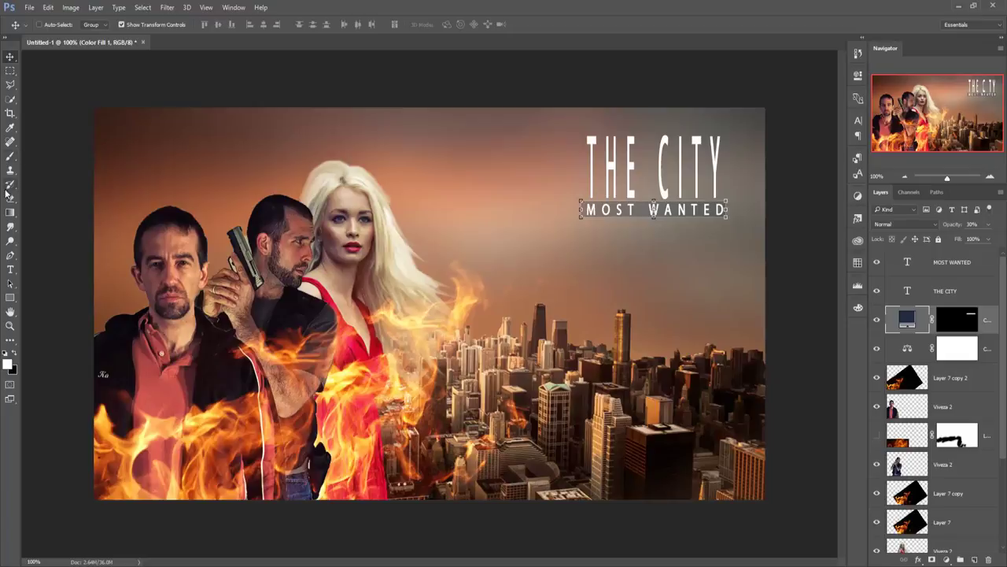
pyautogui.click(10, 84)
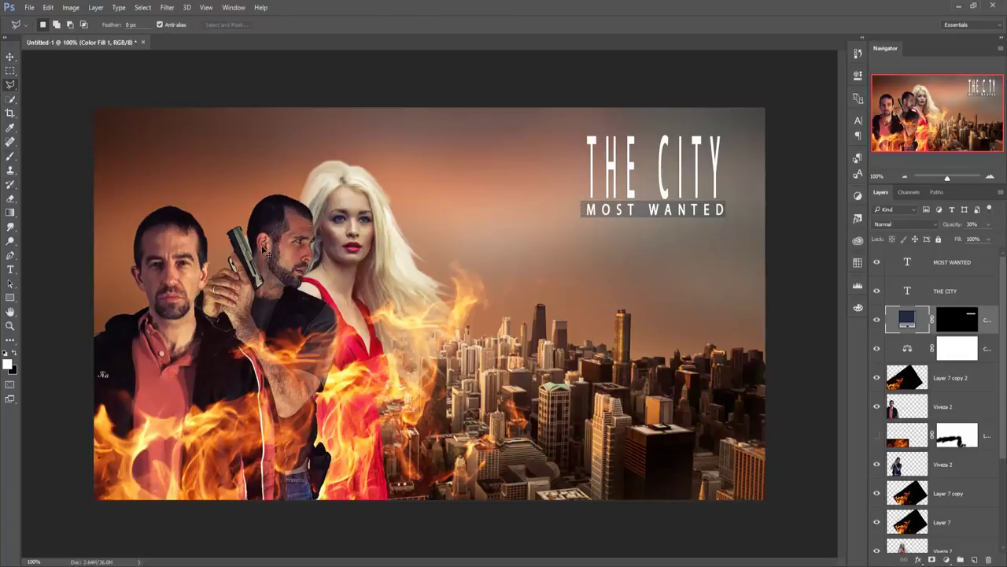
pyautogui.hotkey('ctrl', '+')
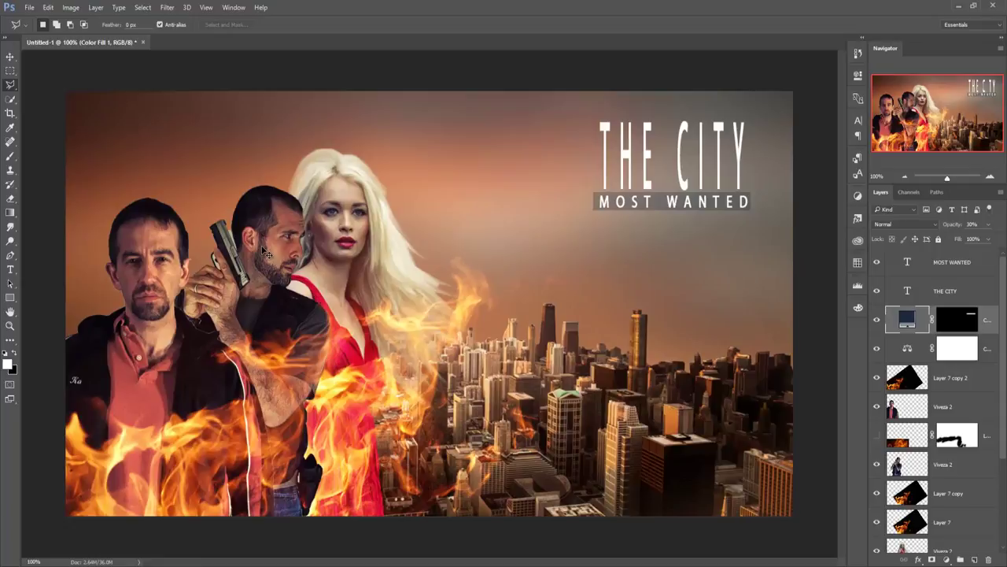
pyautogui.scroll(5, 266, 253)
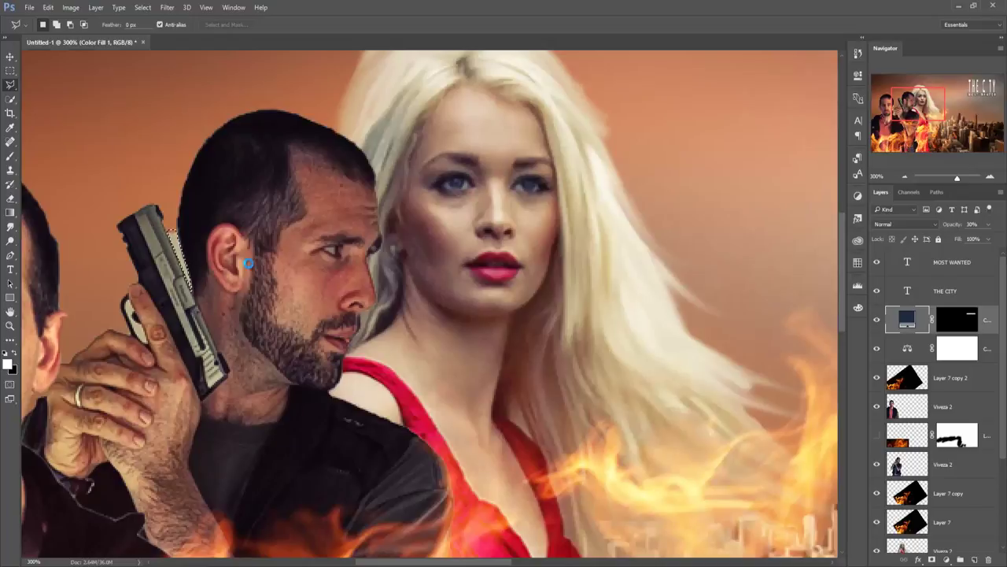
pyautogui.press('Delete')
pyautogui.click(481, 218)
pyautogui.click(908, 406)
pyautogui.click(907, 466)
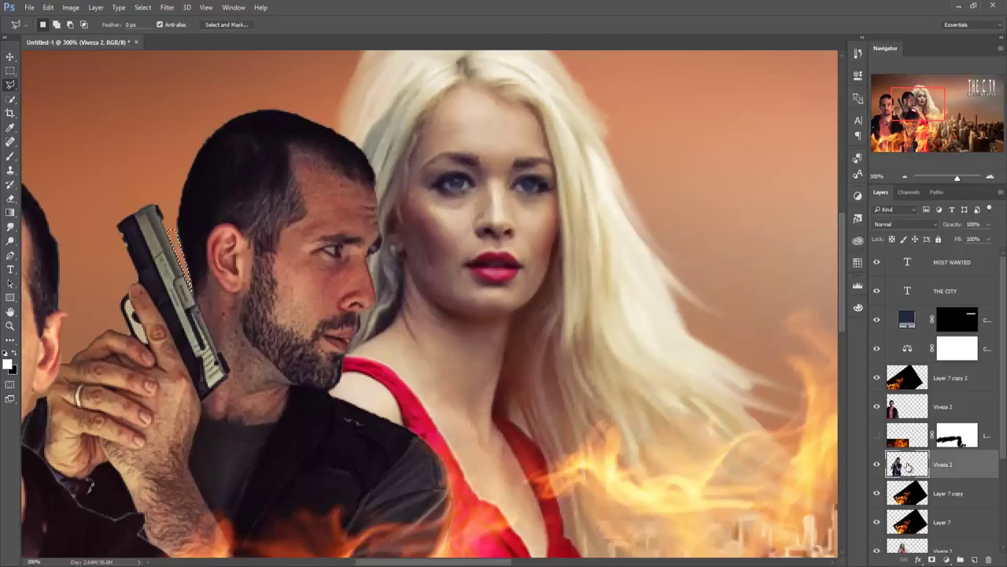
pyautogui.click(142, 7)
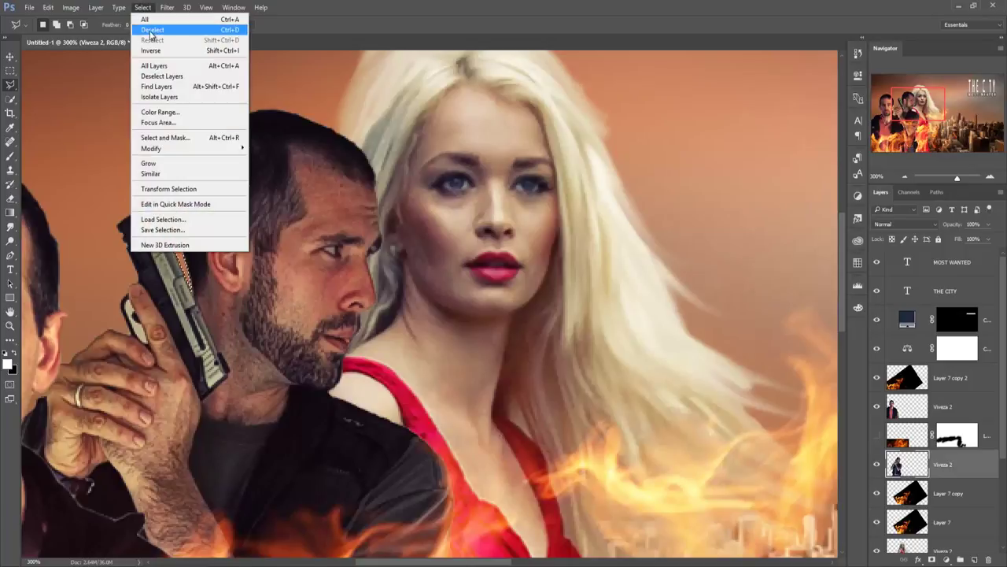
pyautogui.click(157, 30)
pyautogui.click(11, 56)
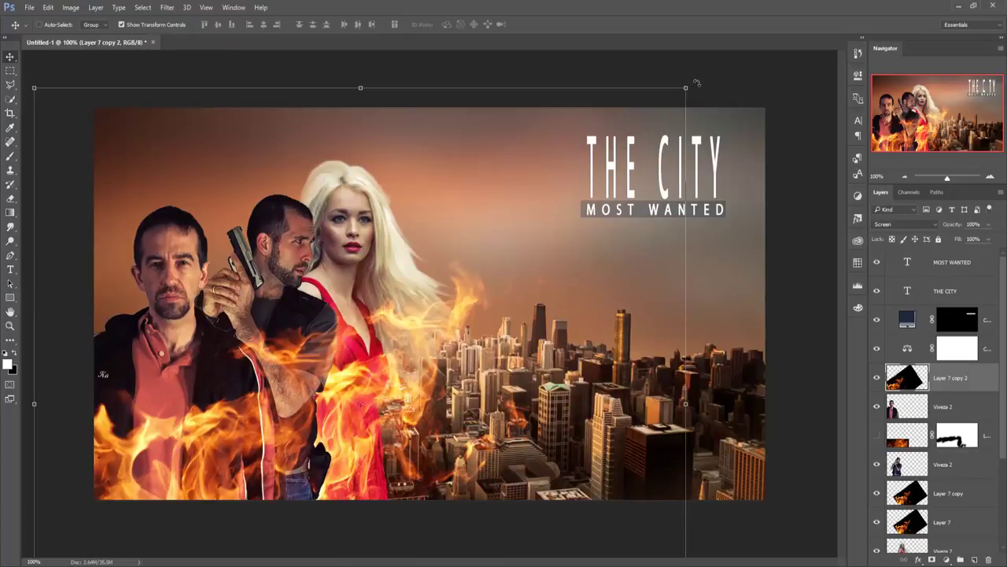
# - Rotate the Layer 7 copy 2 flames to about 34° and commit
pyautogui.moveTo(695, 82)
pyautogui.mouseDown()
pyautogui.moveTo(843, 176)
pyautogui.moveTo(857, 292)
pyautogui.mouseUp()
pyautogui.moveTo(322, 392); pyautogui.dragTo(322, 463)
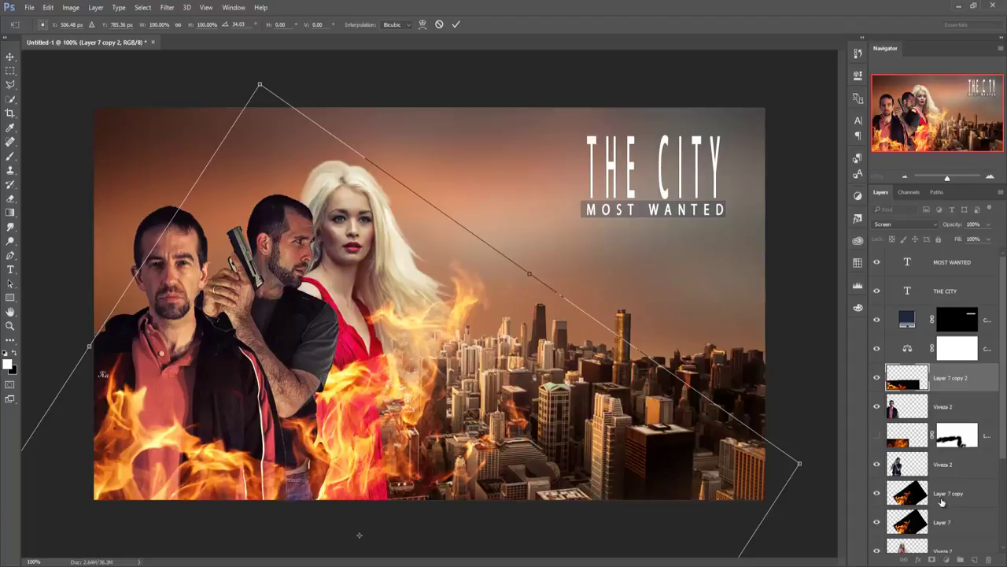
pyautogui.click(456, 25)
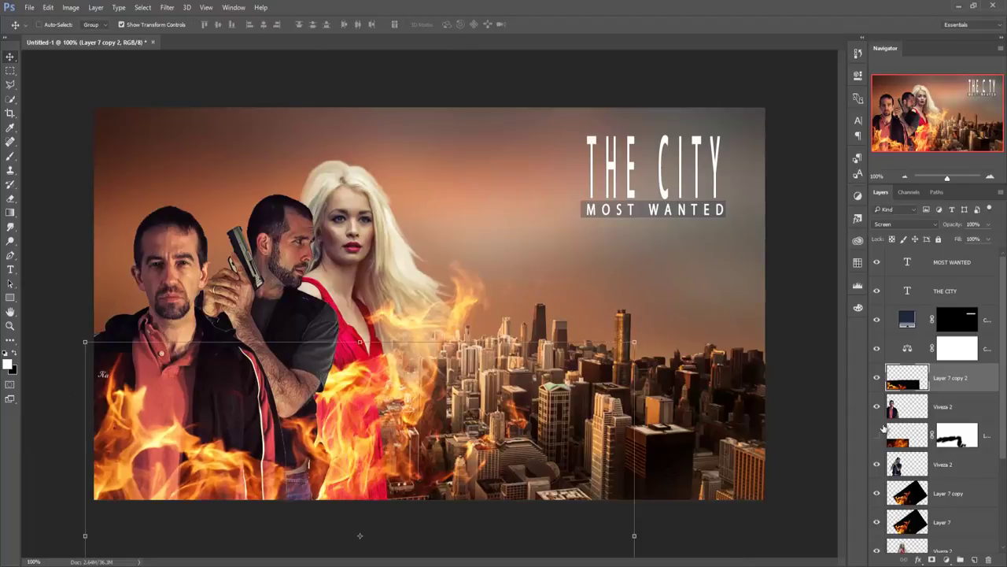
# - Merge Layer 7 into Layer 7 copy and set the merged flames to Screen blend mode
pyautogui.click(950, 494)
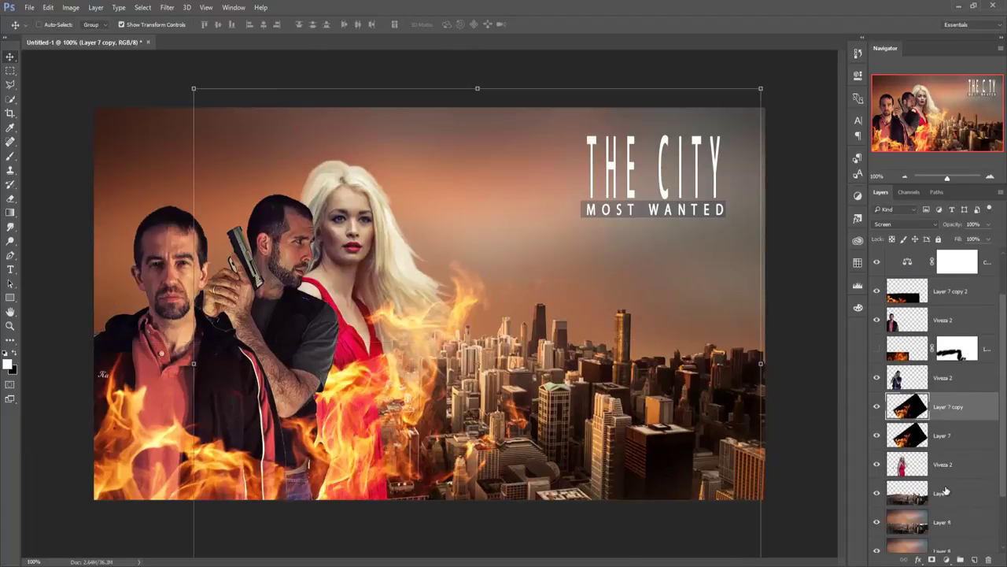
pyautogui.scroll(-1, 949, 494)
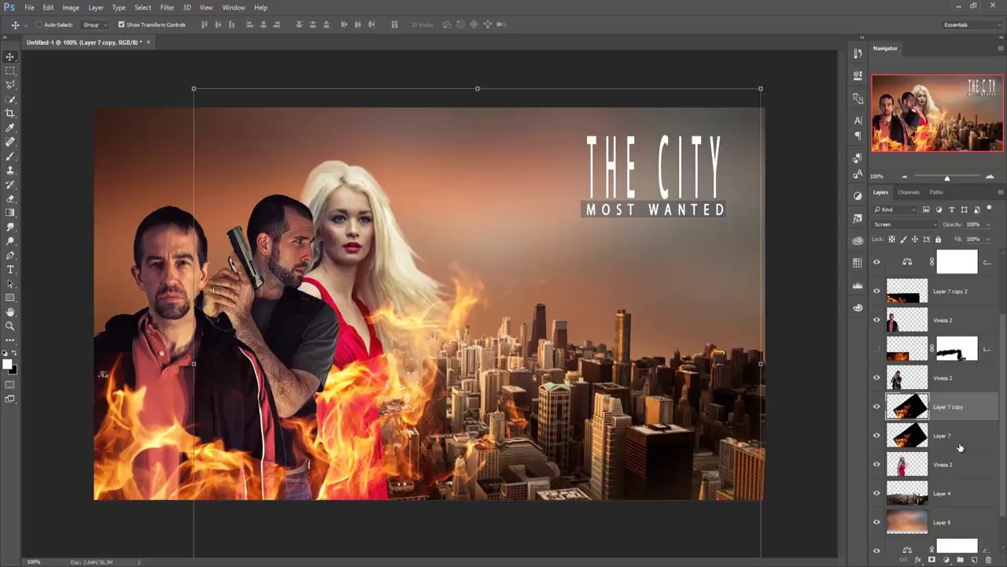
pyautogui.keyDown('ctrl'); pyautogui.click(960, 447); pyautogui.keyUp('ctrl')
pyautogui.rightClick(957, 411)
pyautogui.click(885, 396)
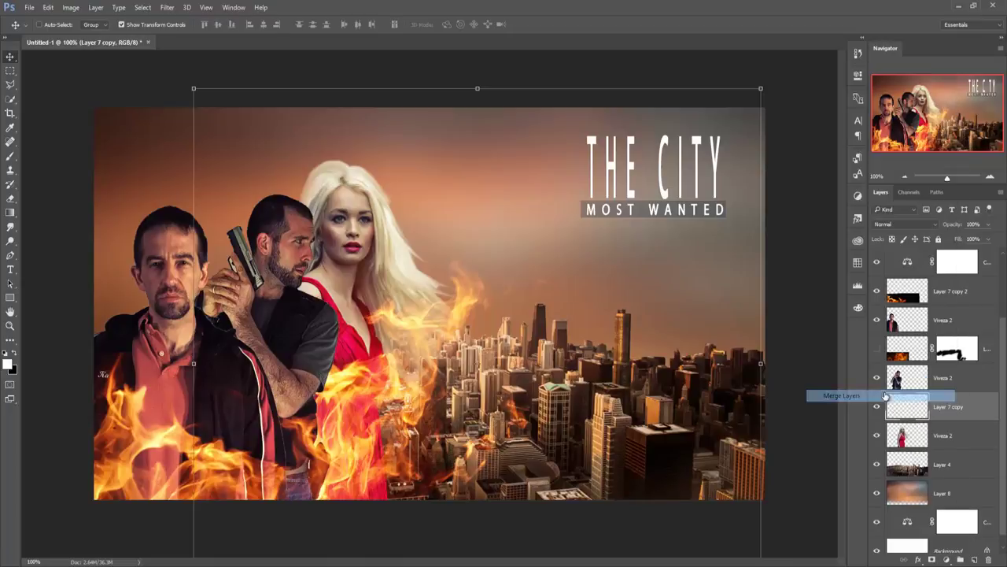
pyautogui.click(905, 225)
pyautogui.press('Escape')
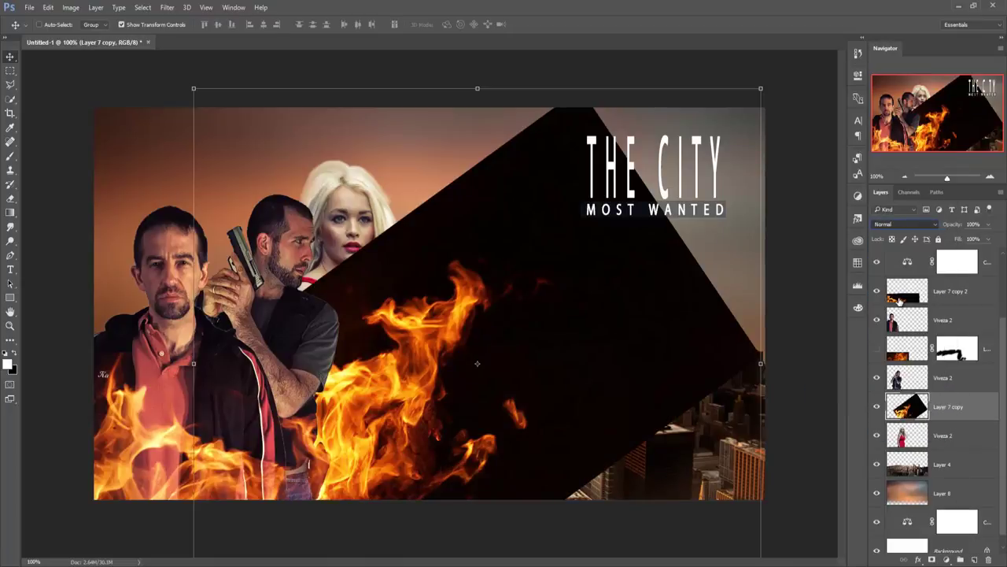
pyautogui.hotkey('shift', 'alt', 's')
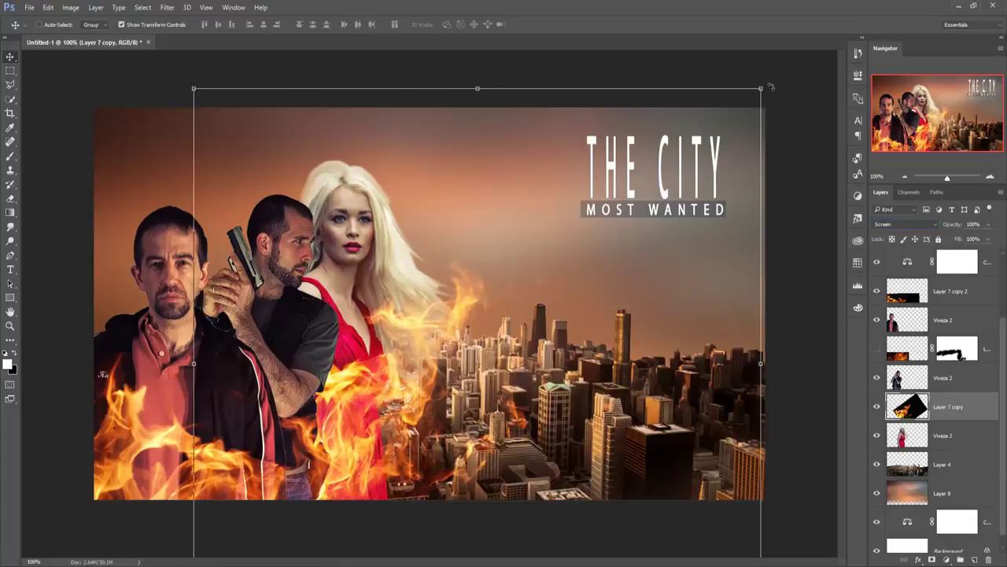
# - Rotate the merged flames about 19.5° and move them lower across the foreground
pyautogui.moveTo(770, 82); pyautogui.dragTo(832, 197)
pyautogui.moveTo(553, 336); pyautogui.dragTo(576, 423)
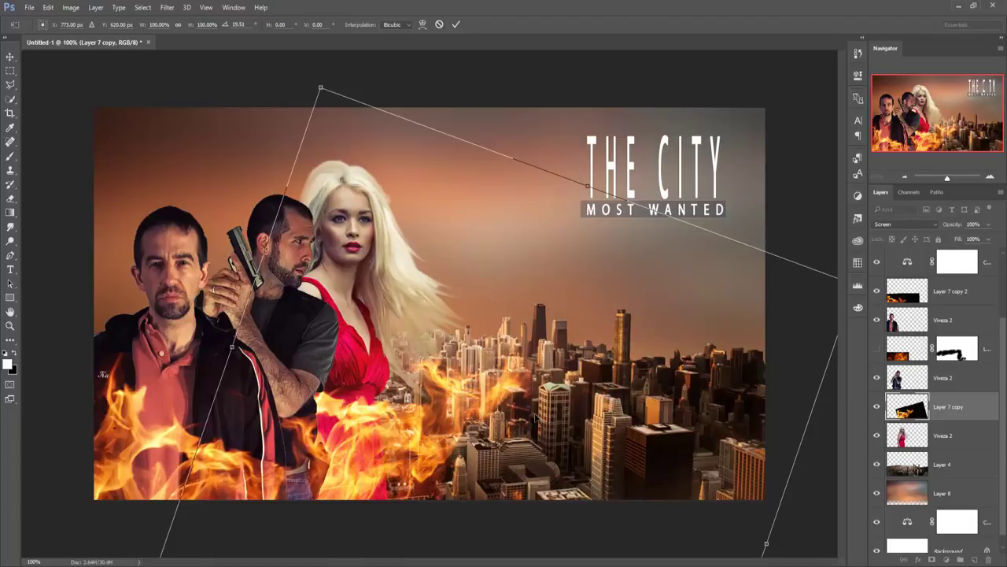
pyautogui.moveTo(440, 395); pyautogui.dragTo(443, 388)
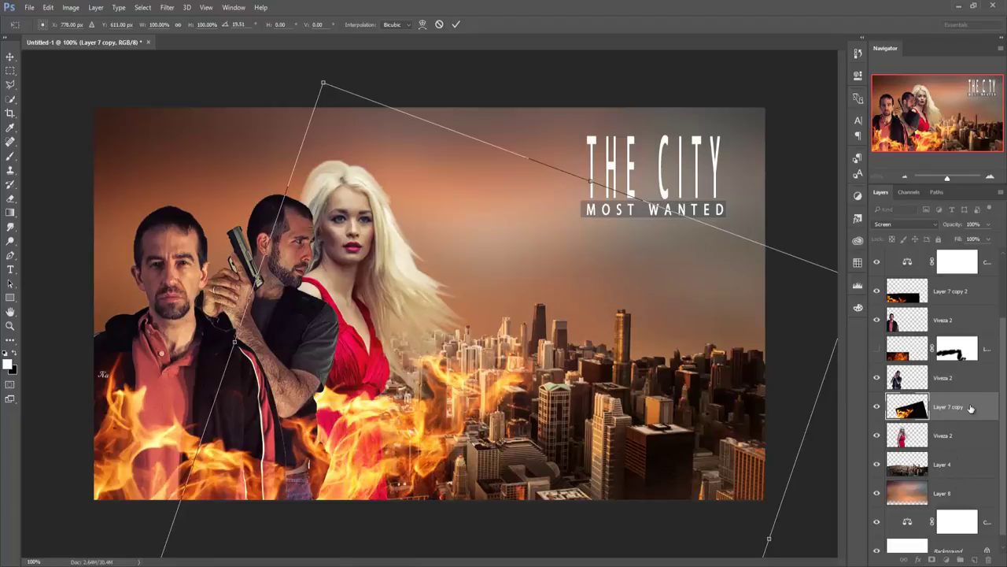
# - Duplicate the fire layer, move the copy up behind the men and enlarge it to about 111%
pyautogui.click(458, 24)
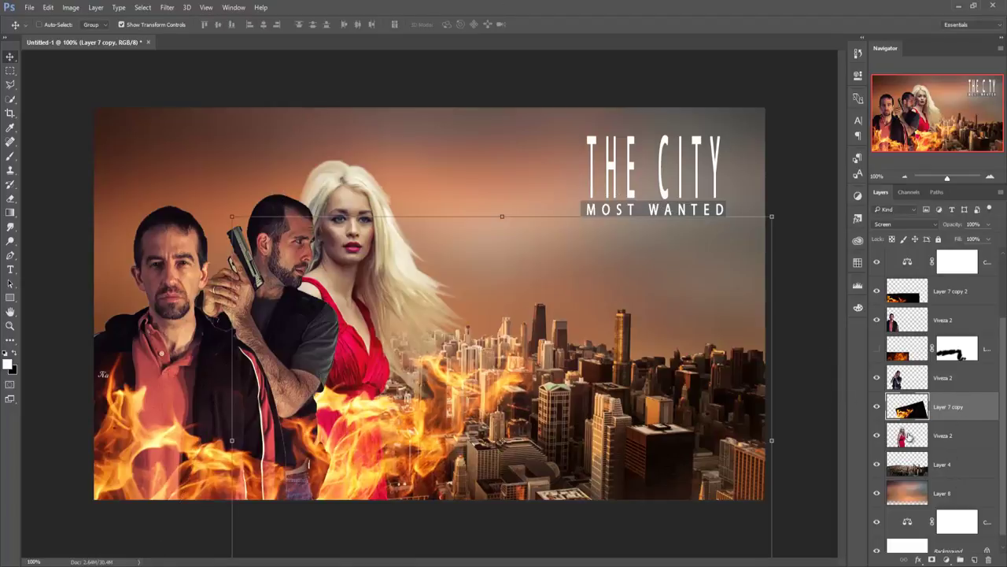
pyautogui.rightClick(967, 410)
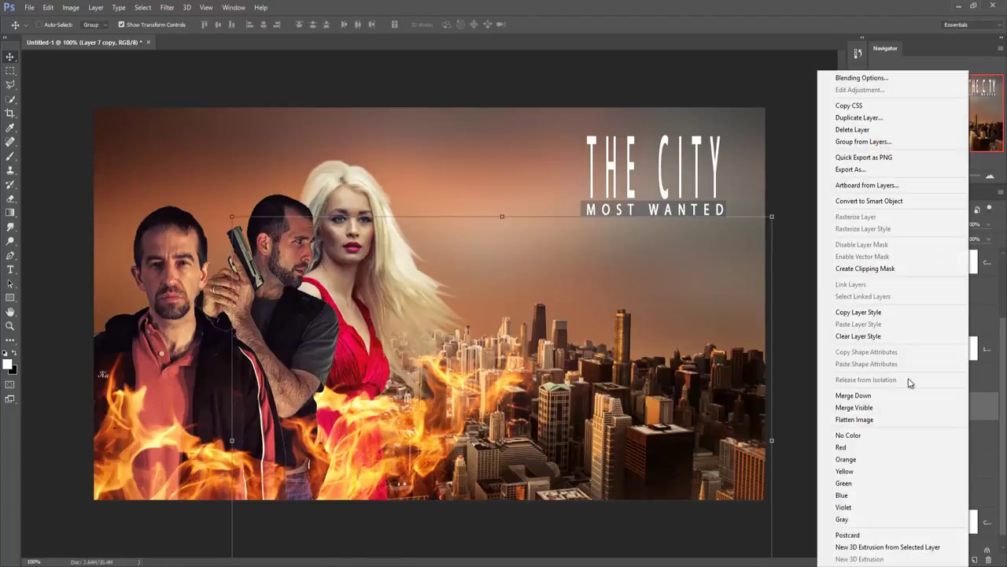
pyautogui.click(858, 117)
pyautogui.click(590, 176)
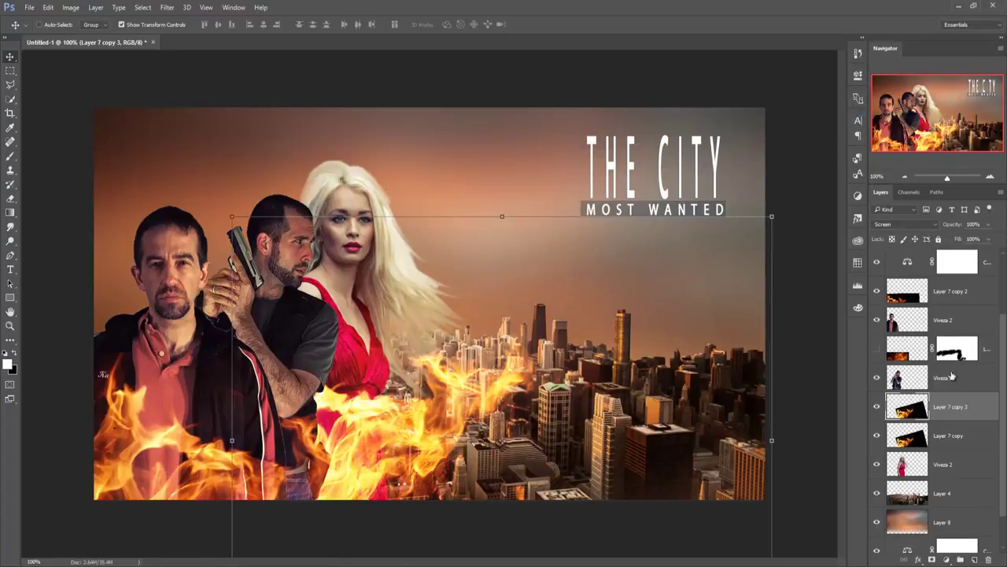
pyautogui.moveTo(526, 365)
pyautogui.mouseDown()
pyautogui.moveTo(317, 249)
pyautogui.moveTo(278, 169)
pyautogui.moveTo(259, 155)
pyautogui.mouseUp()
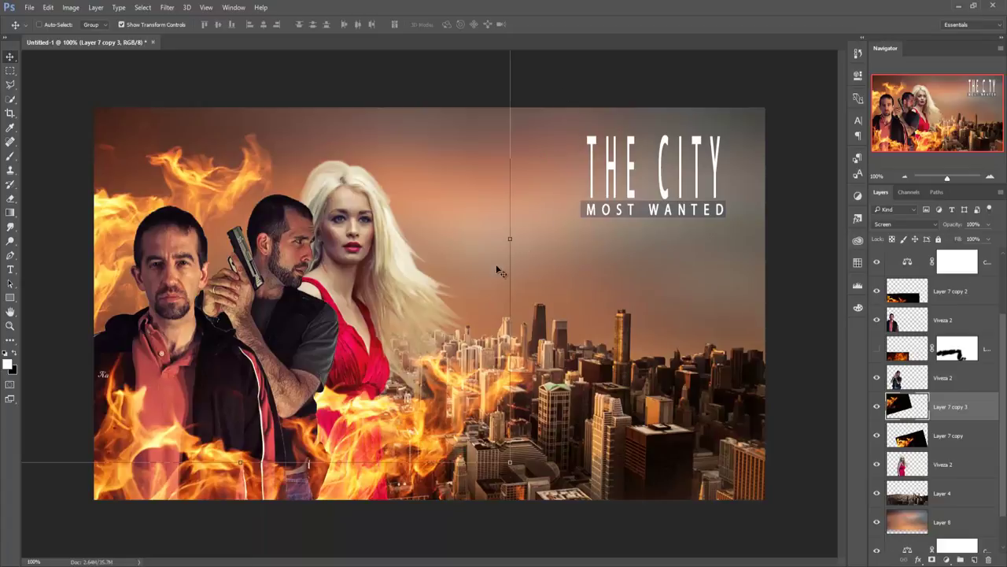
pyautogui.hotkey('ctrl', '-')
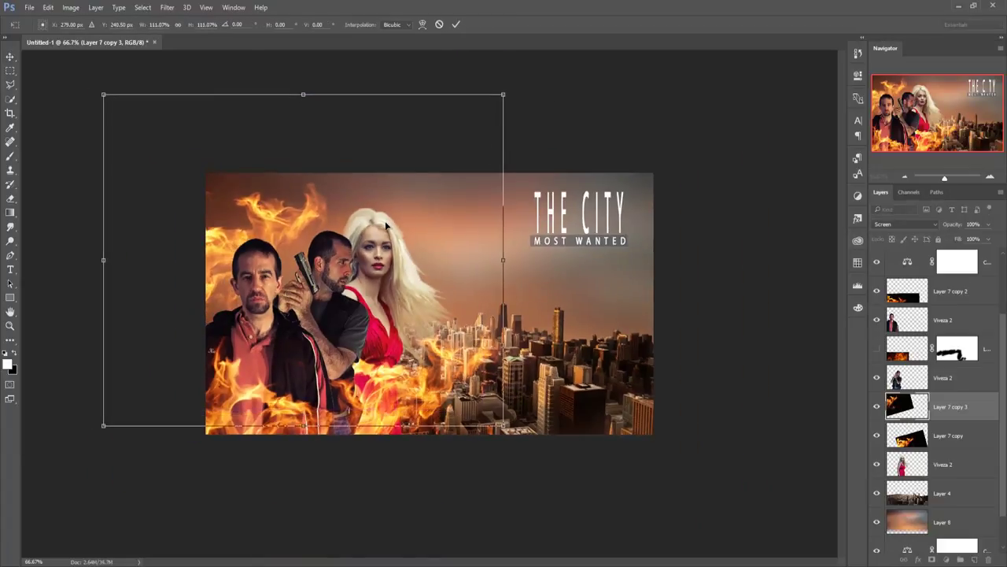
pyautogui.moveTo(483, 113); pyautogui.dragTo(522, 110)
pyautogui.moveTo(399, 239); pyautogui.dragTo(406, 246)
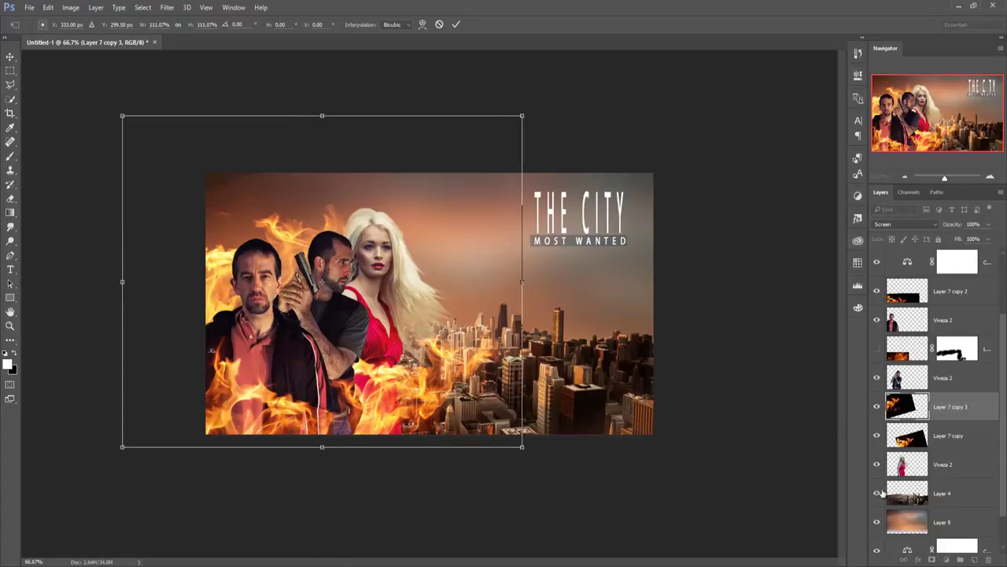
pyautogui.click(456, 24)
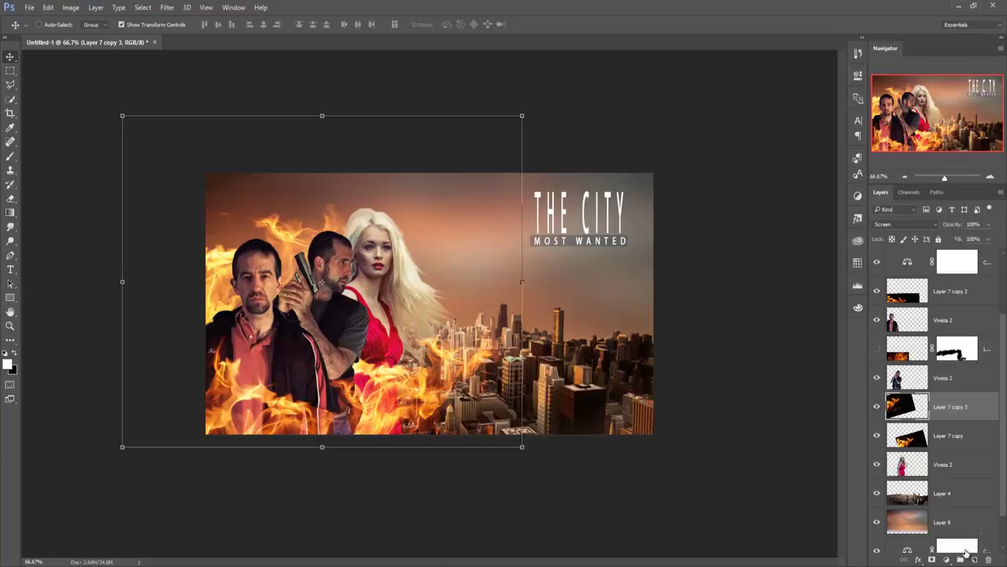
# - Add a layer mask to the Layer 7 copy 3 flames with black as the painting colour
pyautogui.click(926, 558)
pyautogui.click(808, 497)
pyautogui.click(931, 559)
pyautogui.press('x')
pyautogui.click(10, 156)
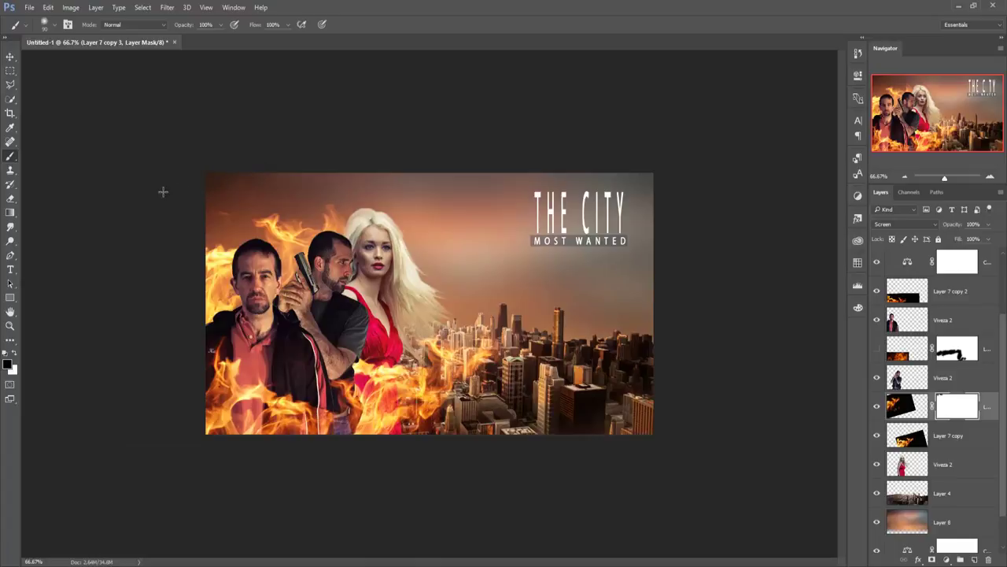
pyautogui.click(11, 56)
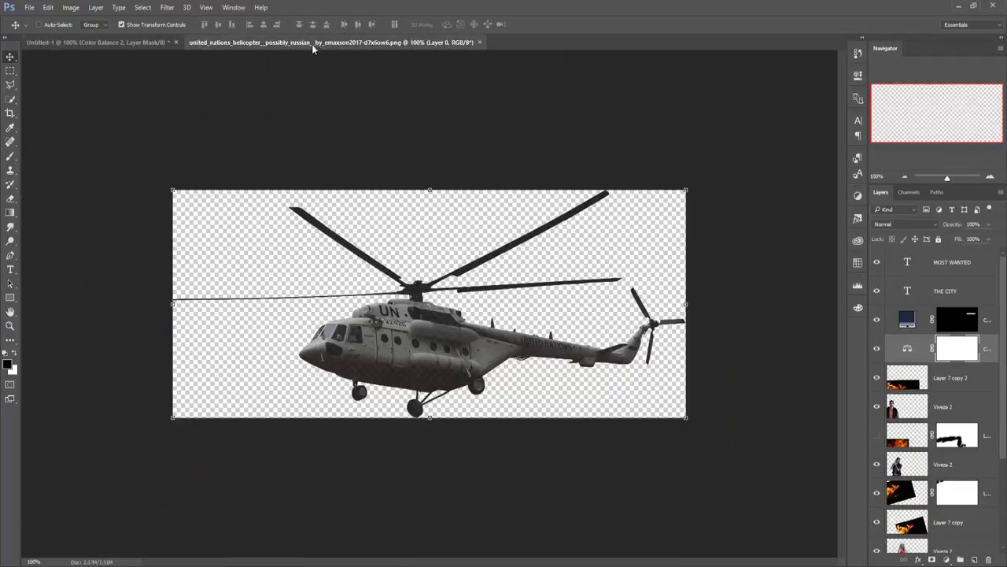
# - Bring the helicopter PNG into the poster, scaled to about 53%, near the title
pyautogui.moveTo(311, 44); pyautogui.dragTo(827, 160)
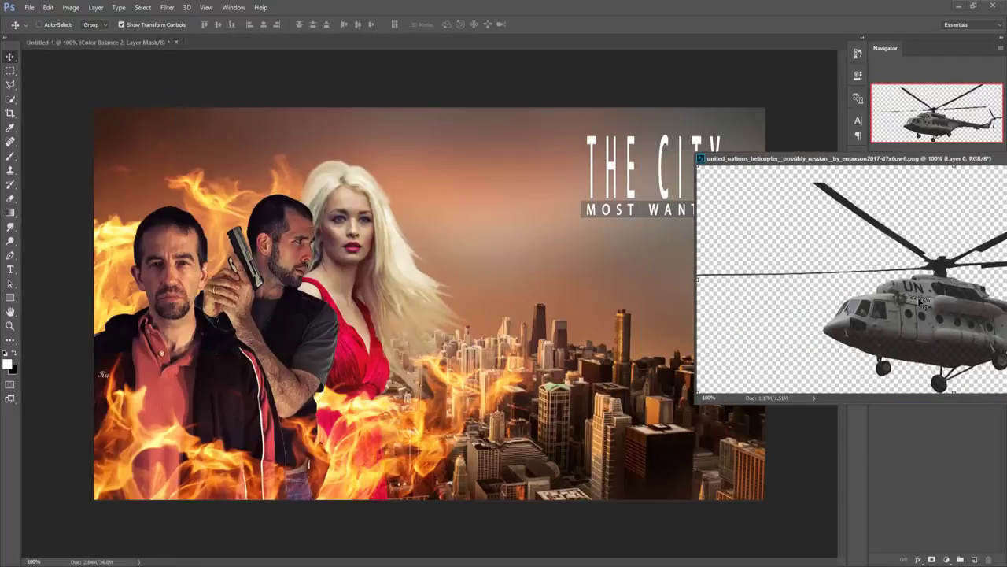
pyautogui.moveTo(920, 301); pyautogui.dragTo(649, 222)
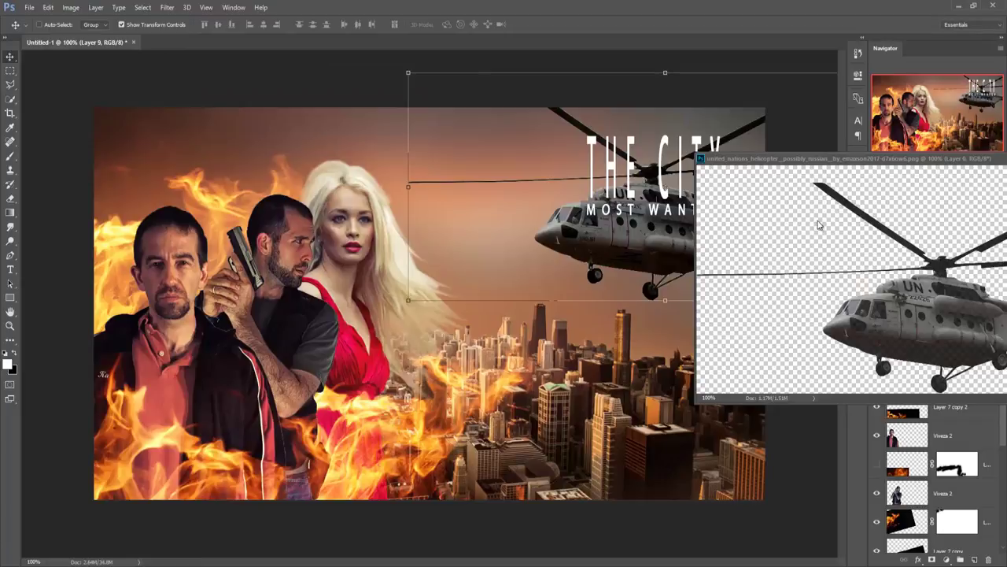
pyautogui.moveTo(950, 160); pyautogui.dragTo(649, 236)
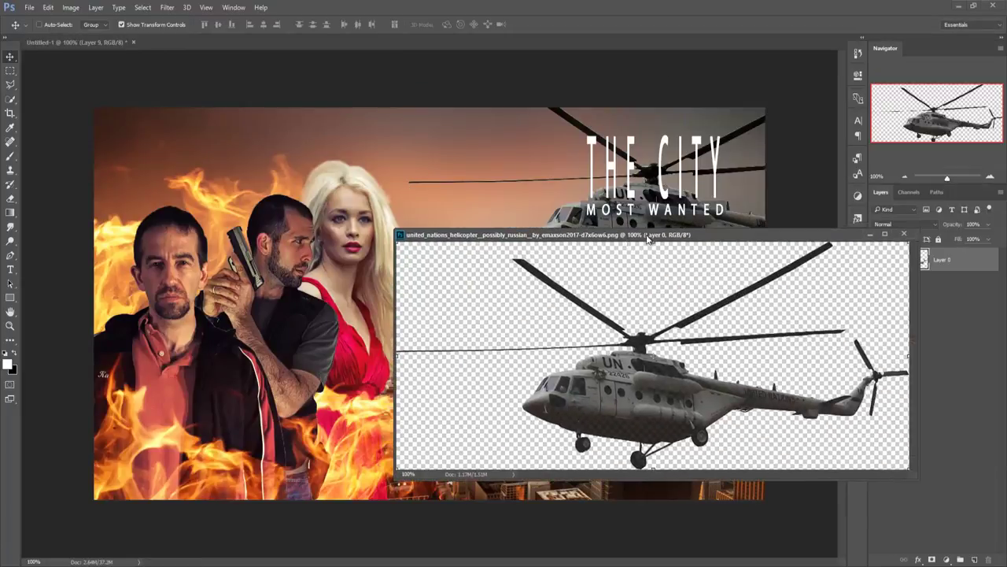
pyautogui.click(870, 234)
pyautogui.moveTo(736, 254); pyautogui.dragTo(660, 254)
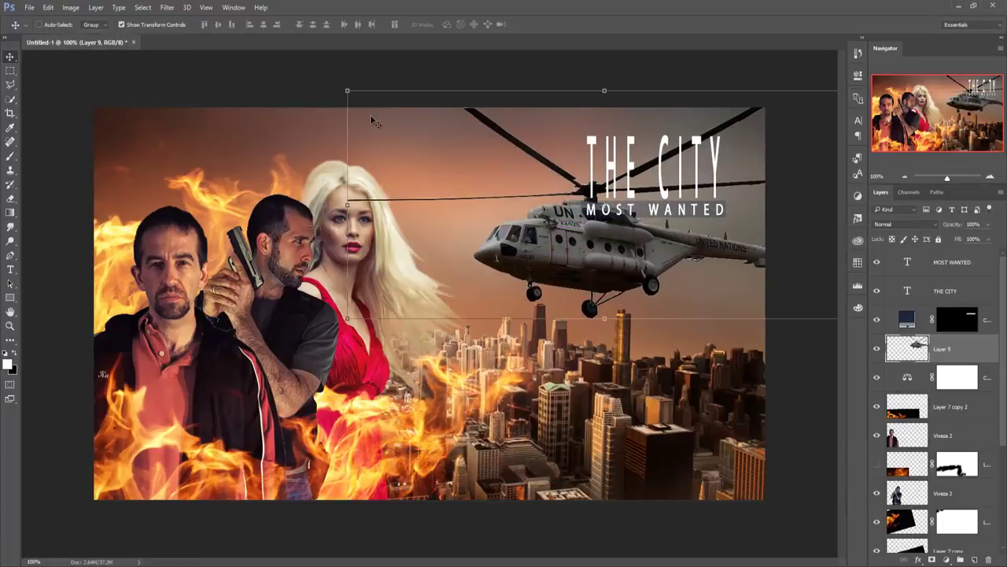
pyautogui.moveTo(346, 90); pyautogui.dragTo(468, 144)
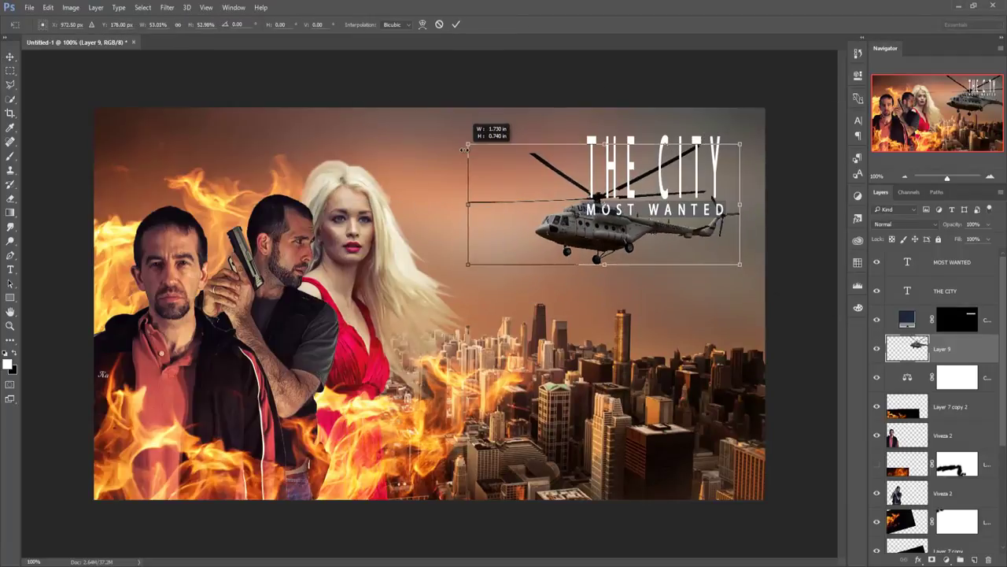
pyautogui.moveTo(659, 240); pyautogui.dragTo(615, 246)
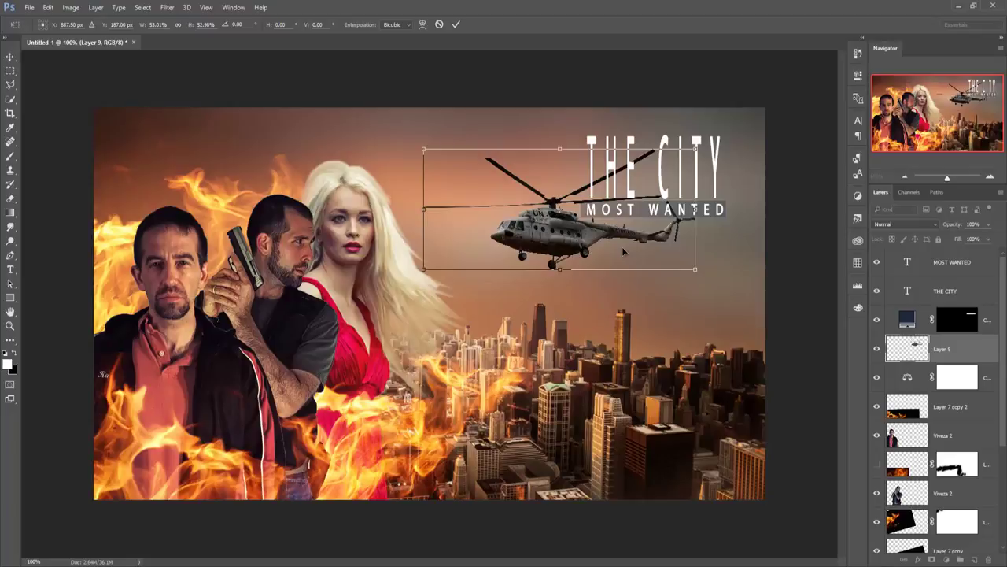
pyautogui.press('Return')
# - Bring the helicopter layer to the top, tilt it about 5.5°, nudge it up-left and commit
pyautogui.hotkey('ctrl', 'shift', ']')
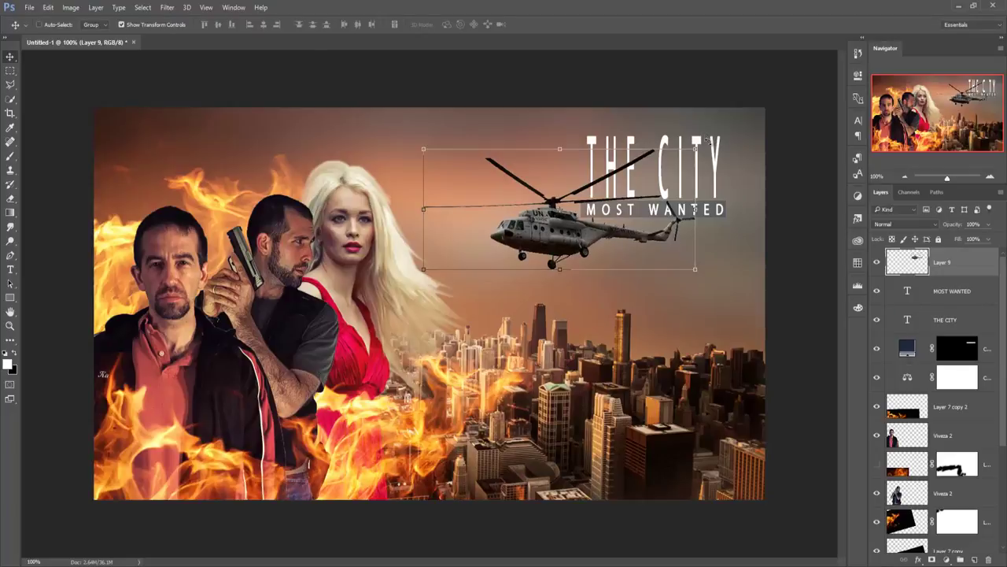
pyautogui.moveTo(706, 144); pyautogui.dragTo(713, 164)
pyautogui.moveTo(569, 244); pyautogui.dragTo(569, 243)
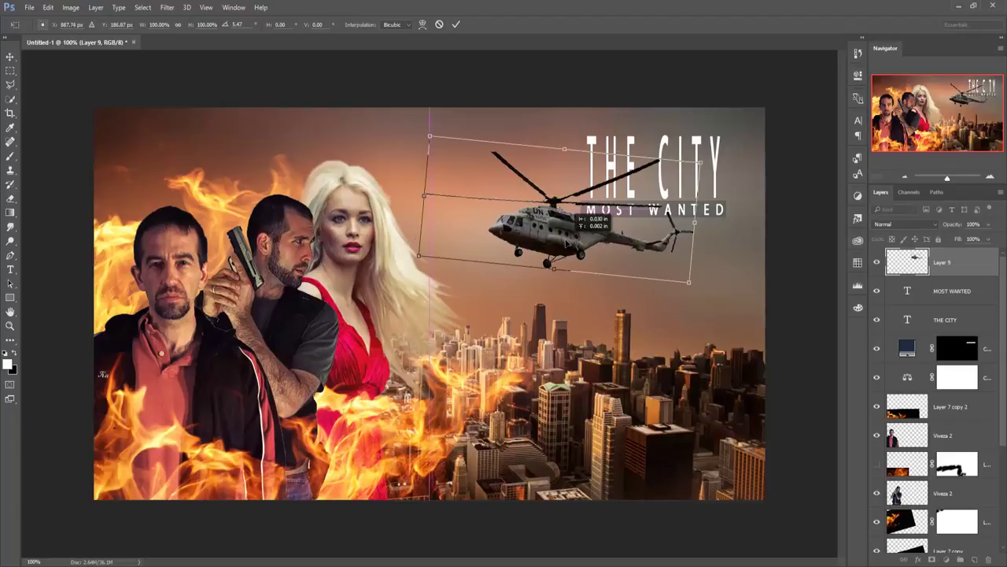
pyautogui.press('Left')
pyautogui.press('Left')
pyautogui.press('Left')
pyautogui.press('Up')
pyautogui.press('Up')
pyautogui.press('Up')
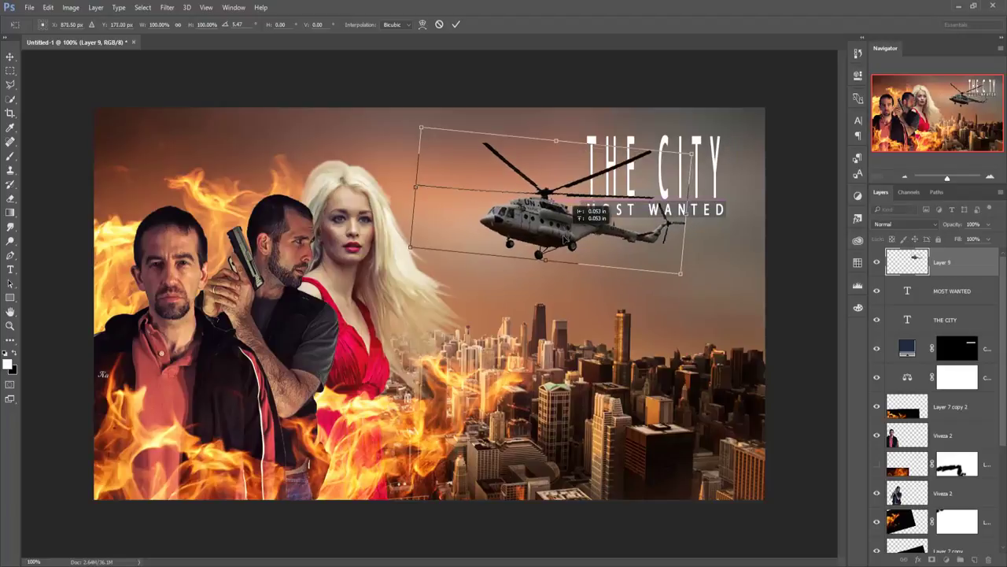
pyautogui.press('Up')
pyautogui.press('Up')
pyautogui.press('Up')
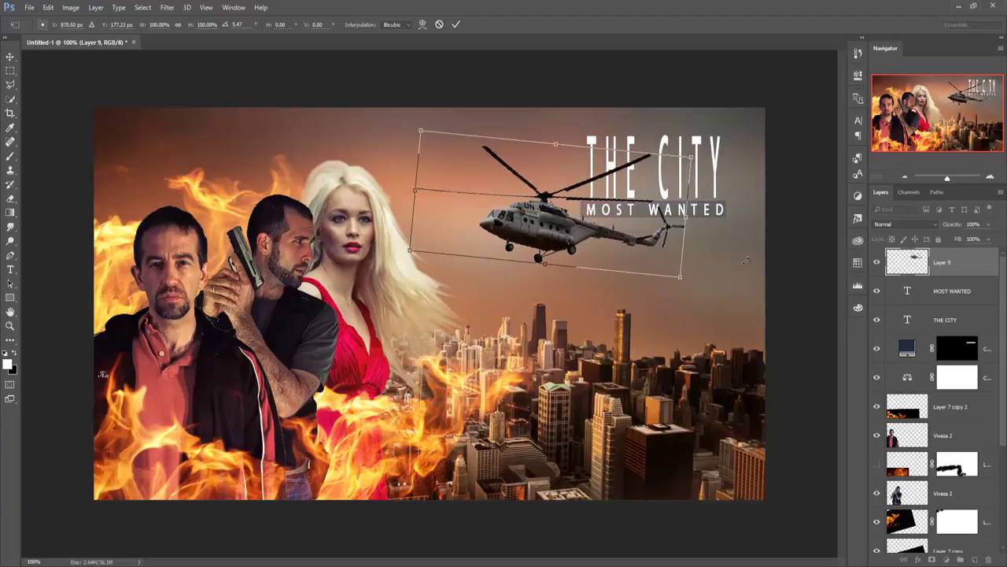
pyautogui.click(457, 24)
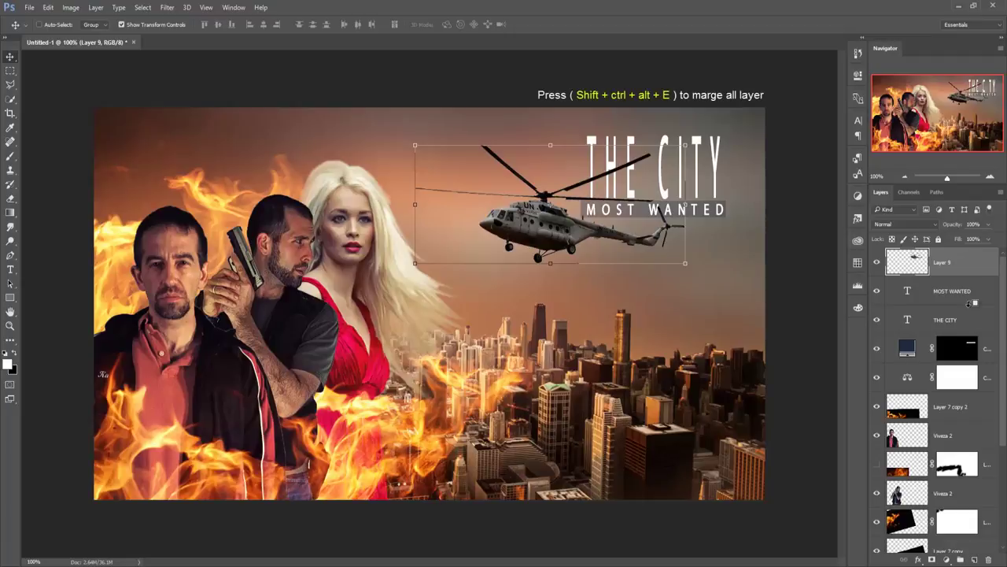
# - Stamp all visible layers into Layer 10 and apply the Camera Raw Filter to it
pyautogui.hotkey('ctrl', 'shift', 'alt', 'e')
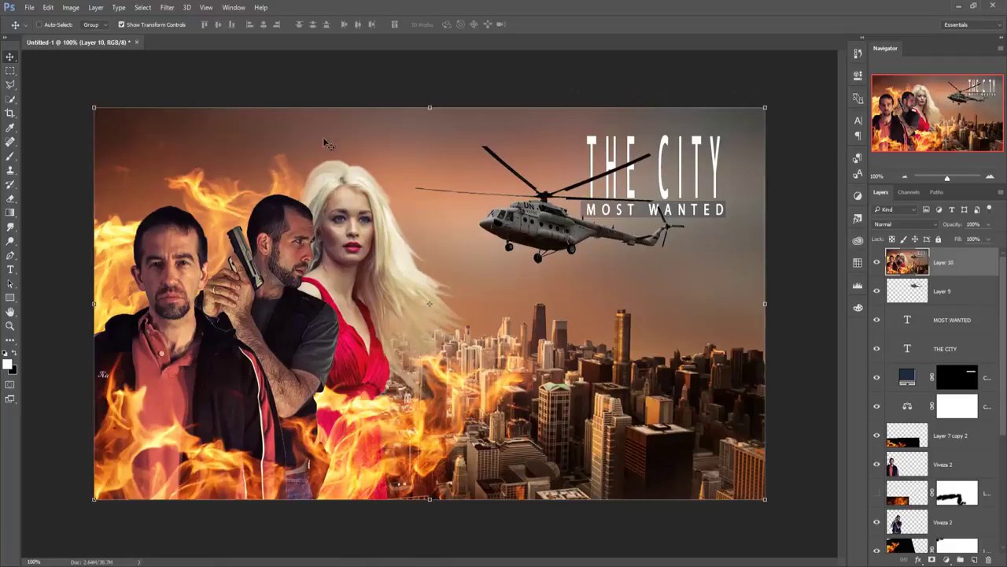
pyautogui.click(168, 8)
pyautogui.moveTo(187, 236)
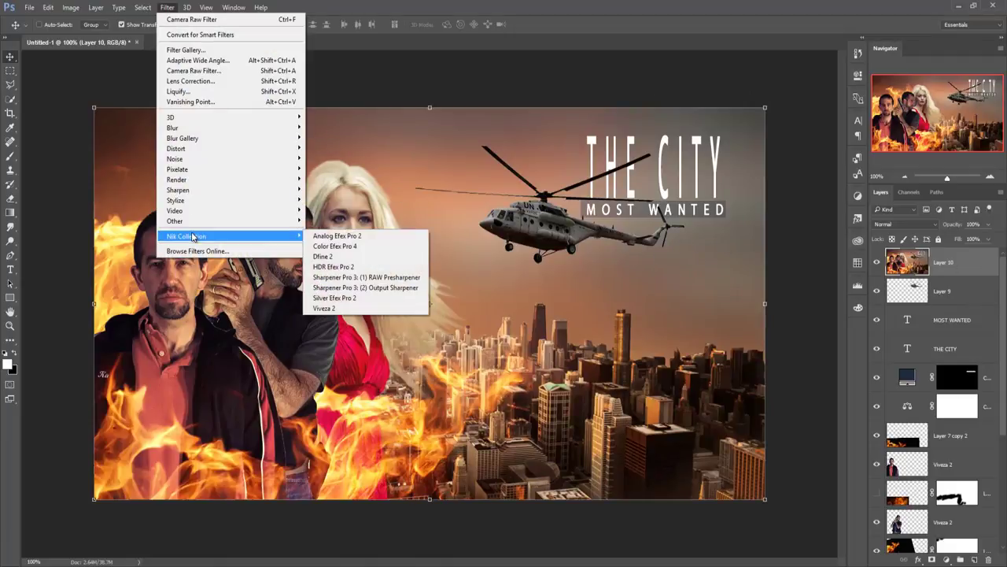
pyautogui.click(194, 70)
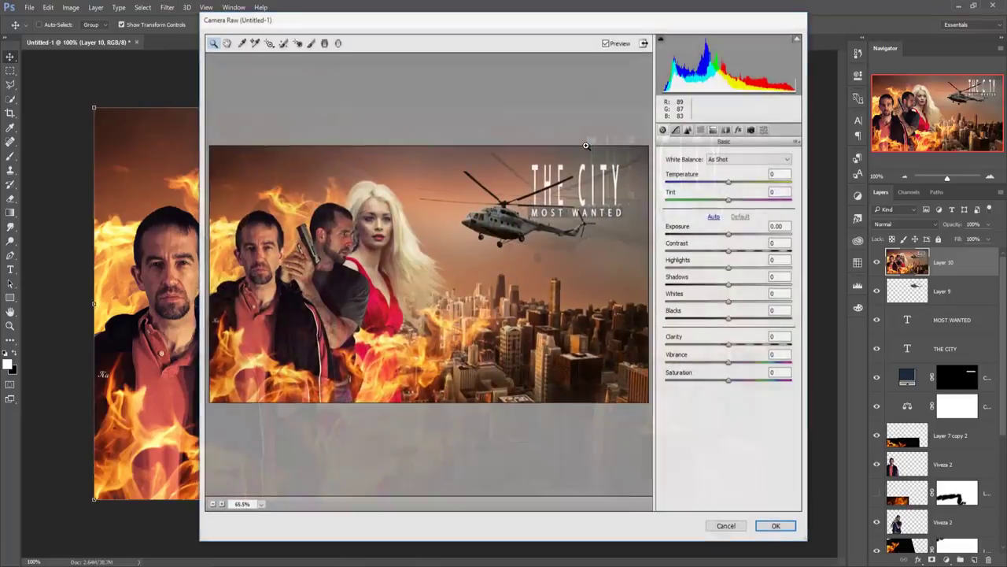
pyautogui.click(776, 525)
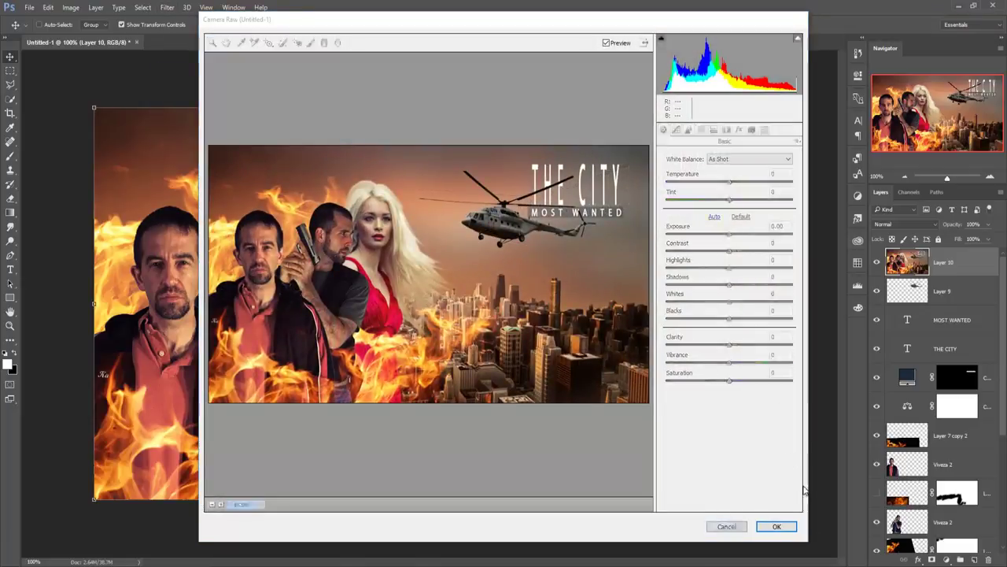
# - Duplicate the merged layer as Layer 10 copy
pyautogui.rightClick(956, 271)
pyautogui.click(842, 120)
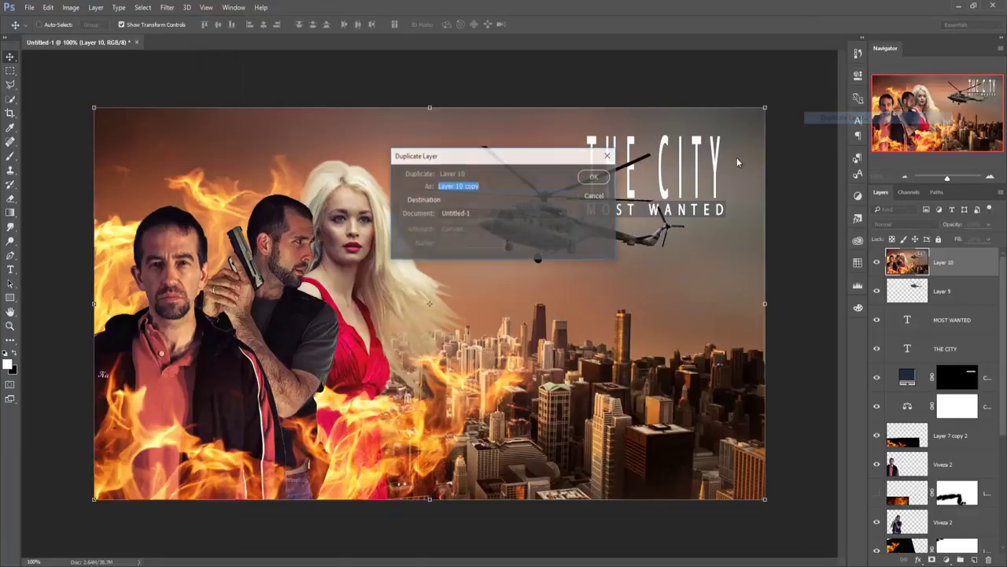
pyautogui.click(593, 178)
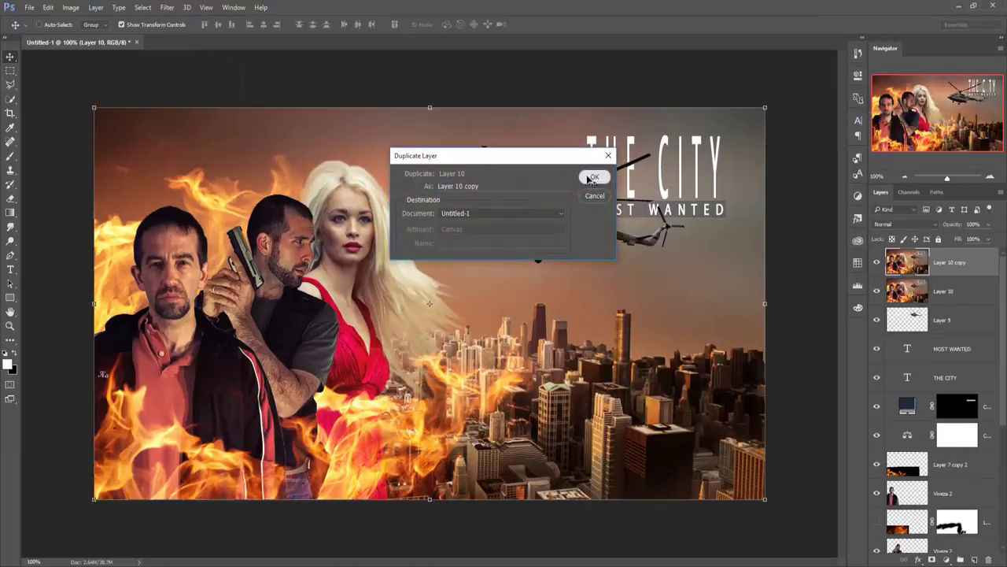
pyautogui.click(167, 7)
# - Reopen Camera Raw on the copy and darken its edges with a vignette
pyautogui.click(205, 71)
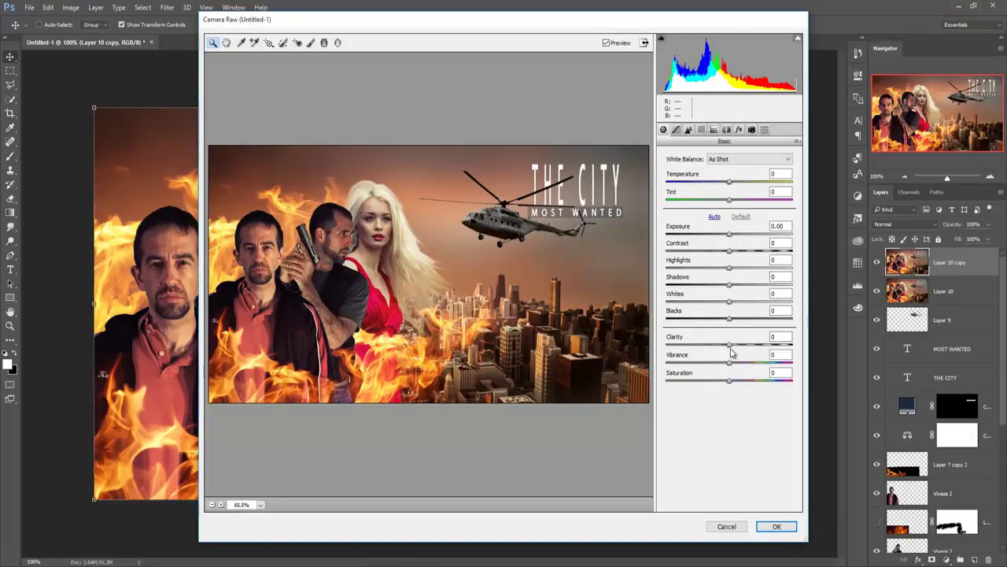
pyautogui.click(739, 129)
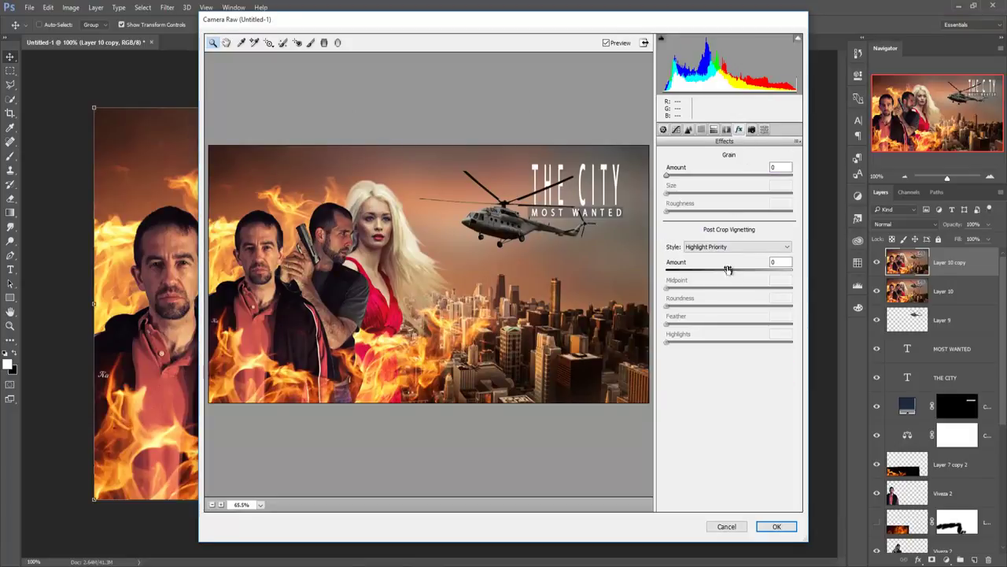
pyautogui.moveTo(728, 270); pyautogui.dragTo(696, 272)
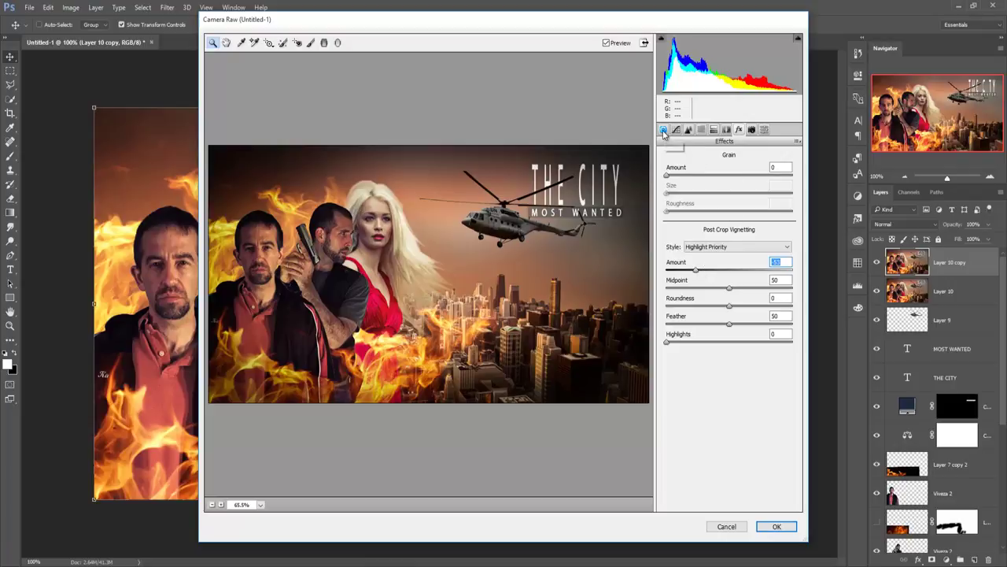
# - Split-tone highlights to hue 176, saturation 8 and shadows to hue 57, saturation 10, and apply
pyautogui.click(714, 129)
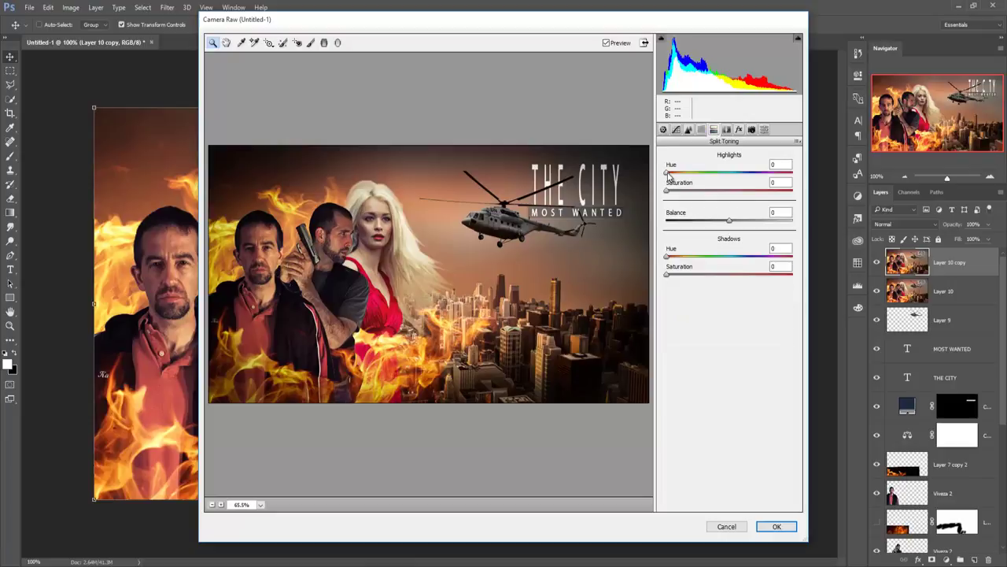
pyautogui.moveTo(667, 172); pyautogui.dragTo(727, 182)
pyautogui.moveTo(667, 192); pyautogui.dragTo(682, 196)
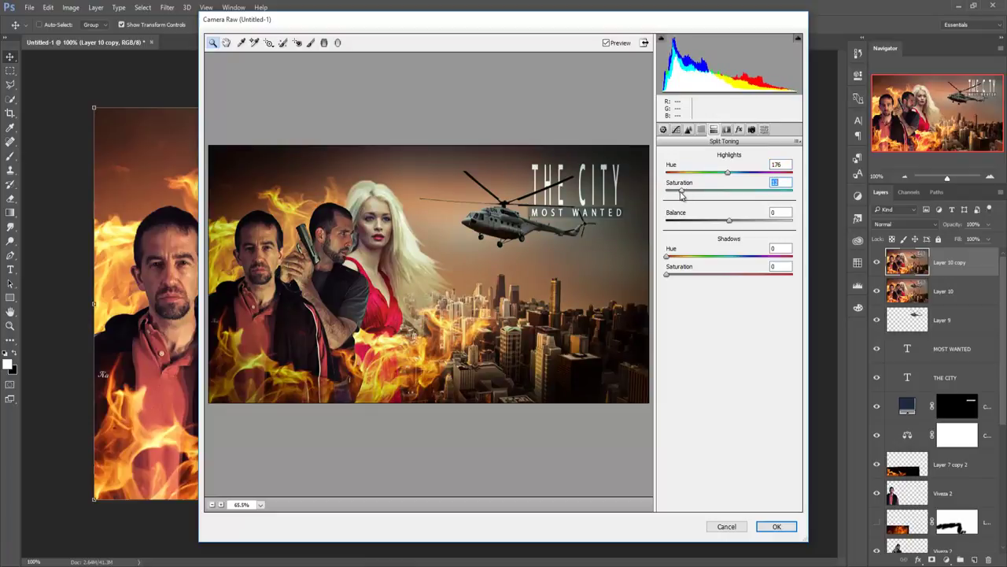
pyautogui.moveTo(668, 256)
pyautogui.mouseDown()
pyautogui.moveTo(686, 266)
pyautogui.moveTo(680, 277)
pyautogui.mouseUp()
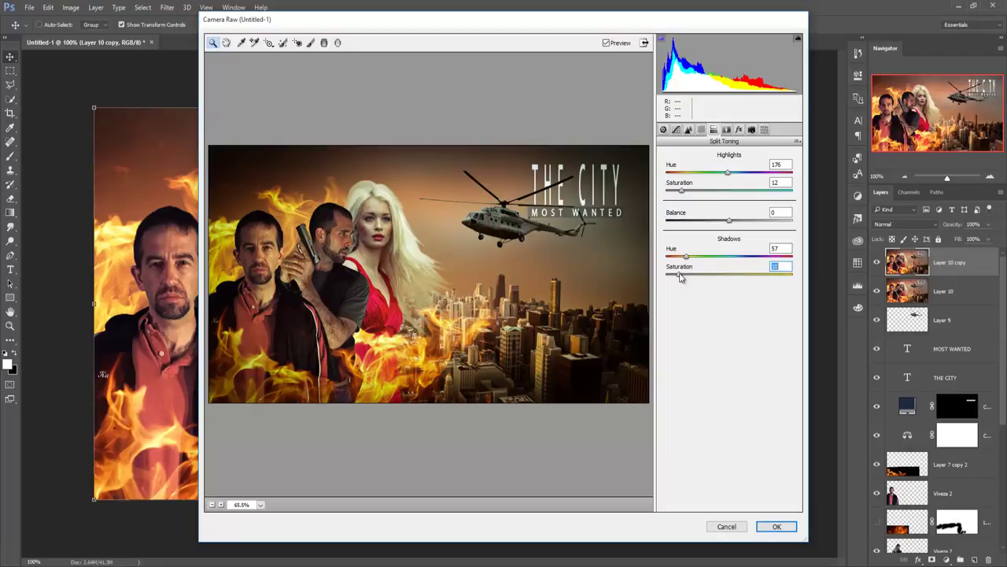
pyautogui.click(686, 259)
pyautogui.moveTo(683, 191); pyautogui.dragTo(675, 191)
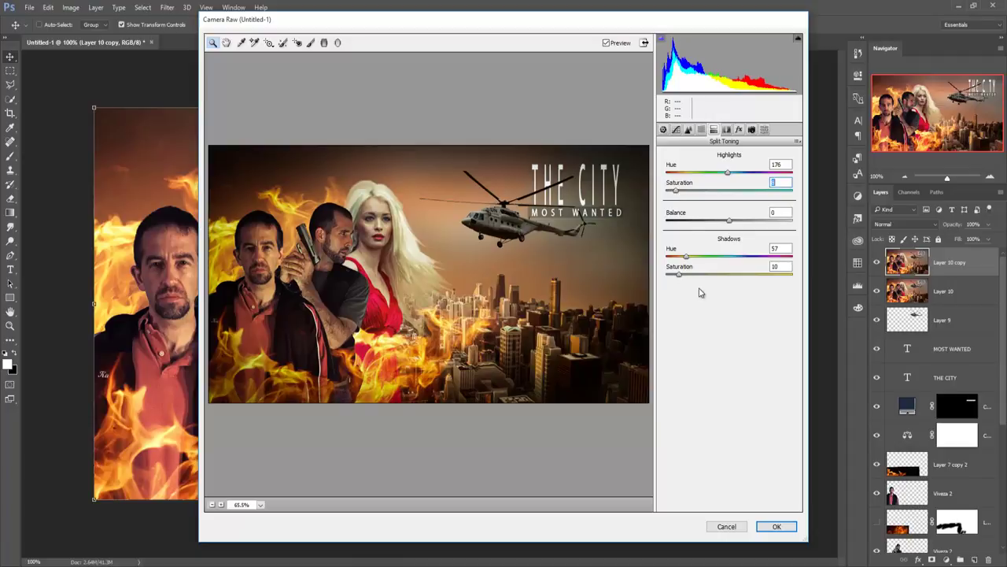
pyautogui.click(777, 526)
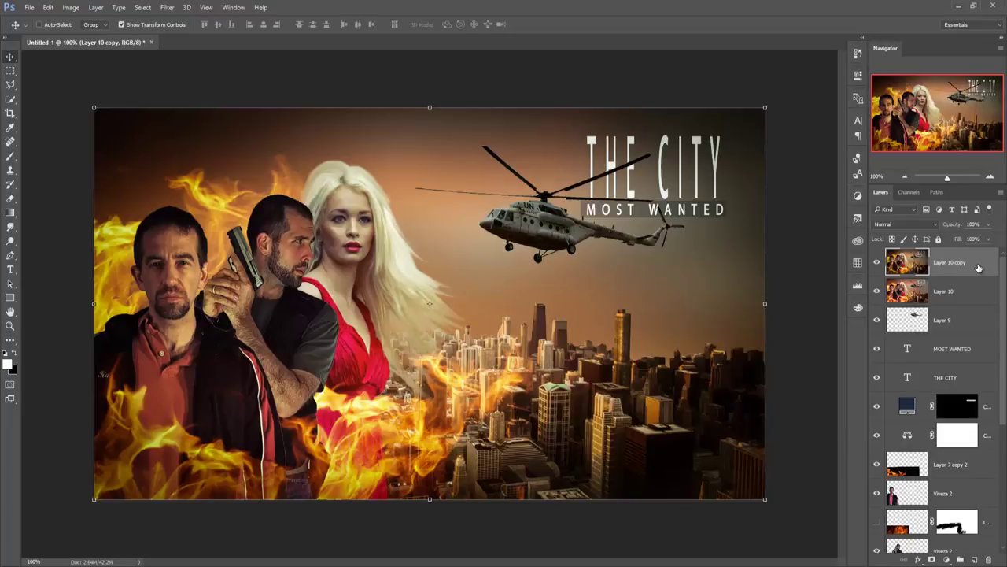
# - Apply Color Efex Pro 4 Cross Processing at 50% strength as a new top layer
pyautogui.click(166, 7)
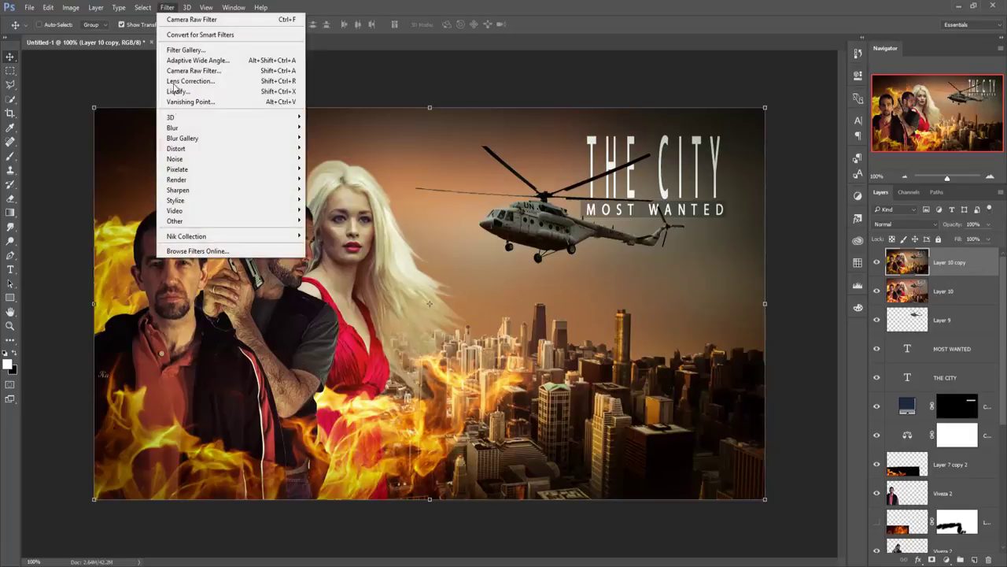
pyautogui.moveTo(186, 236)
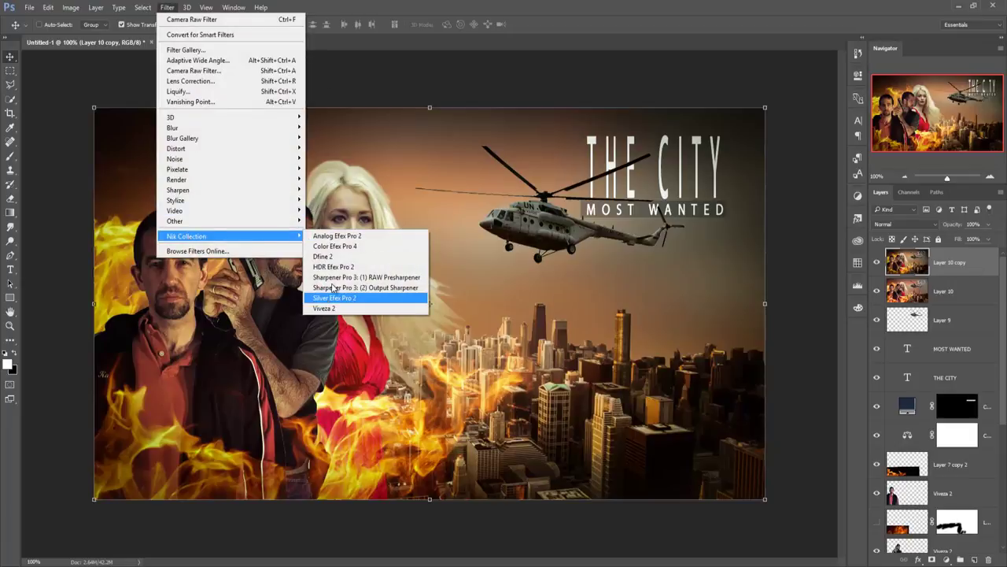
pyautogui.click(343, 245)
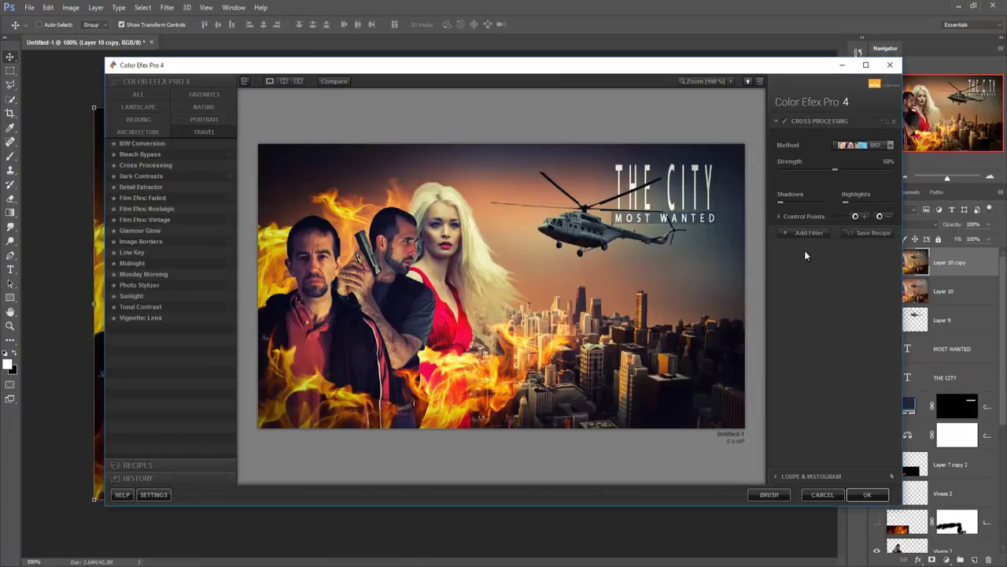
pyautogui.click(849, 495)
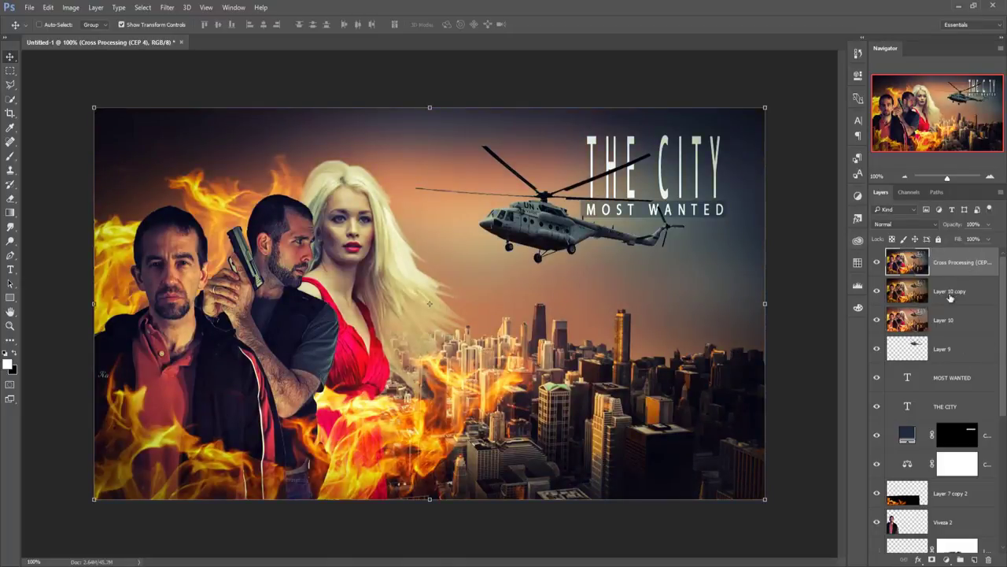
# - Add a Selective Color layer tuning Yellows (Cyan +2, Yellow adjusted), then stamp visible layers into Layer 11
pyautogui.click(948, 559)
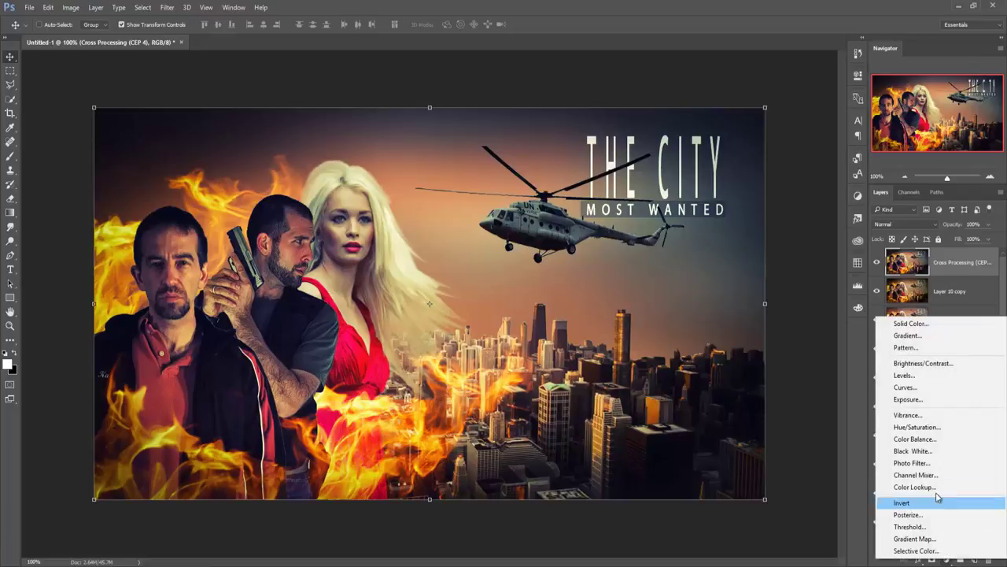
pyautogui.click(916, 550)
pyautogui.click(778, 120)
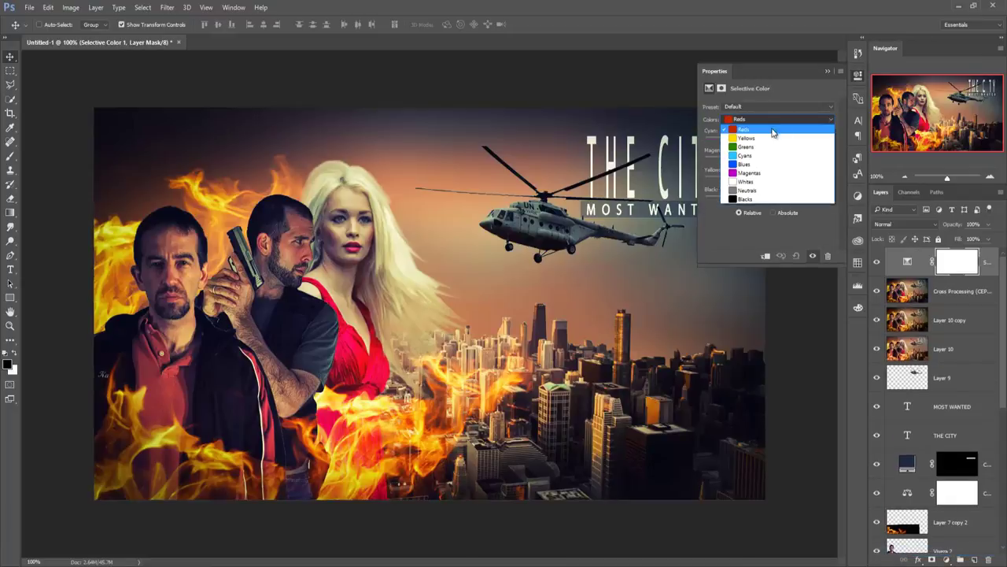
pyautogui.click(768, 138)
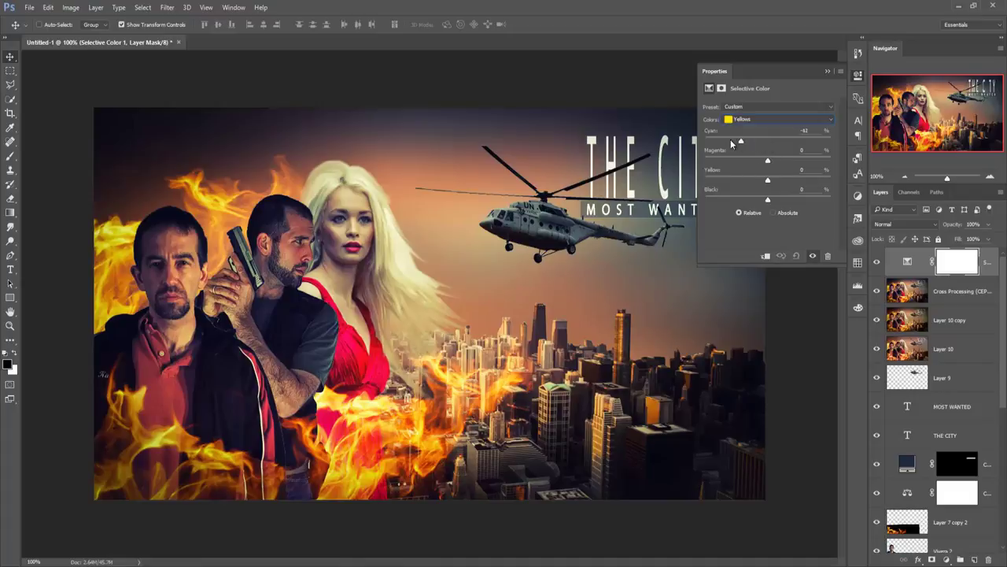
pyautogui.moveTo(730, 141); pyautogui.dragTo(750, 142)
pyautogui.moveTo(768, 181); pyautogui.dragTo(696, 183)
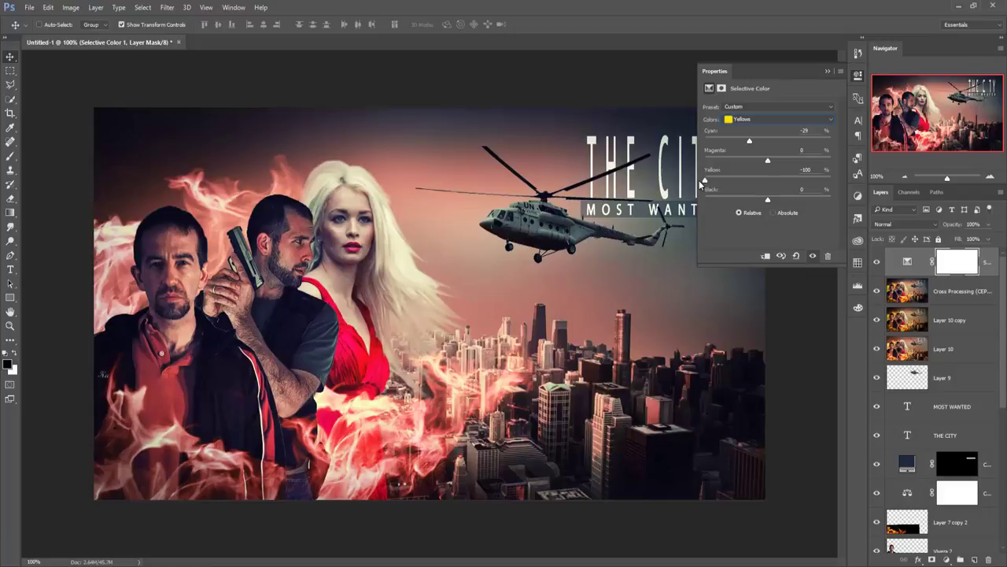
pyautogui.click(780, 255)
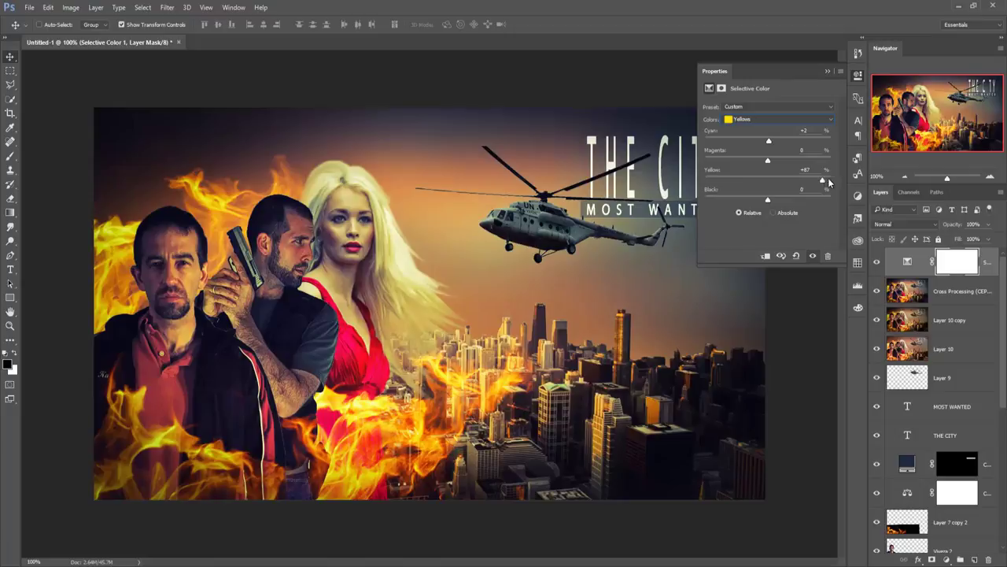
pyautogui.moveTo(823, 182); pyautogui.dragTo(857, 182)
pyautogui.click(827, 74)
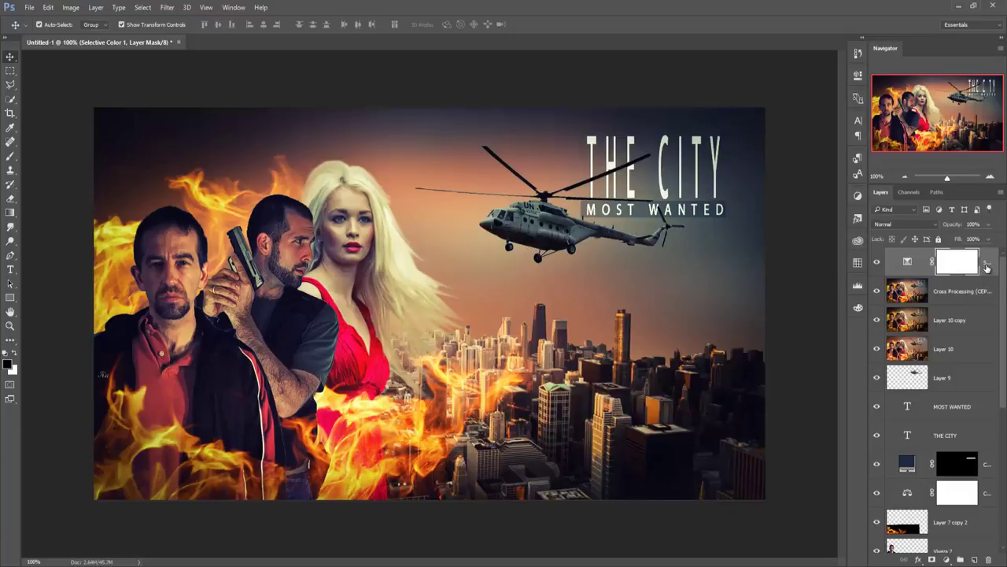
pyautogui.hotkey('ctrl', 'shift', 'alt', 'e')
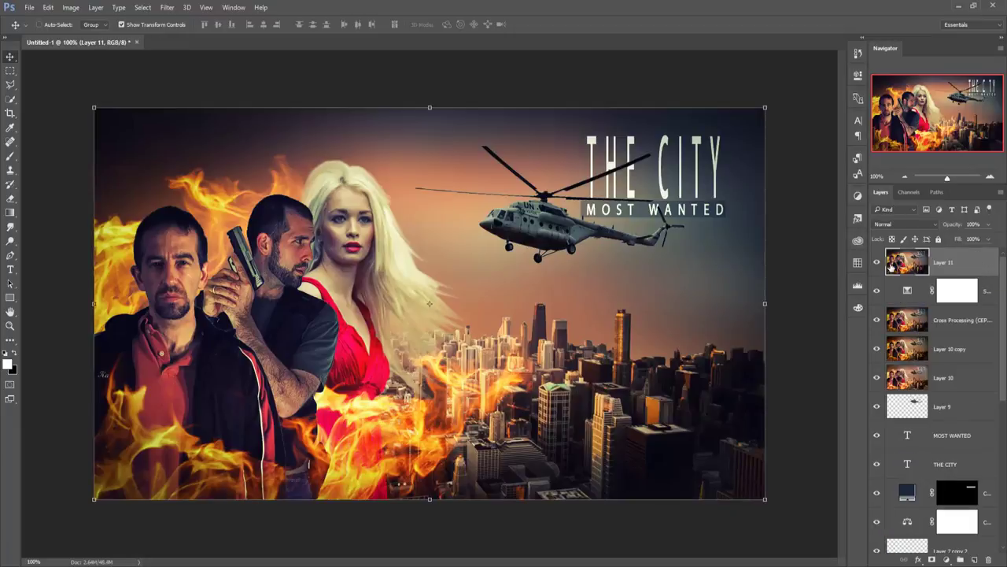
# - Open the Lens Correction filter and cancel it without changes
pyautogui.click(168, 7)
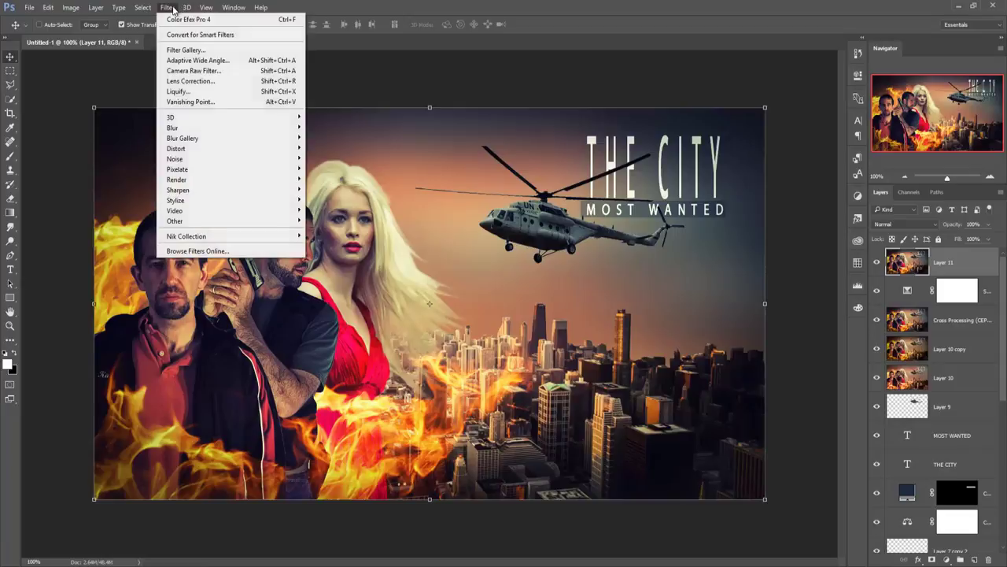
pyautogui.click(190, 80)
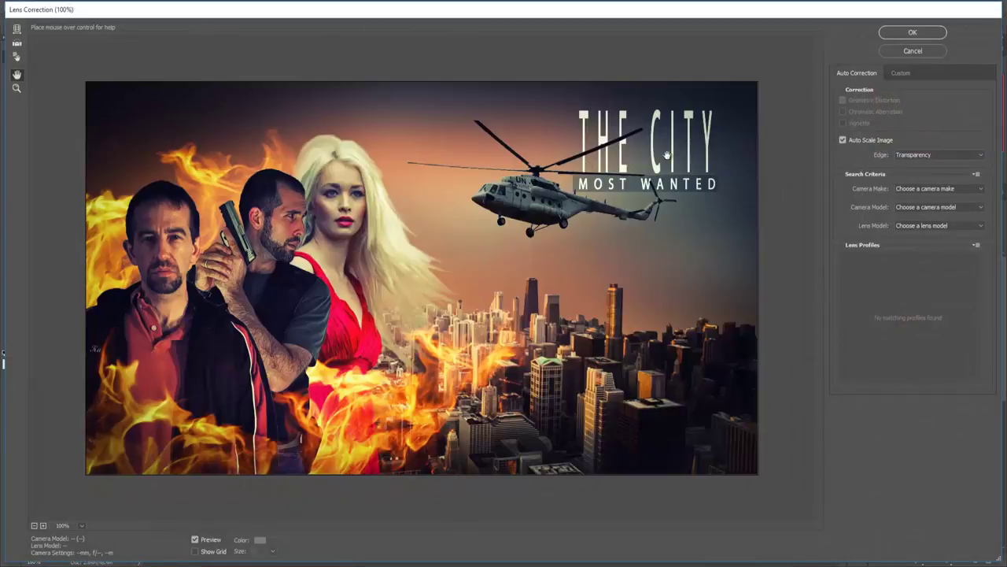
pyautogui.click(905, 50)
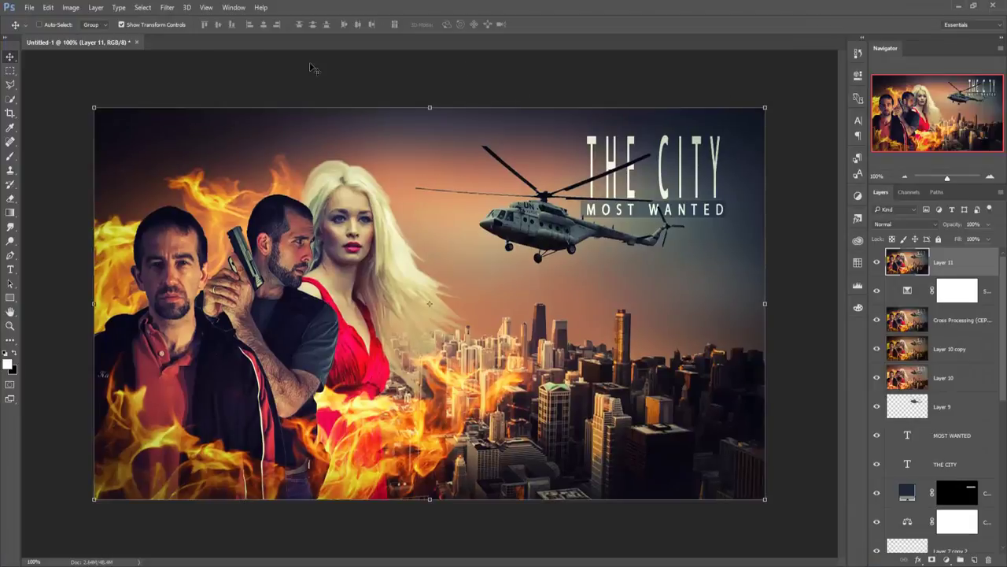
# - In Camera Raw set Temperature +9, Tint +22, Exposure -0.05, Clarity +23 and apply
pyautogui.click(166, 7)
pyautogui.click(182, 72)
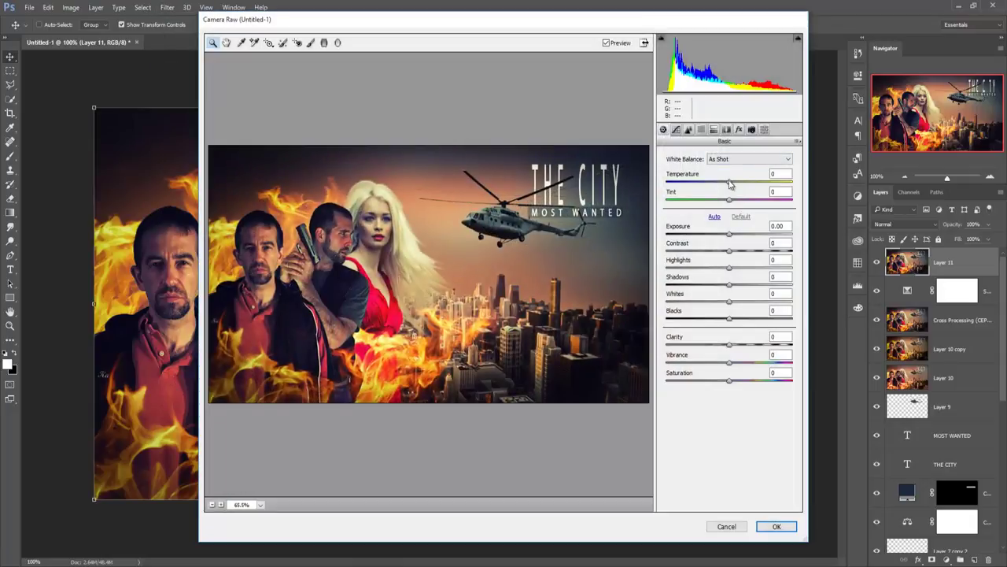
pyautogui.moveTo(730, 182); pyautogui.dragTo(739, 183)
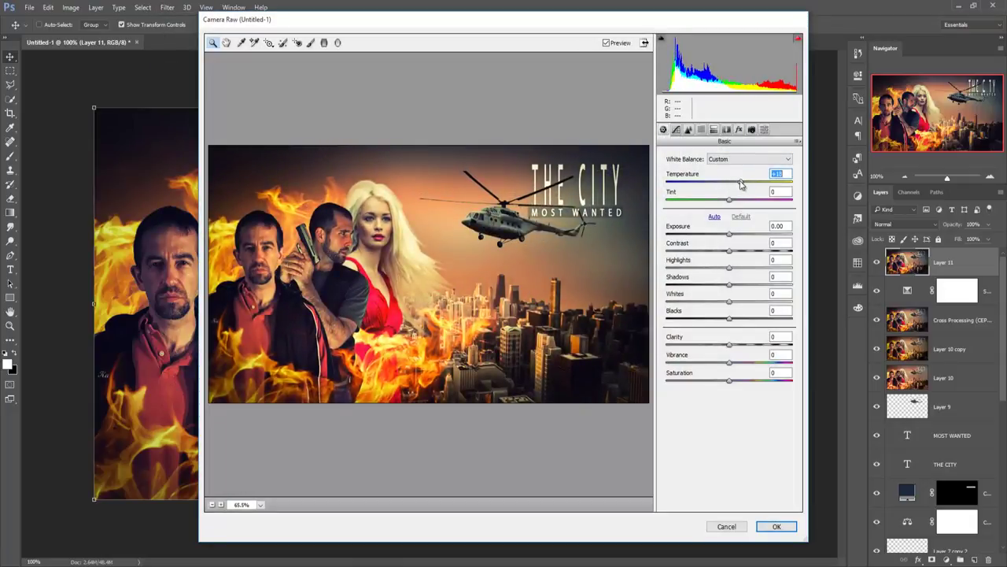
pyautogui.moveTo(740, 184)
pyautogui.mouseDown()
pyautogui.moveTo(710, 183)
pyautogui.moveTo(737, 183)
pyautogui.moveTo(744, 201)
pyautogui.mouseUp()
pyautogui.click(729, 200)
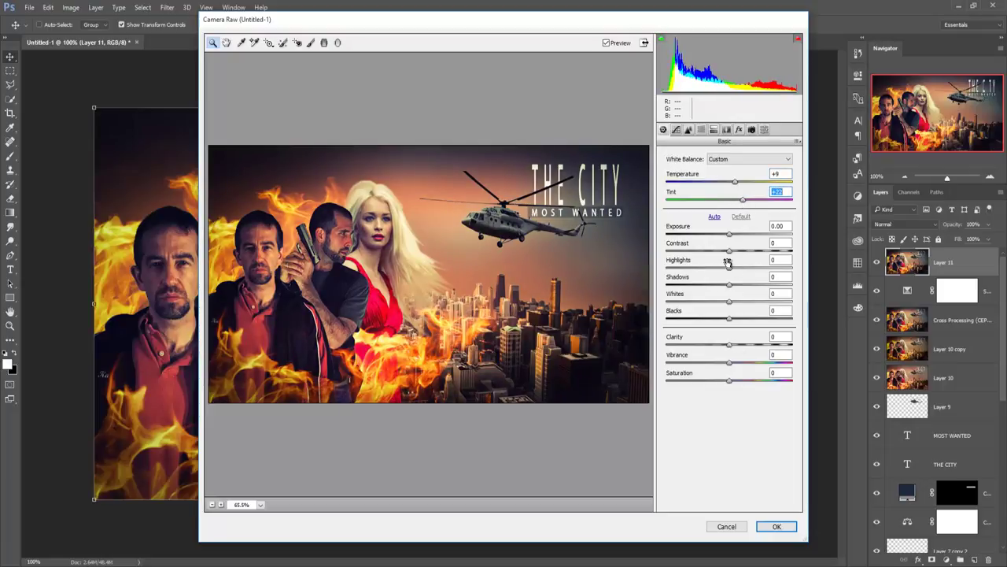
pyautogui.moveTo(730, 235); pyautogui.dragTo(728, 235)
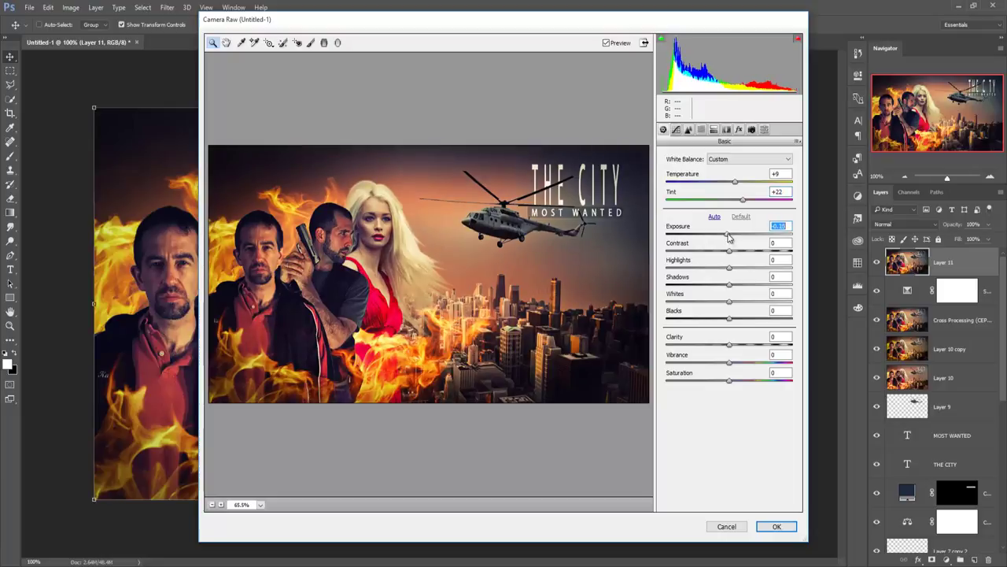
pyautogui.moveTo(727, 235); pyautogui.dragTo(729, 235)
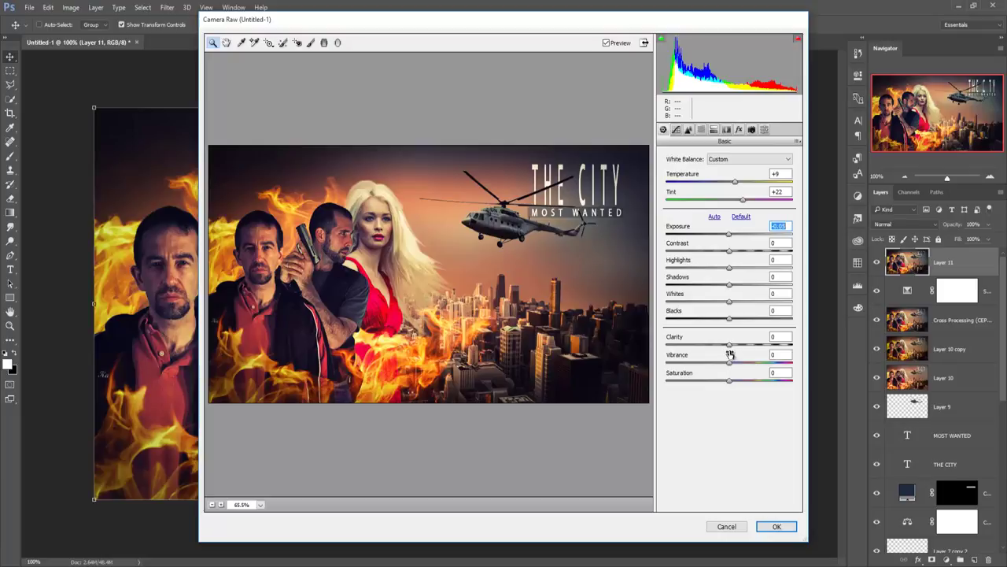
pyautogui.moveTo(730, 345)
pyautogui.mouseDown()
pyautogui.moveTo(773, 347)
pyautogui.moveTo(745, 350)
pyautogui.mouseUp()
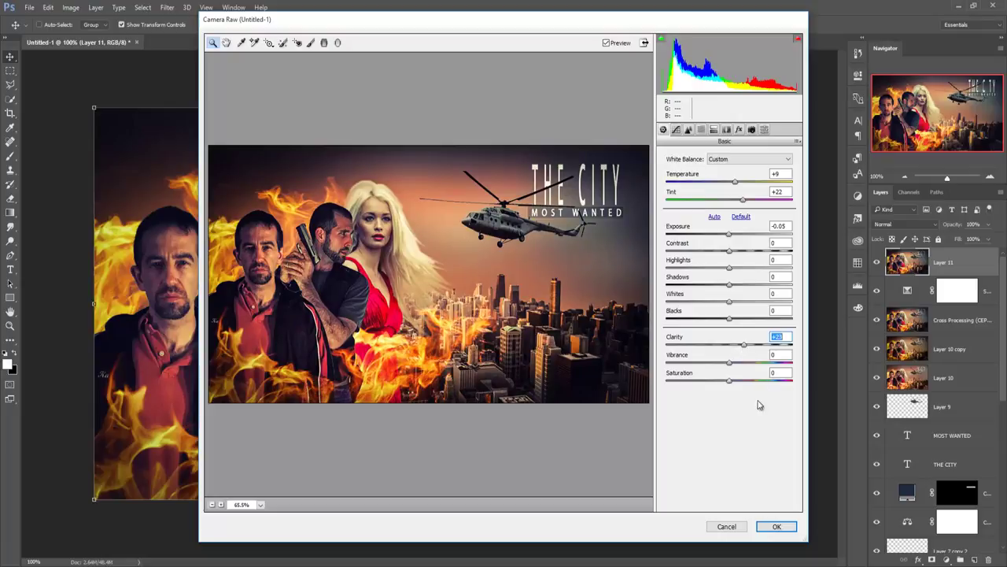
pyautogui.click(772, 527)
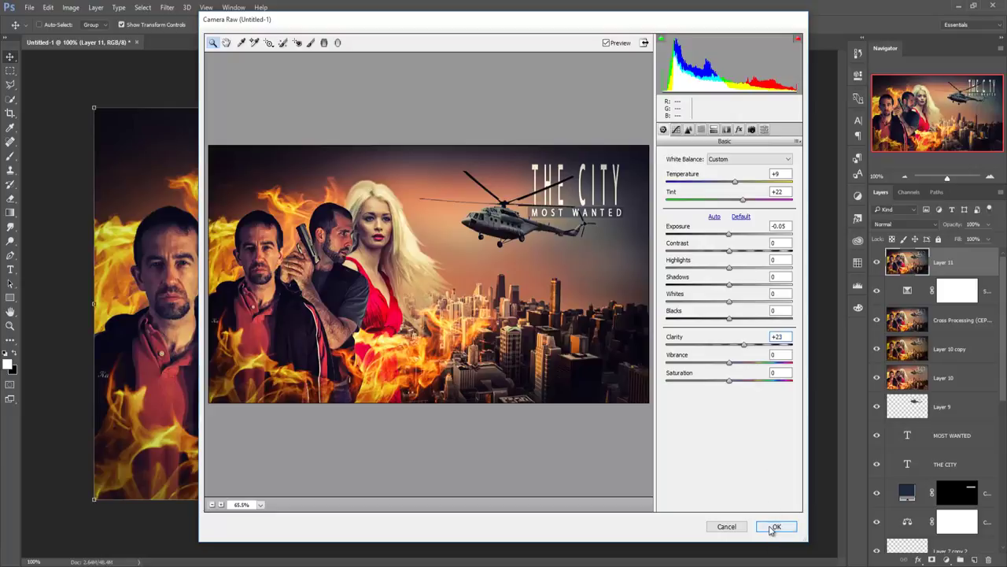